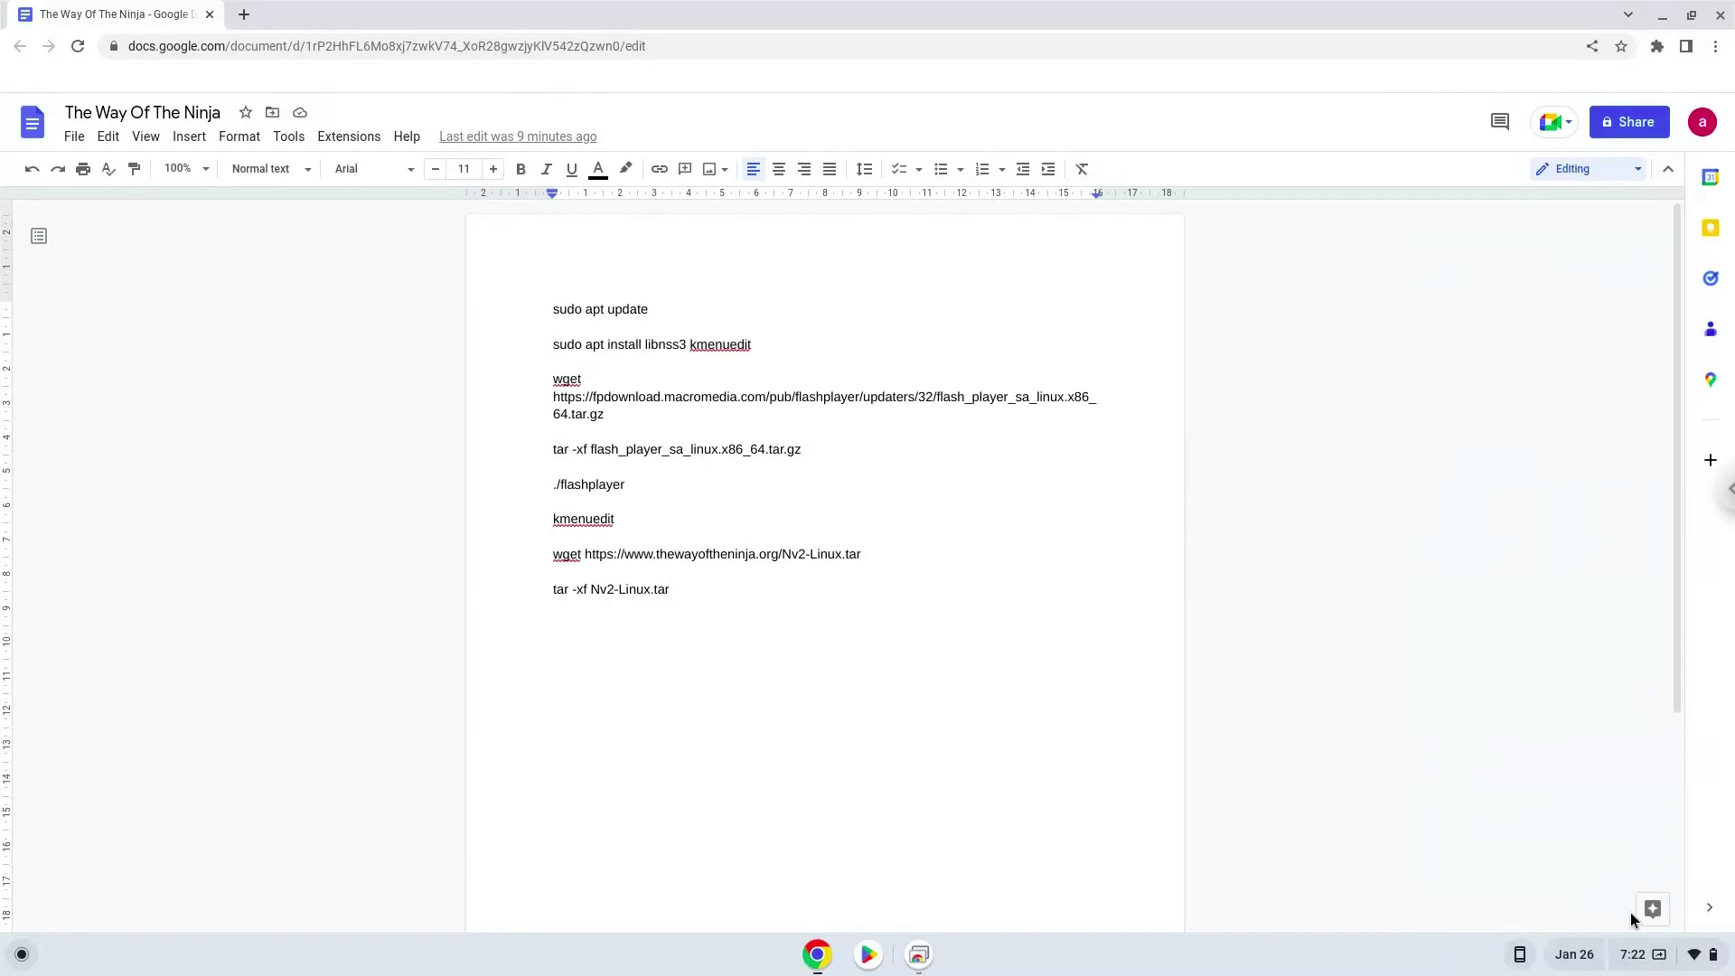
Step: Open ChromeOS Settings from the clock and go to Advanced > Developers
{"action": "left_click", "coordinate": [1649, 965]}
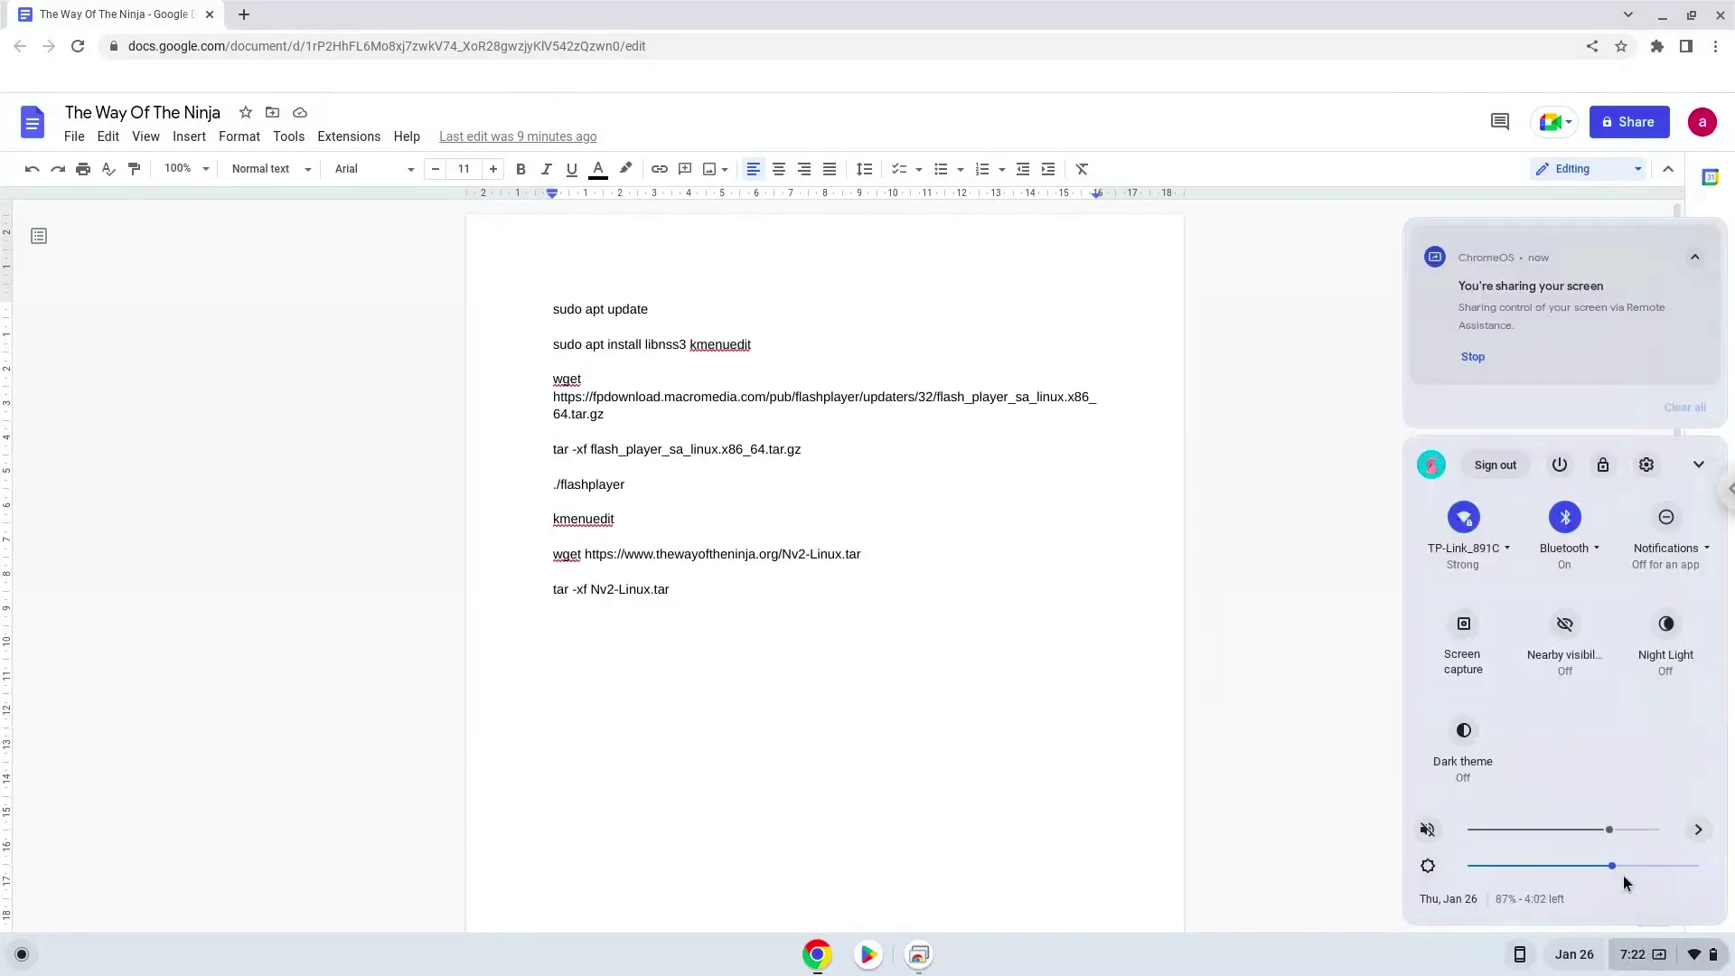
{"action": "left_click", "coordinate": [1645, 466]}
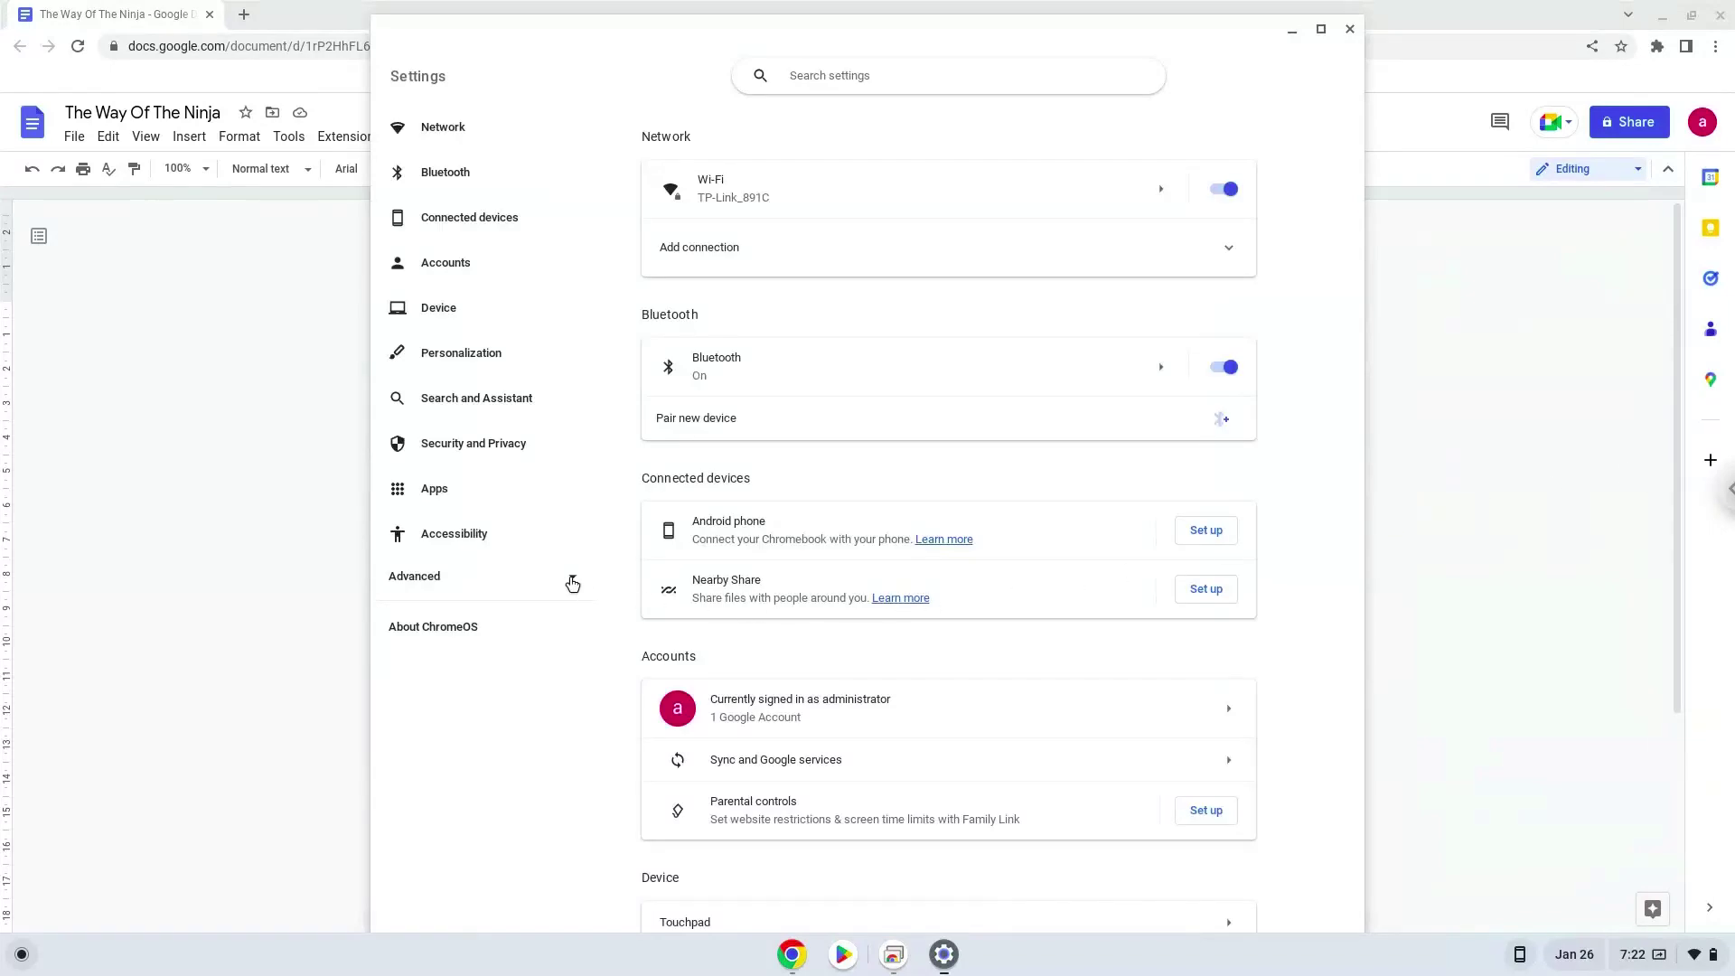
{"action": "left_click", "coordinate": [494, 577]}
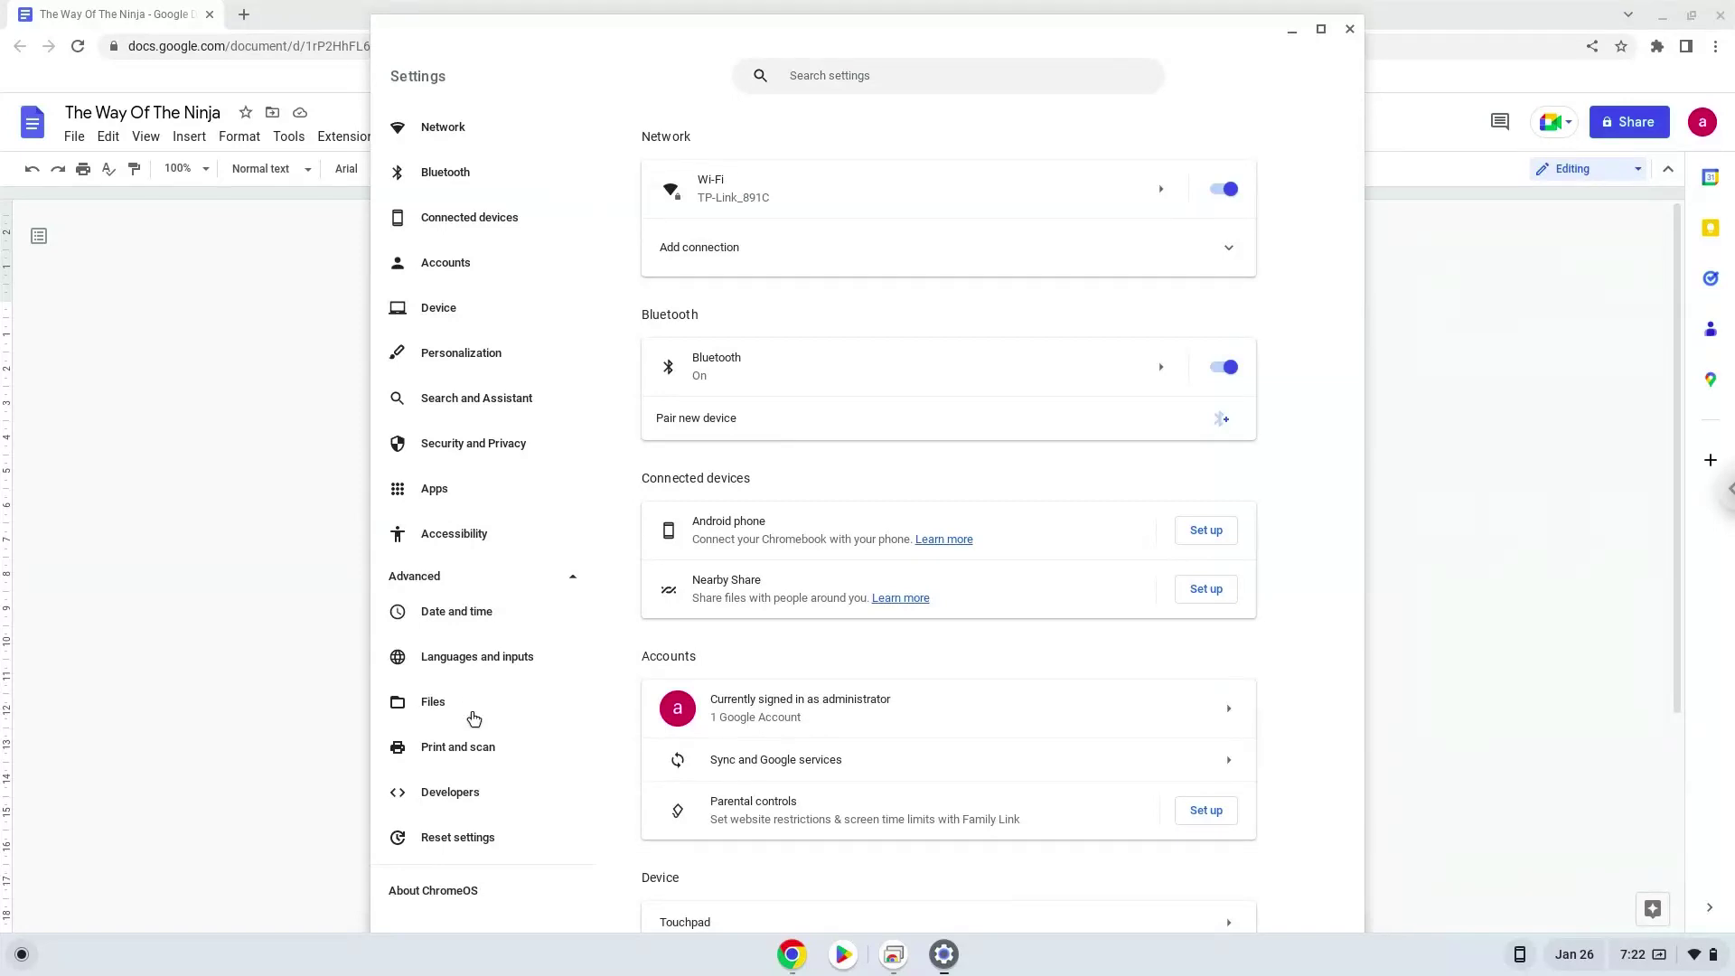
{"action": "left_click", "coordinate": [473, 802]}
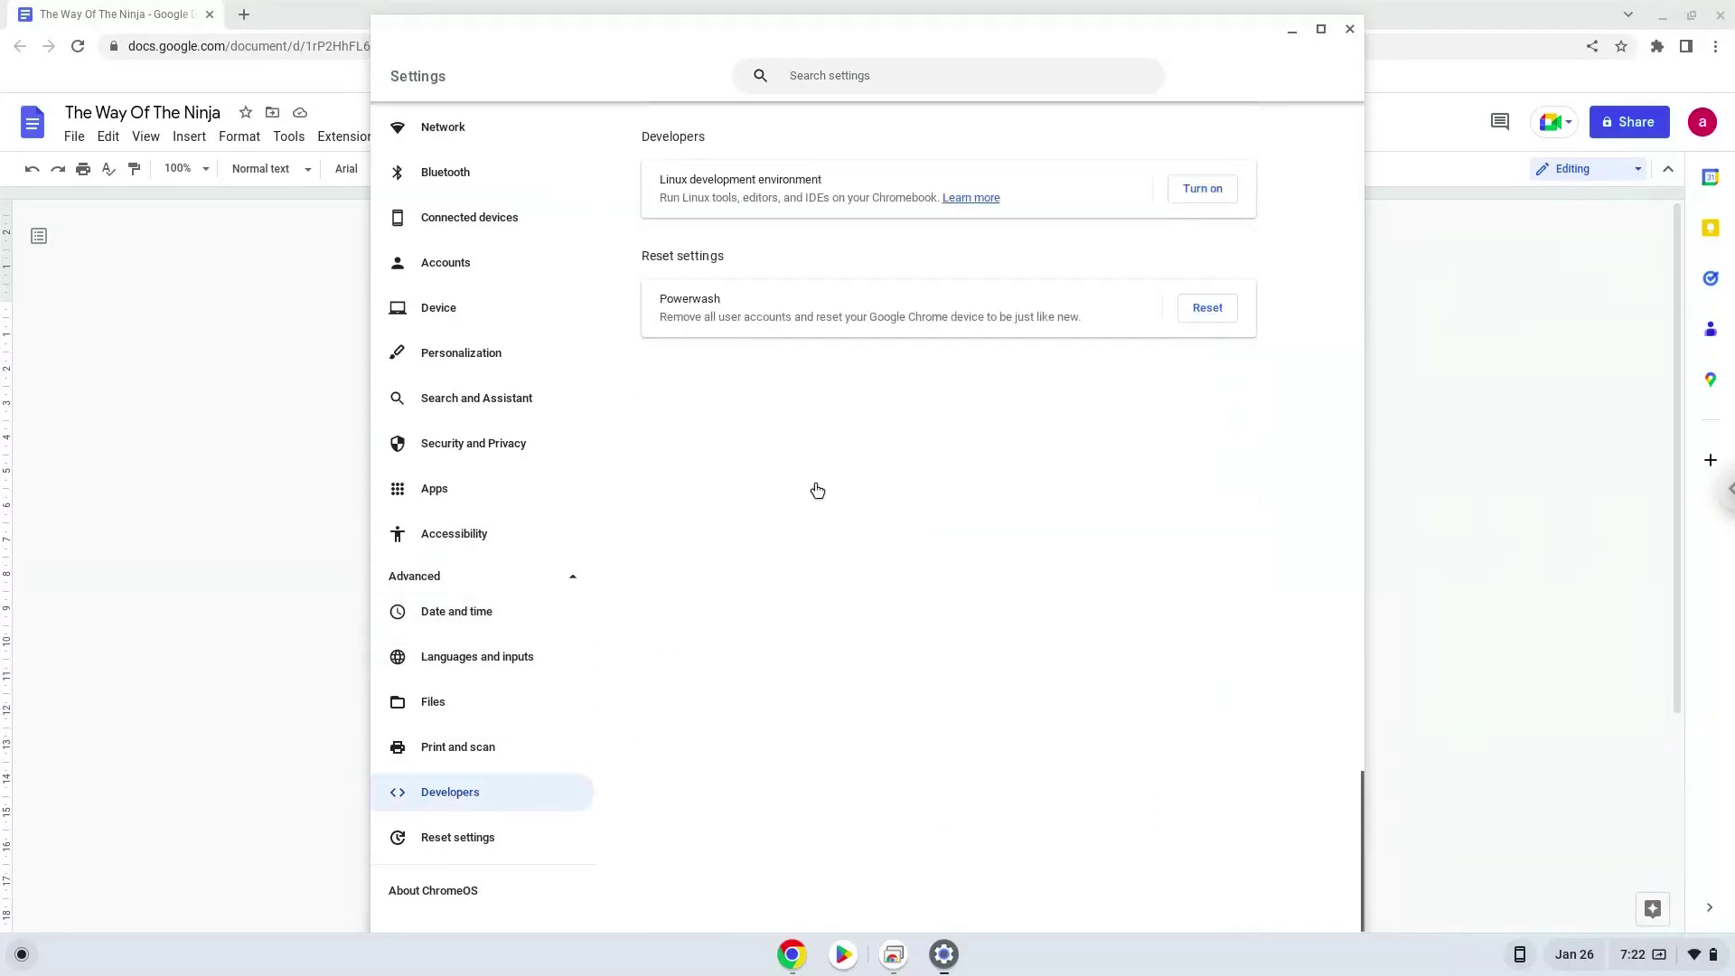
Step: Turn on the Linux development environment and install it with the recommended 10.0 GB disk size
{"action": "left_click", "coordinate": [1231, 189]}
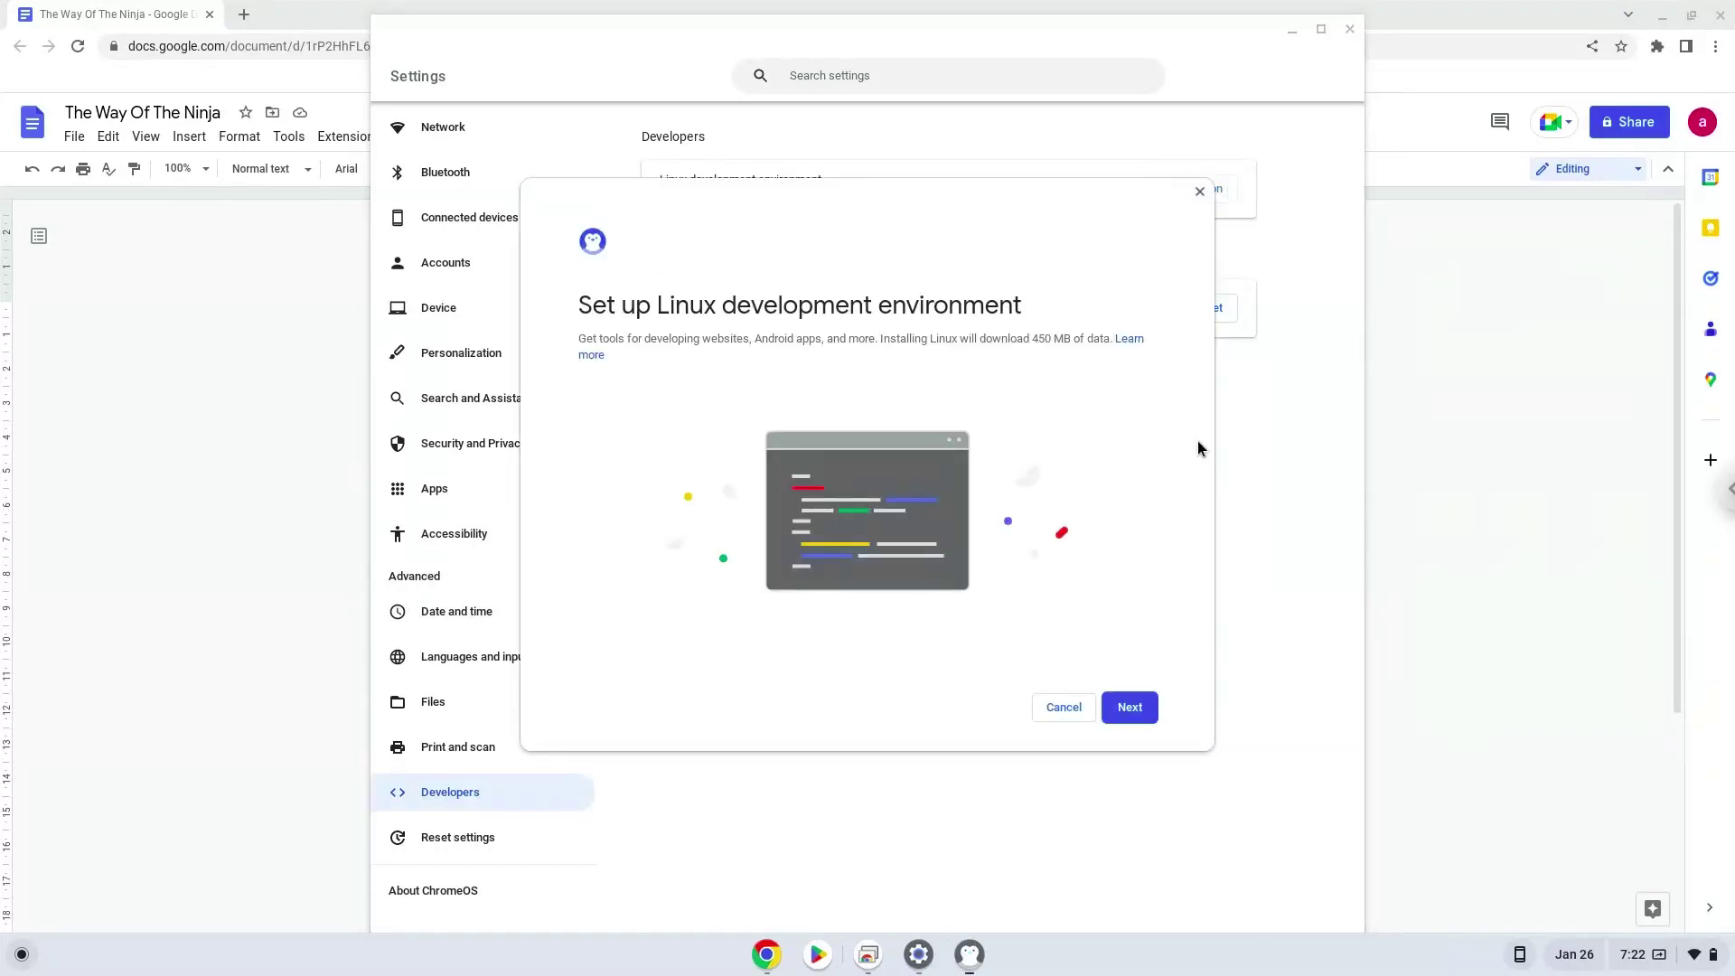
{"action": "left_click", "coordinate": [1123, 707]}
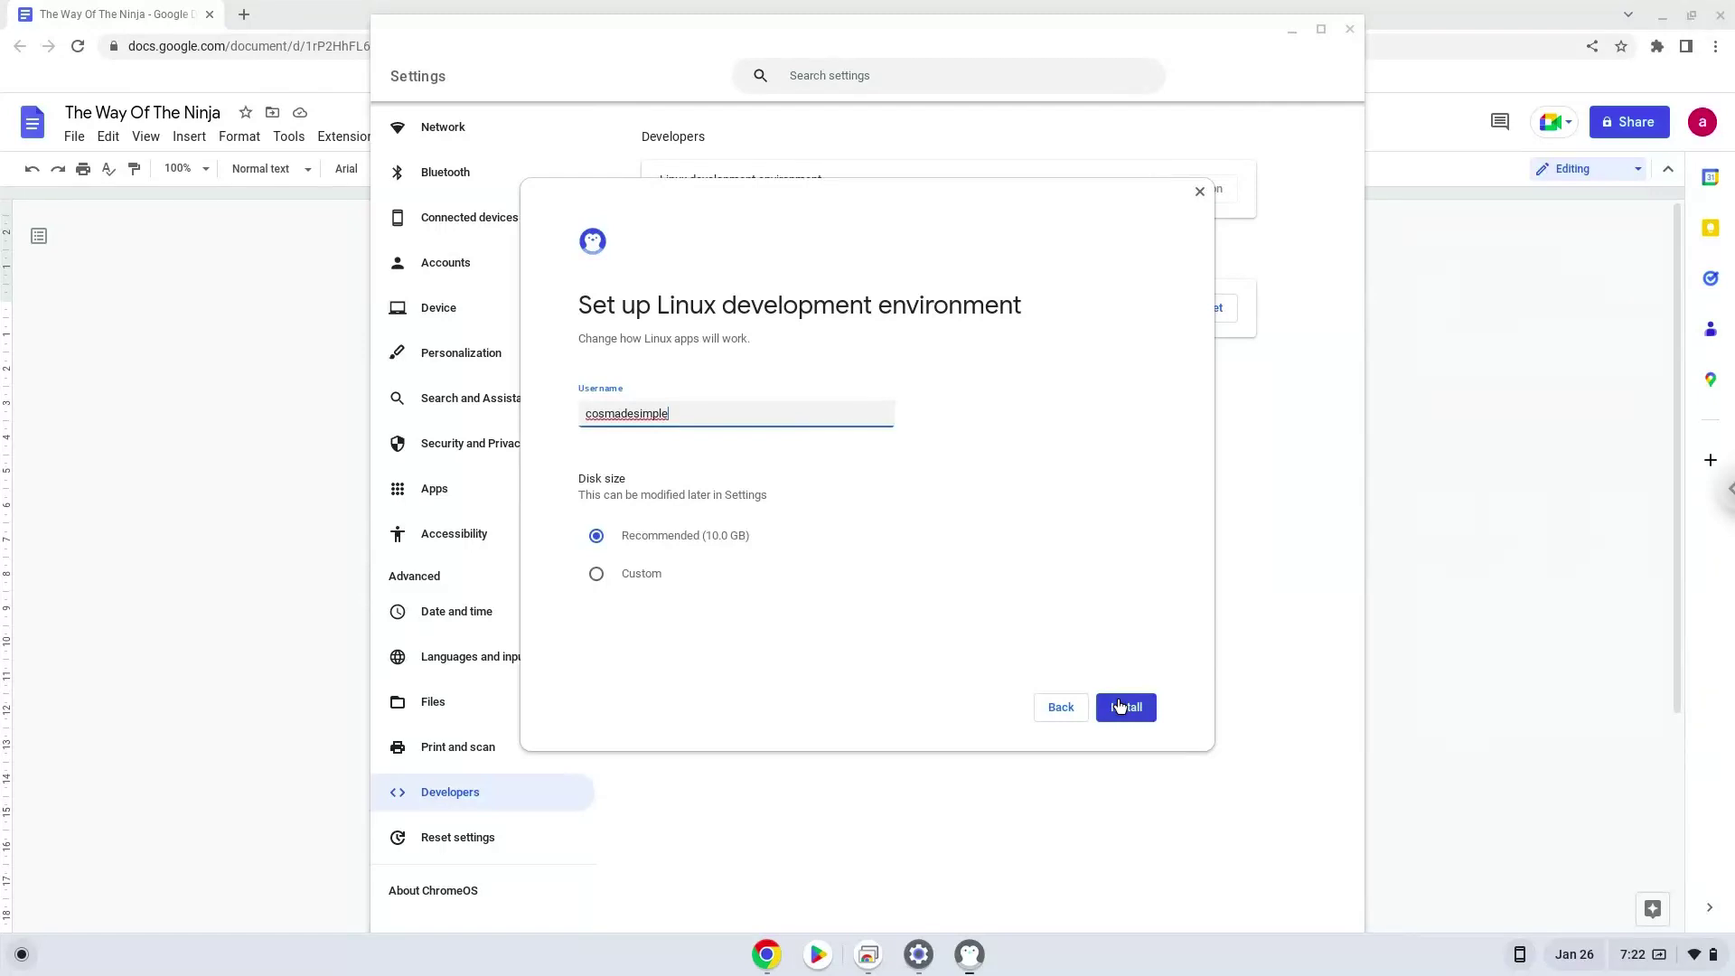
{"action": "left_click", "coordinate": [1120, 707]}
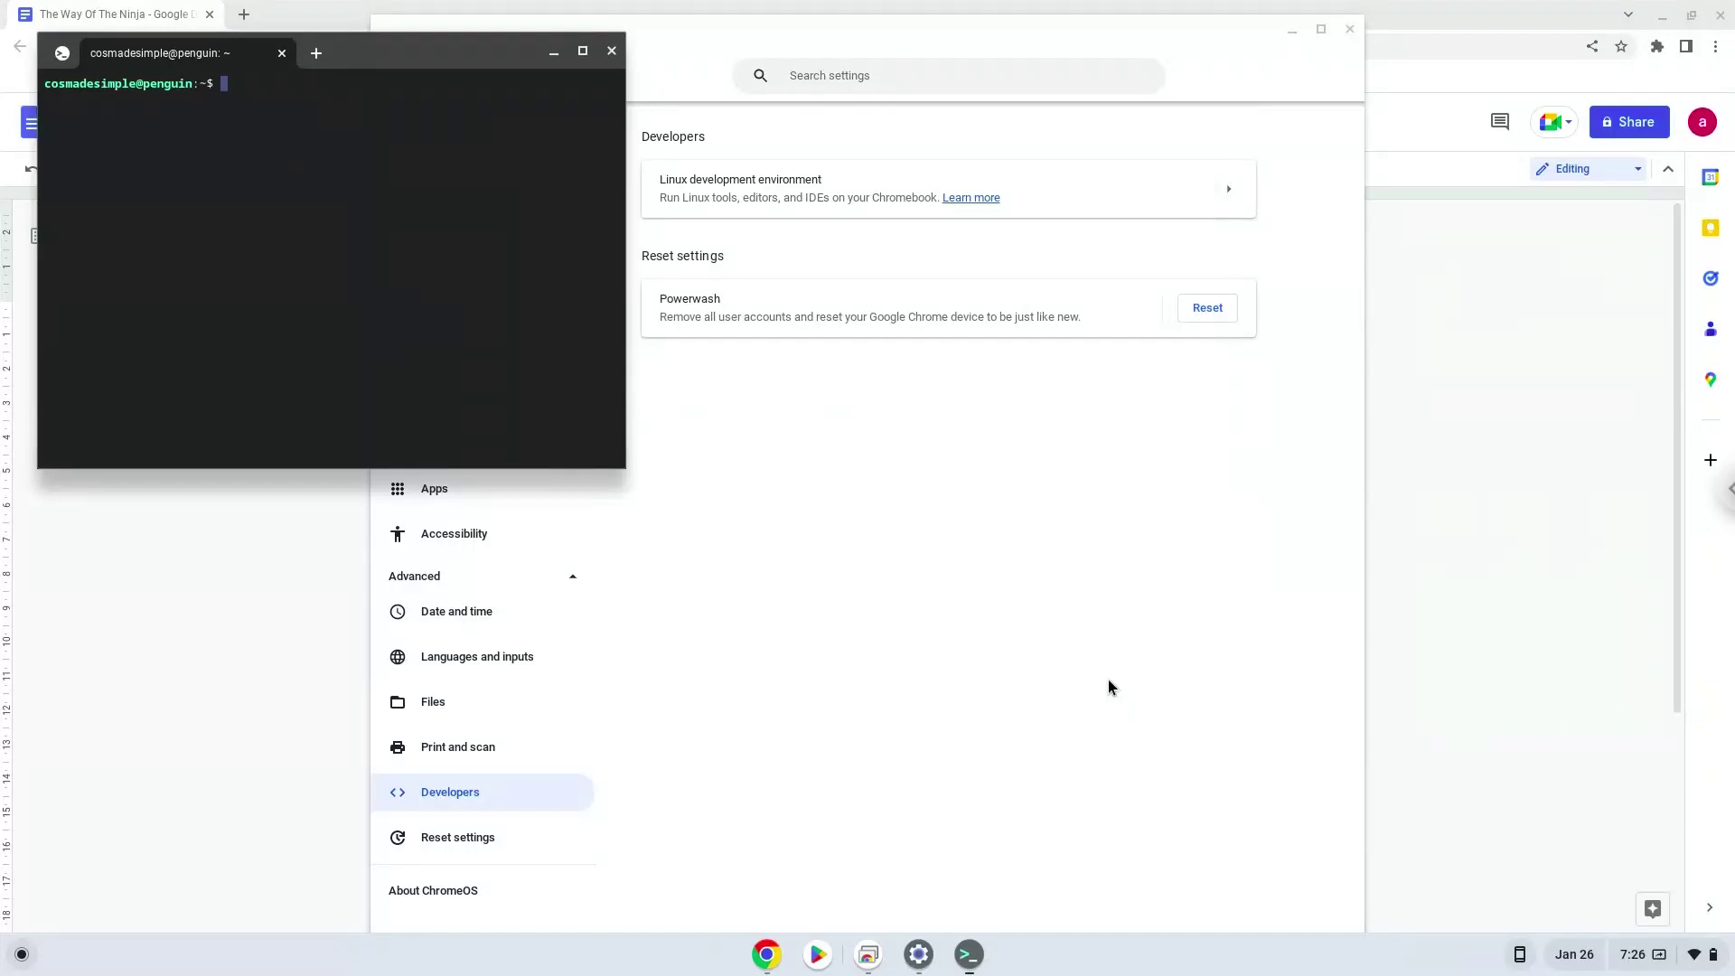
Step: Close the Linux terminal and Settings, copy 'sudo apt update' from the doc, and launch Terminal
{"action": "left_click", "coordinate": [611, 51]}
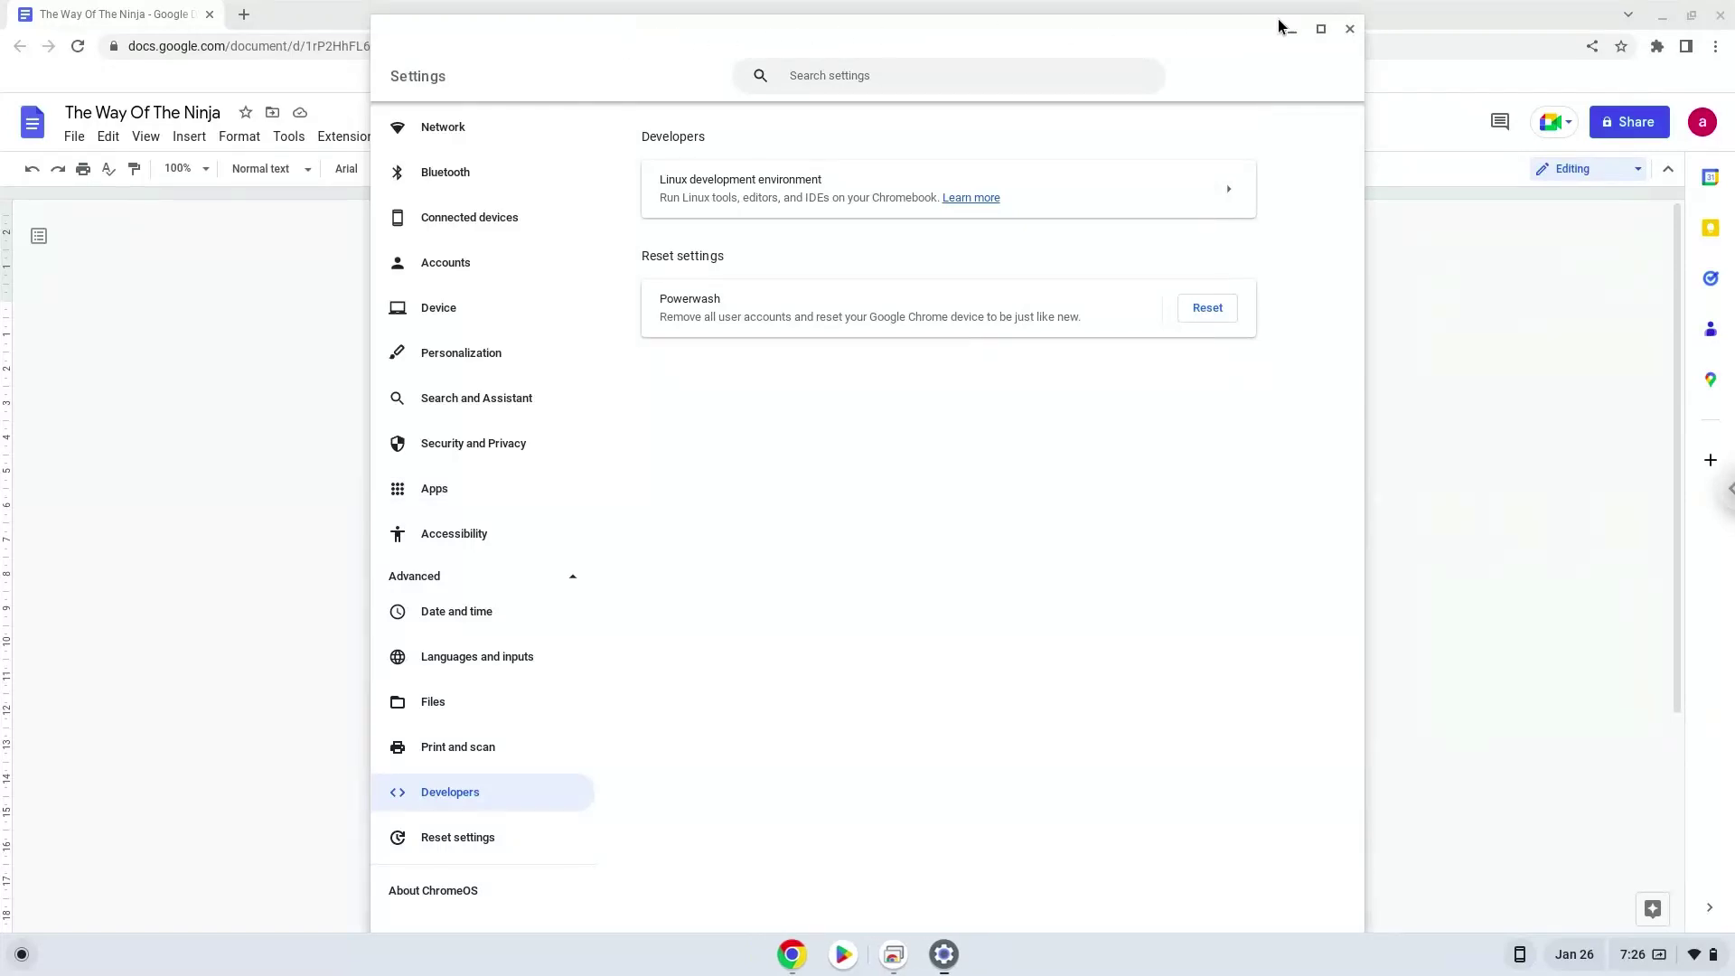
{"action": "left_click", "coordinate": [1350, 30]}
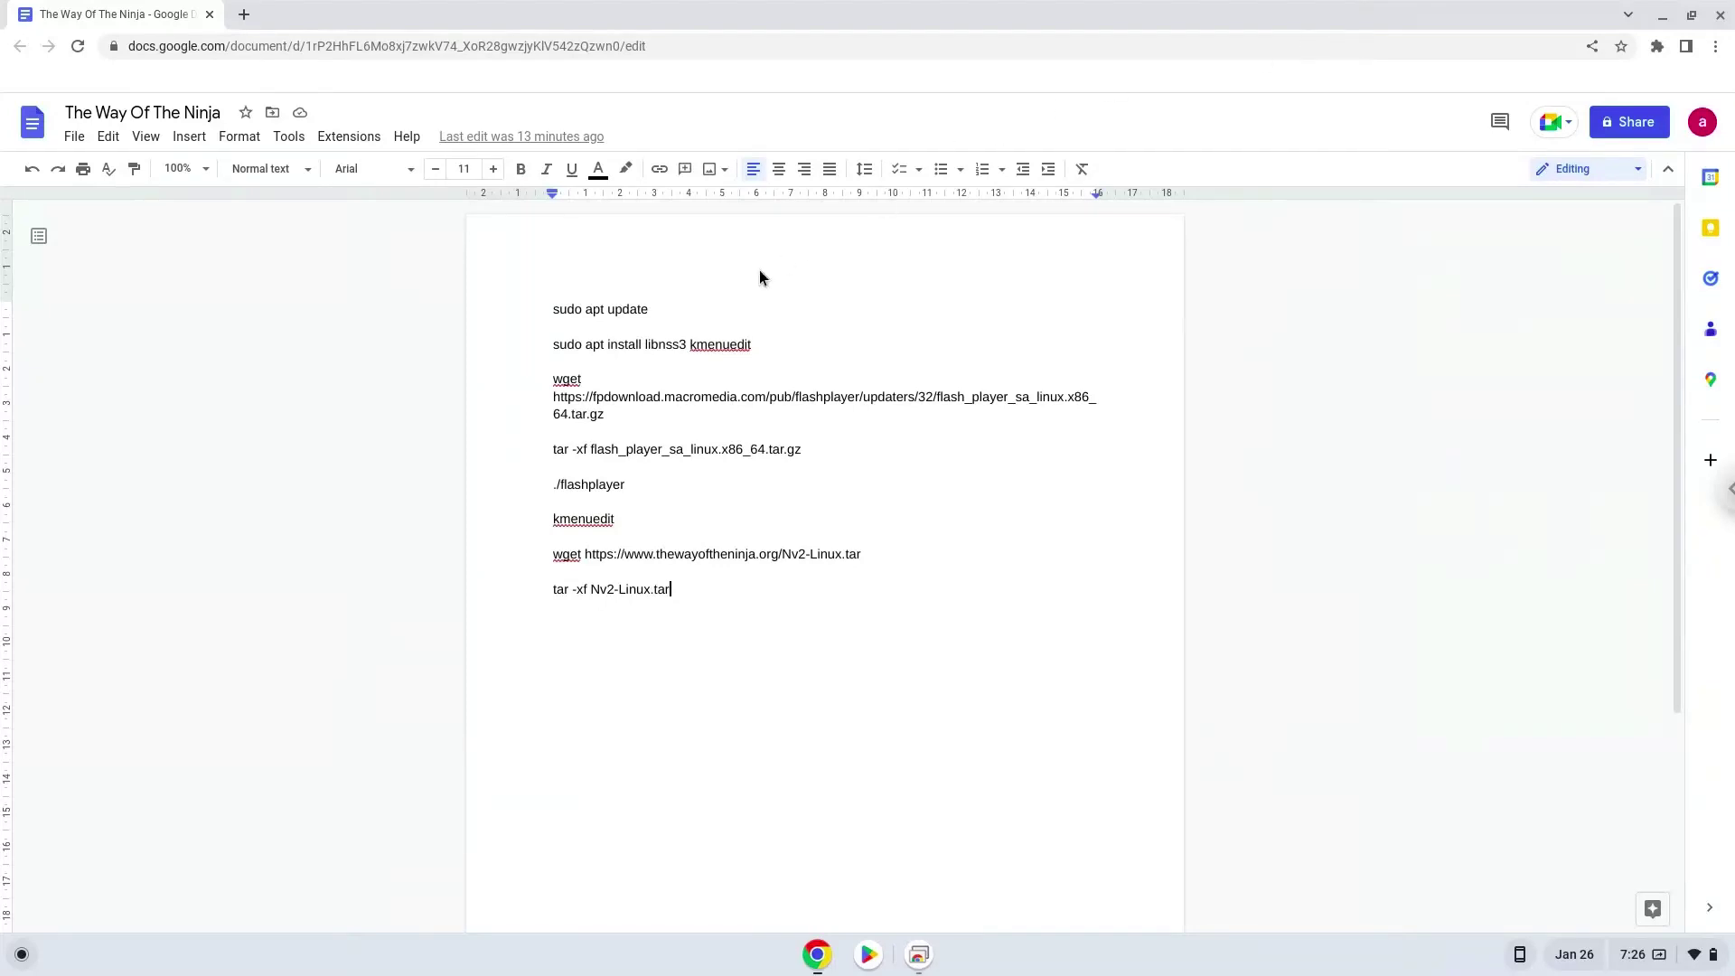
{"action": "triple_click", "coordinate": [620, 307]}
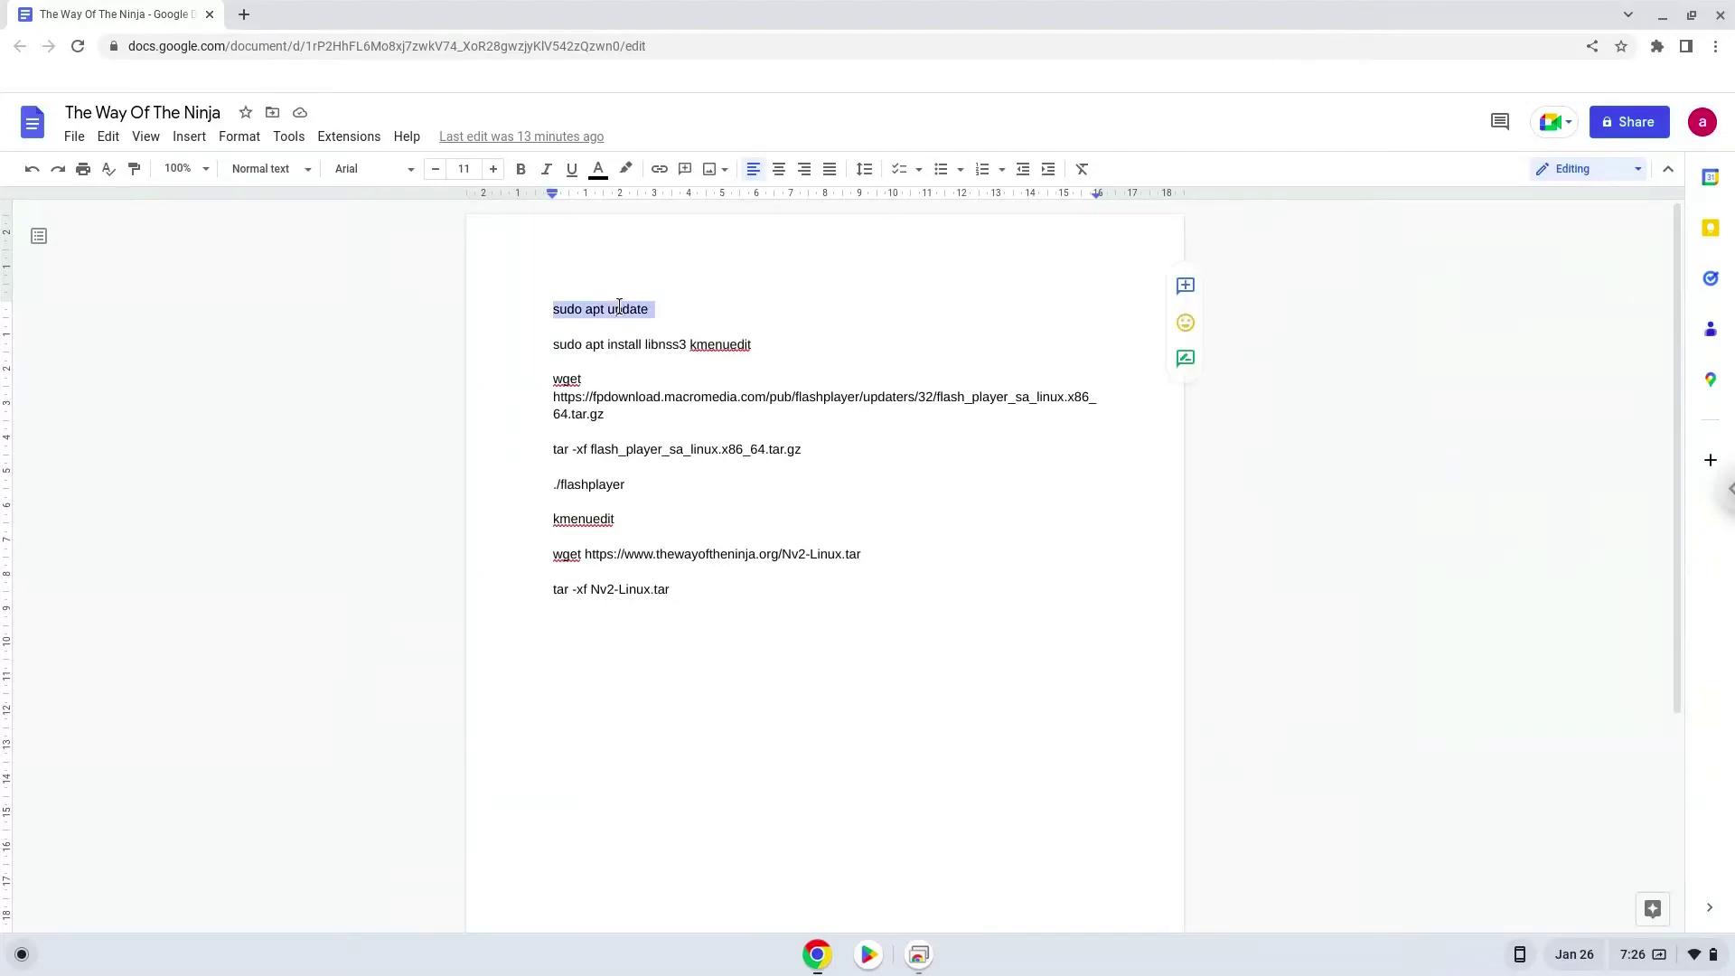
{"action": "right_click", "coordinate": [620, 307]}
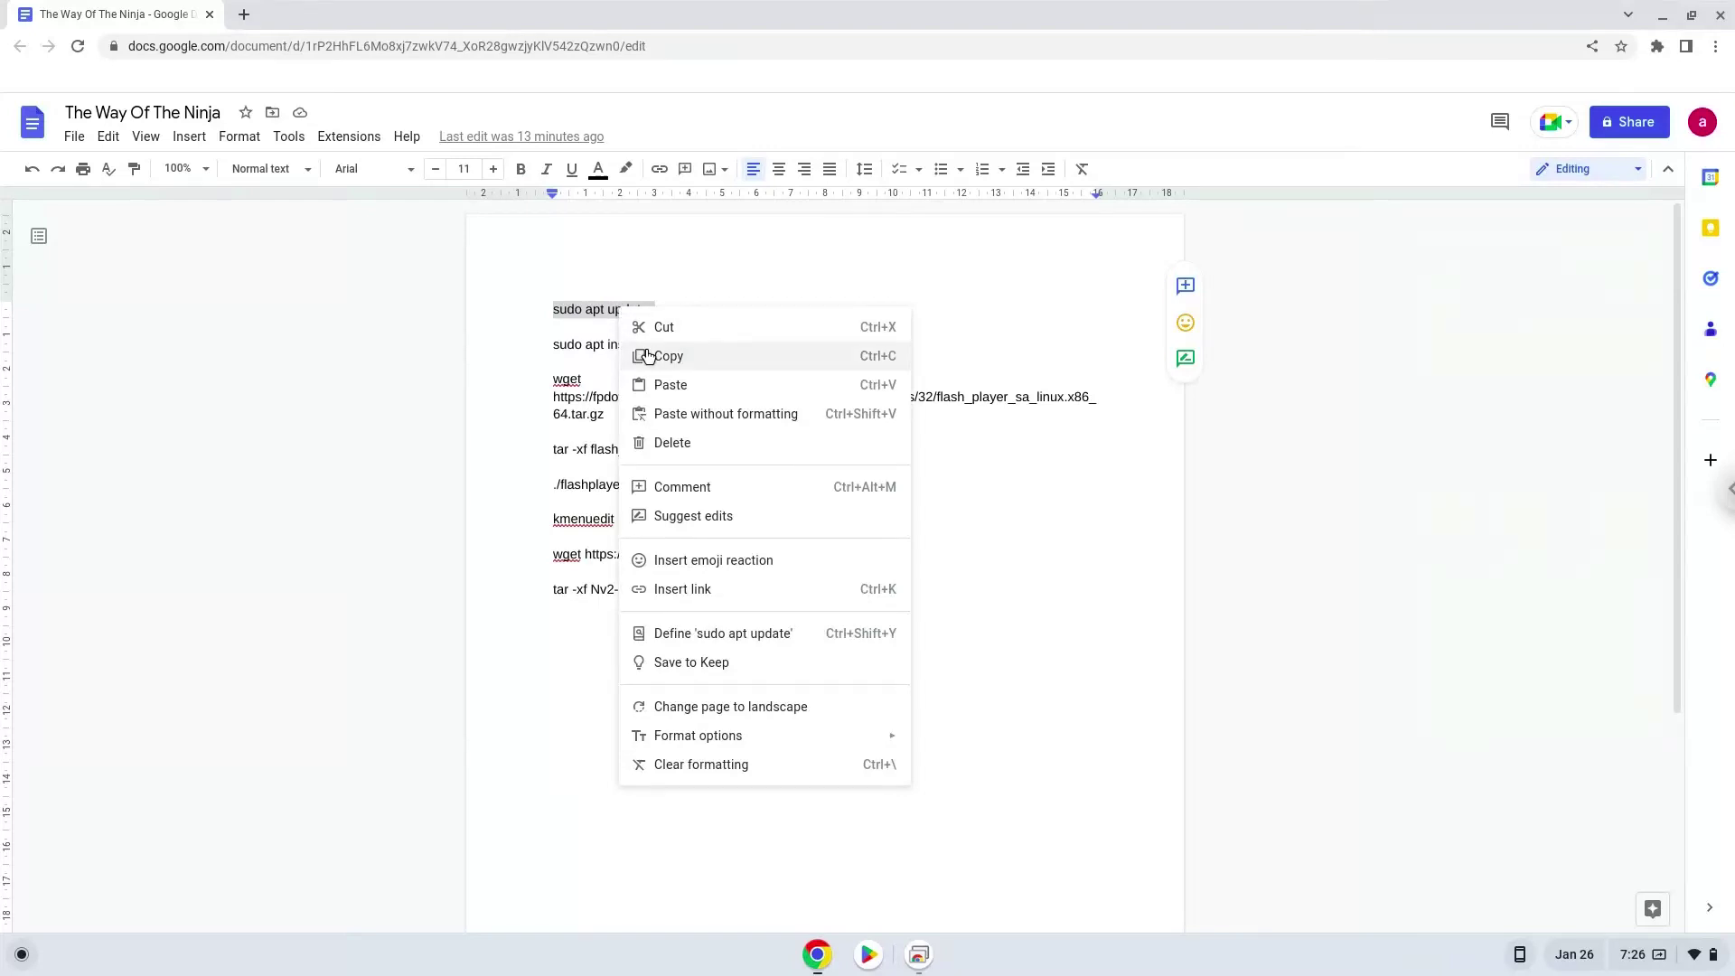
{"action": "left_click", "coordinate": [647, 351]}
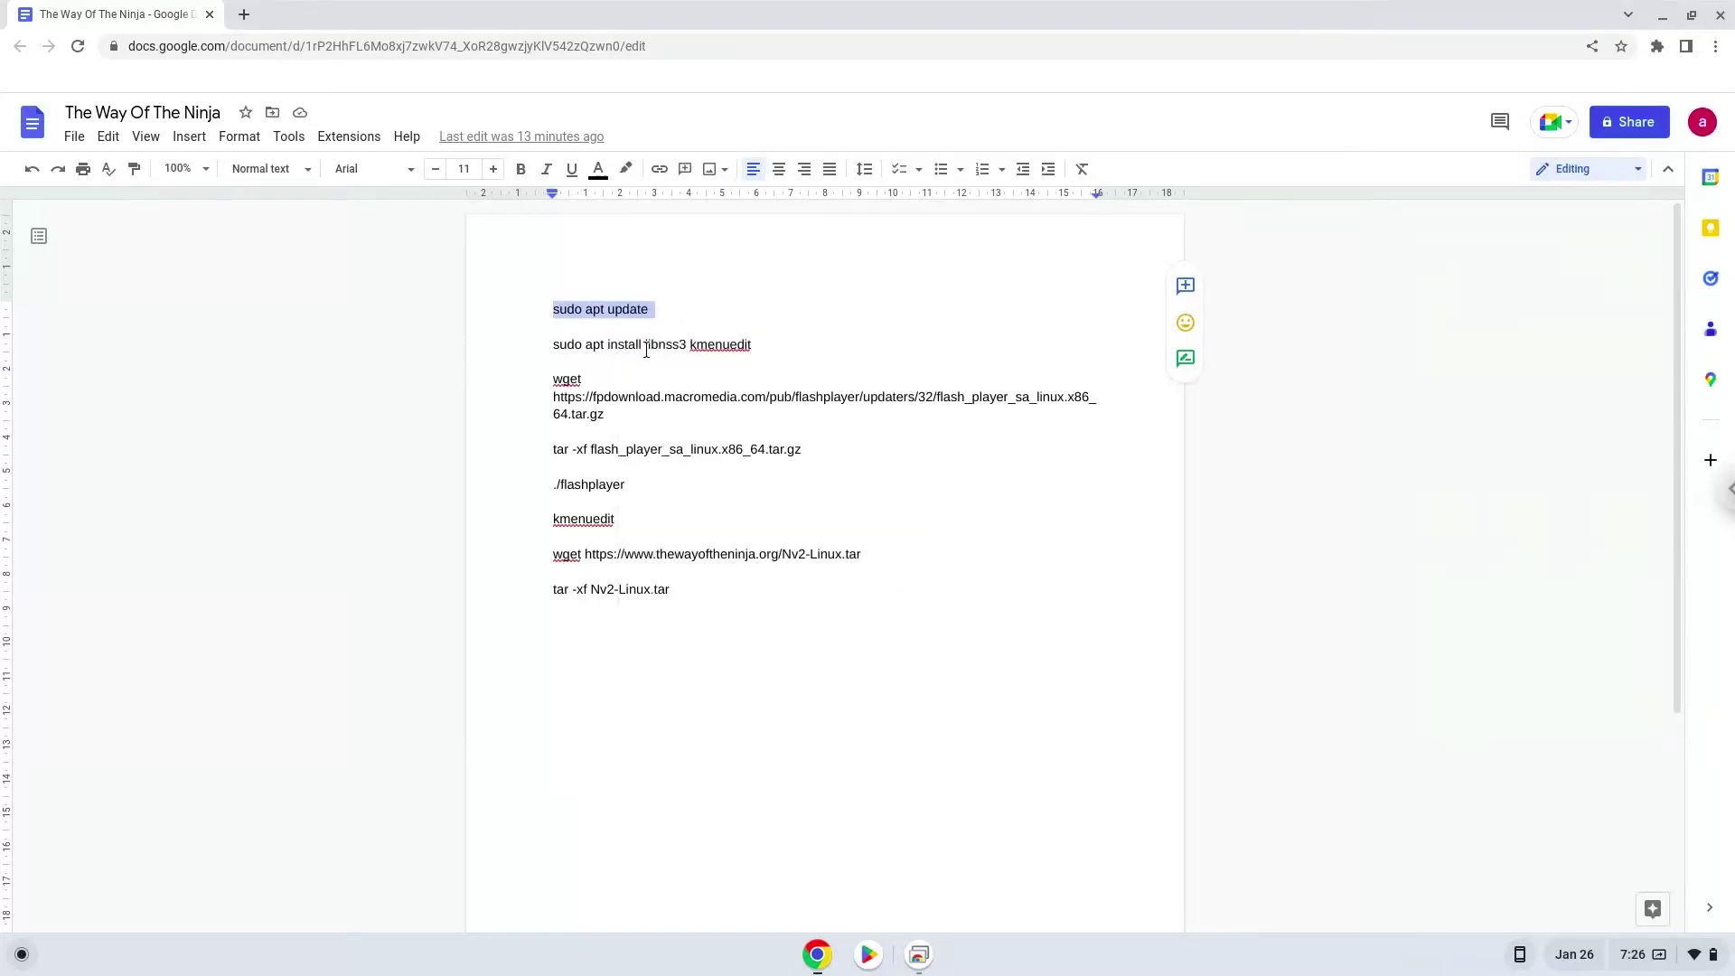
{"action": "left_click", "coordinate": [21, 954]}
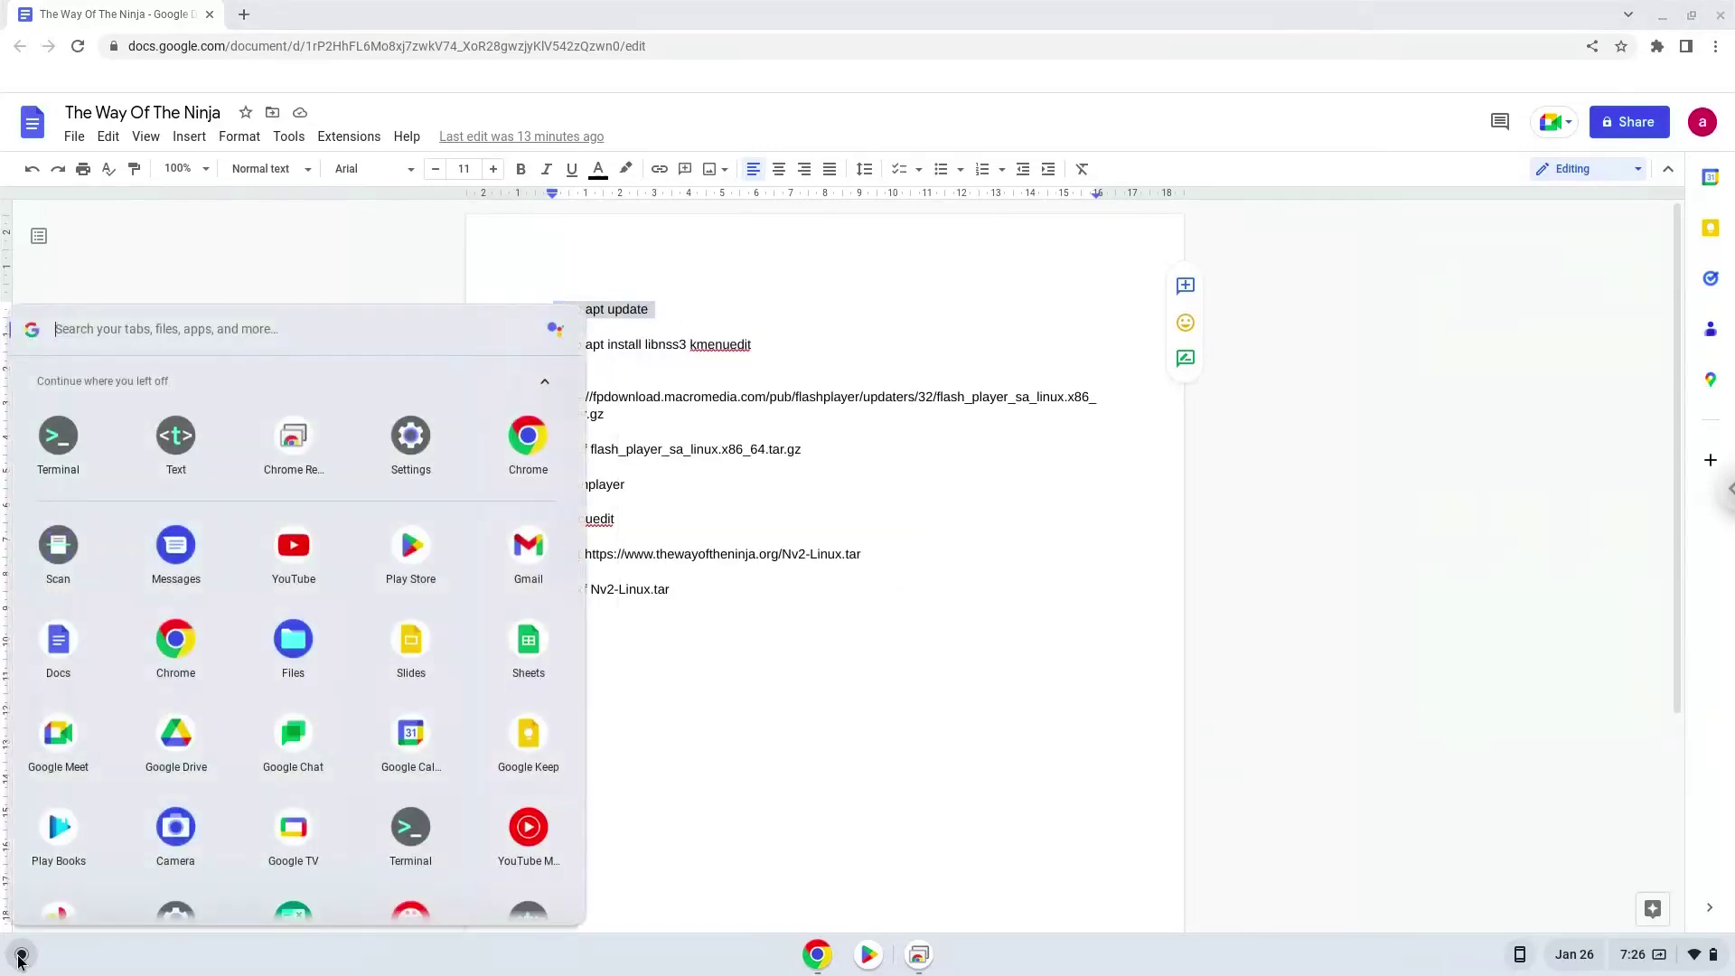
{"action": "left_click", "coordinate": [58, 436]}
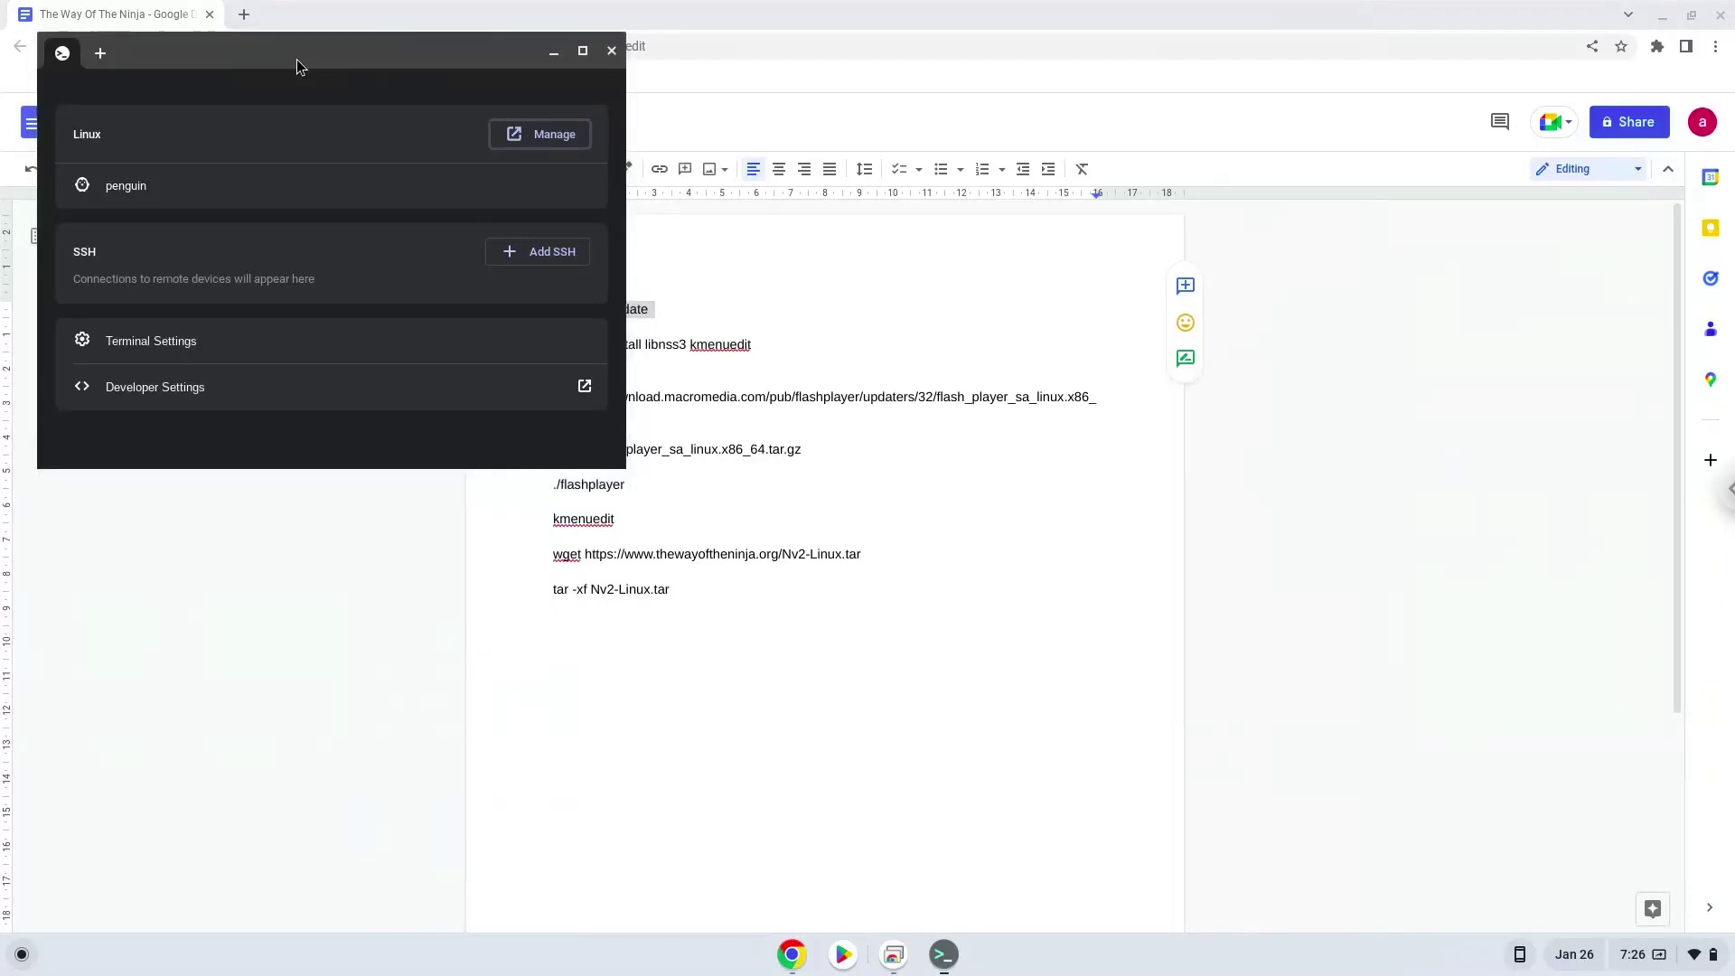
Step: Maximize the Terminal window and run sudo apt update in the penguin container
{"action": "double_click", "coordinate": [297, 61]}
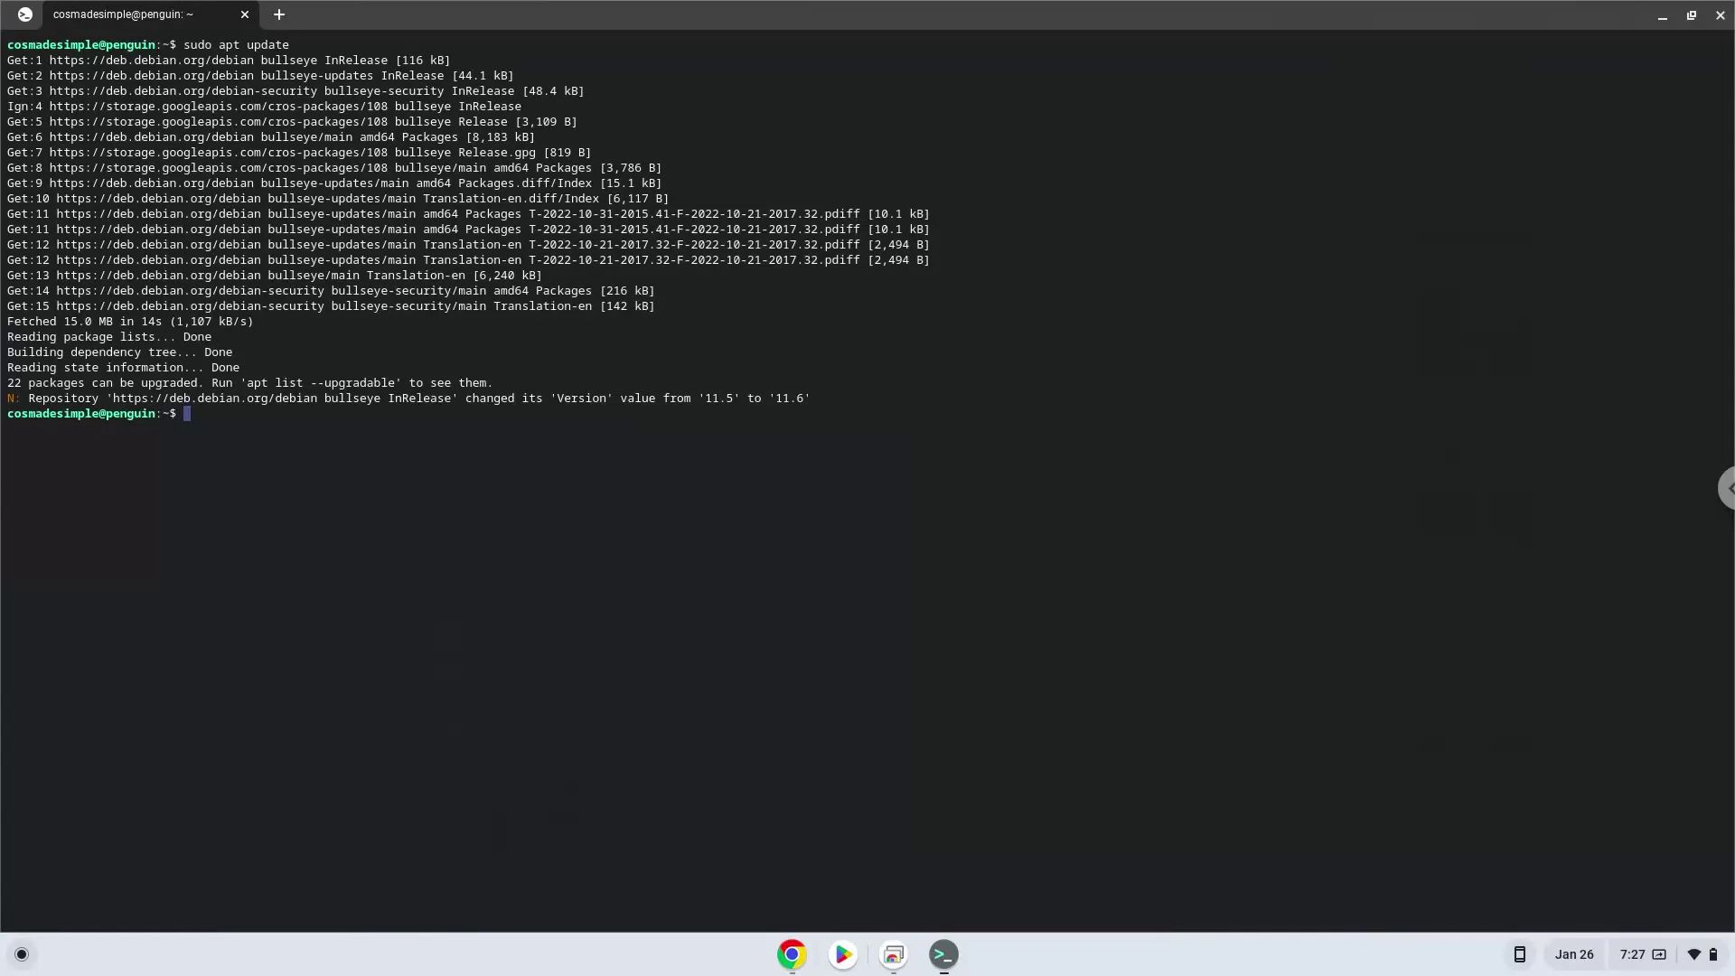
Step: Copy 'sudo apt install libnss3 kmenuedit' from the doc, run it in Terminal and confirm with Y
{"action": "left_click", "coordinate": [785, 961]}
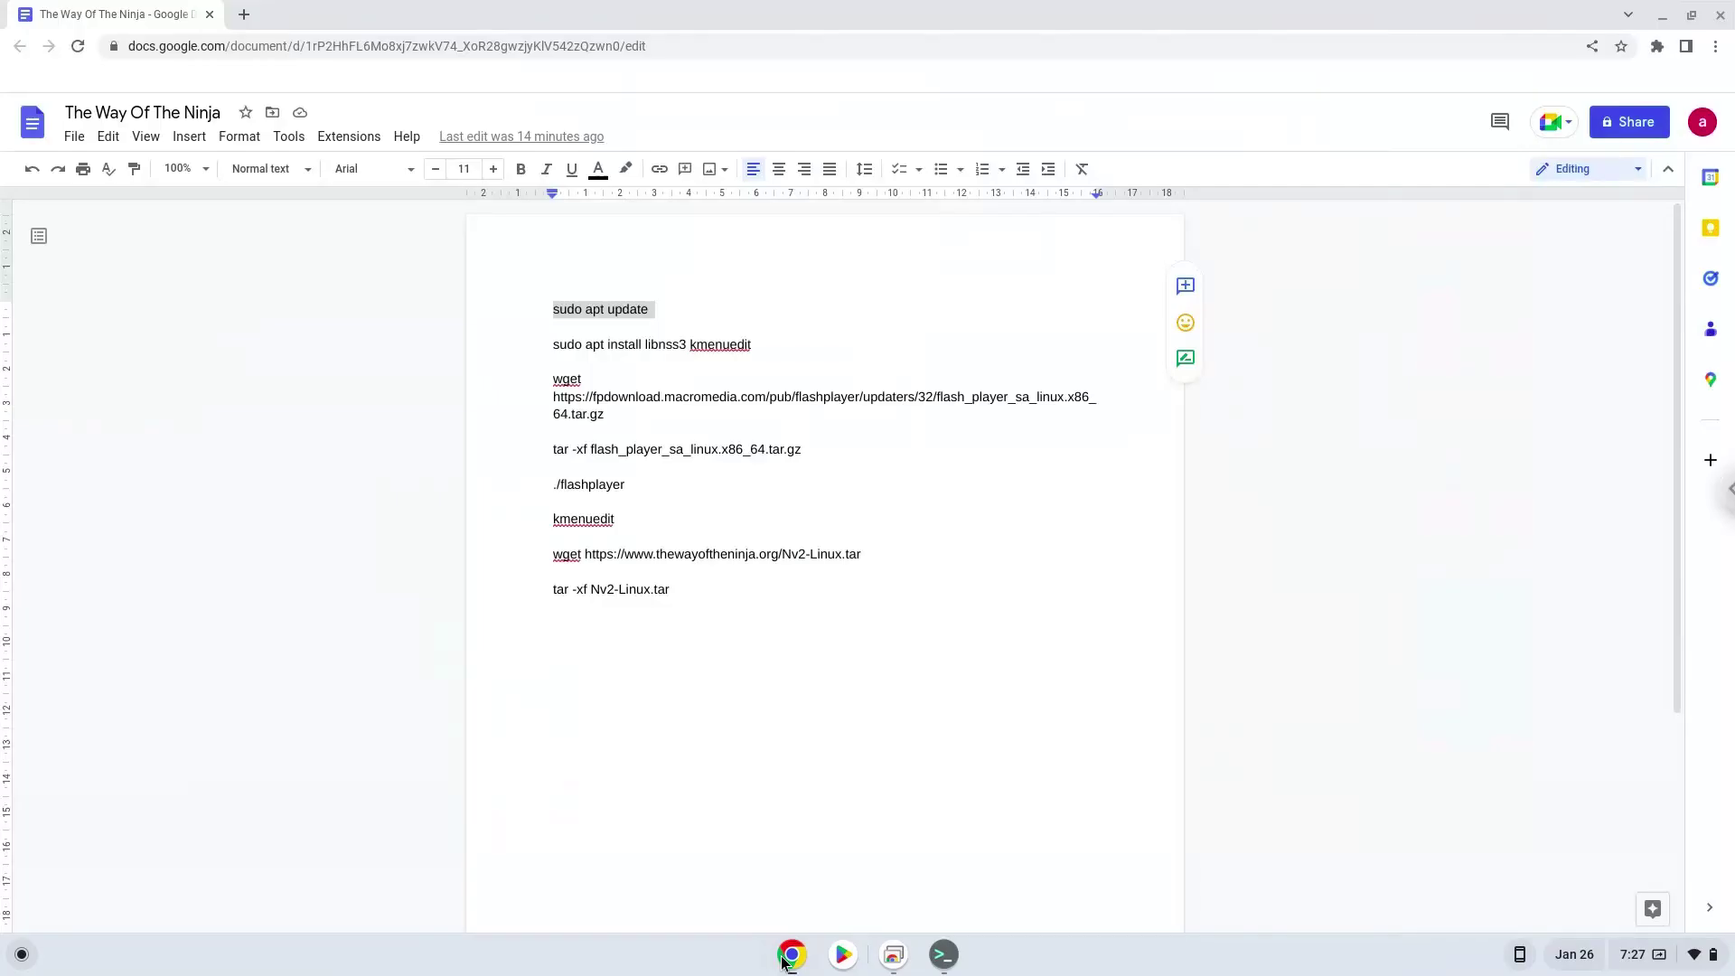
{"action": "triple_click", "coordinate": [609, 343]}
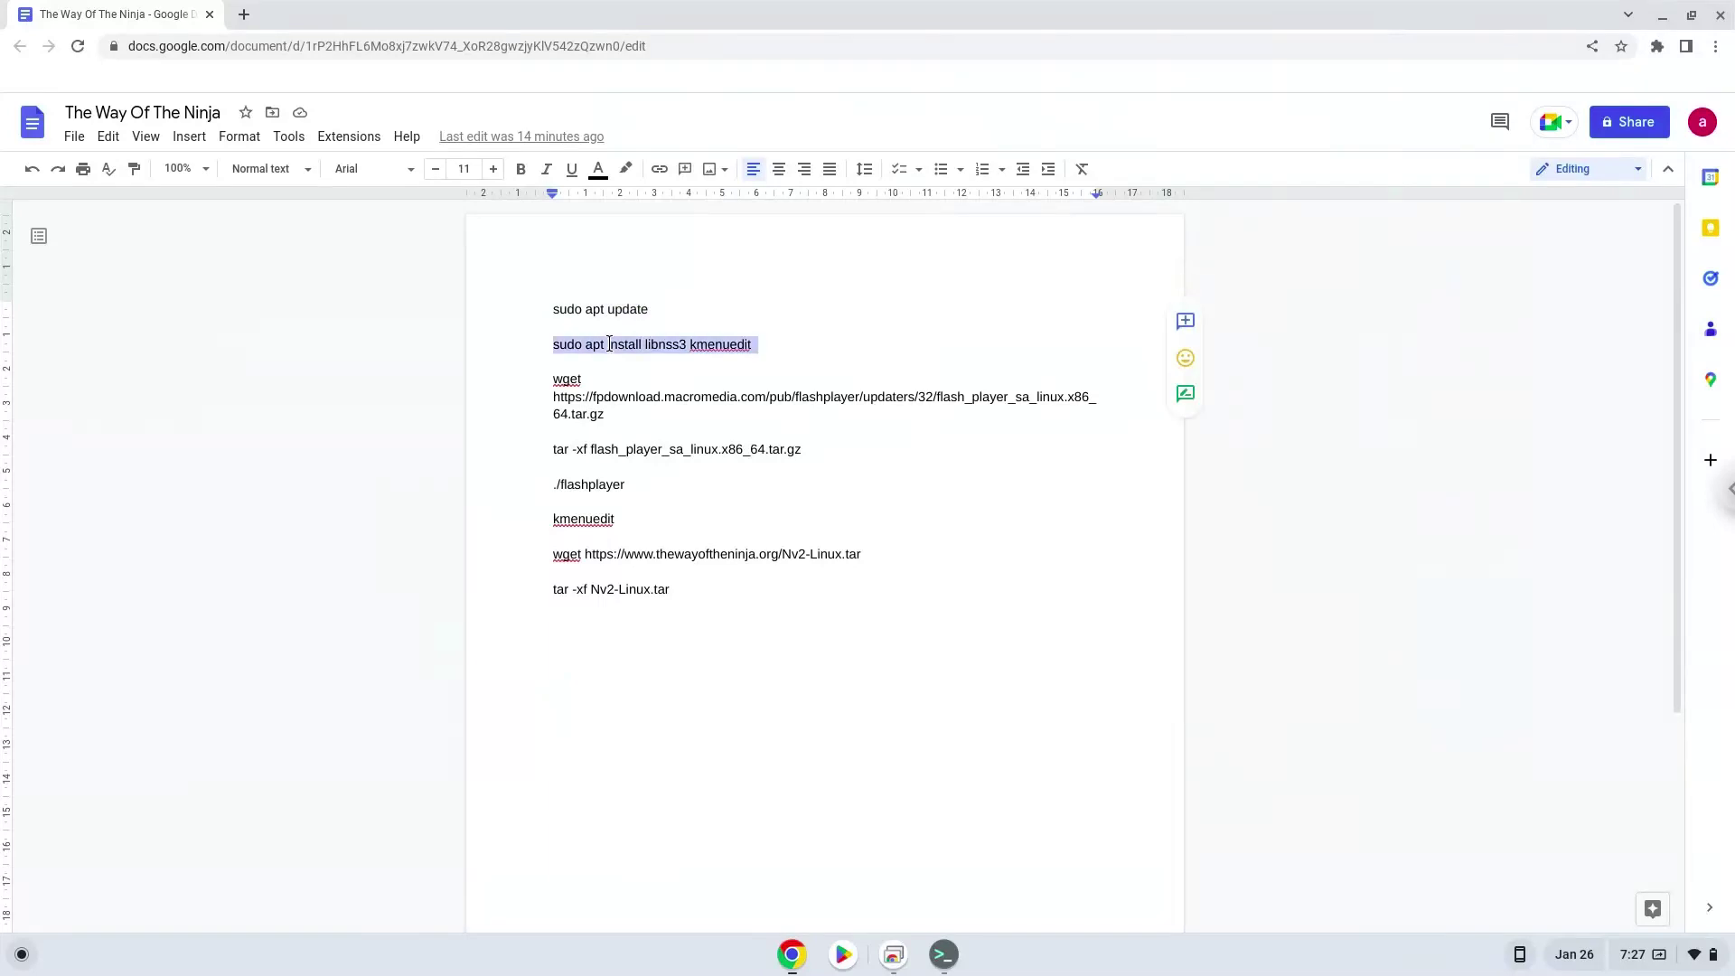
{"action": "right_click", "coordinate": [609, 343]}
{"action": "left_click", "coordinate": [639, 393]}
{"action": "left_click", "coordinate": [944, 955]}
{"action": "key", "text": "ctrl+shift+v"}
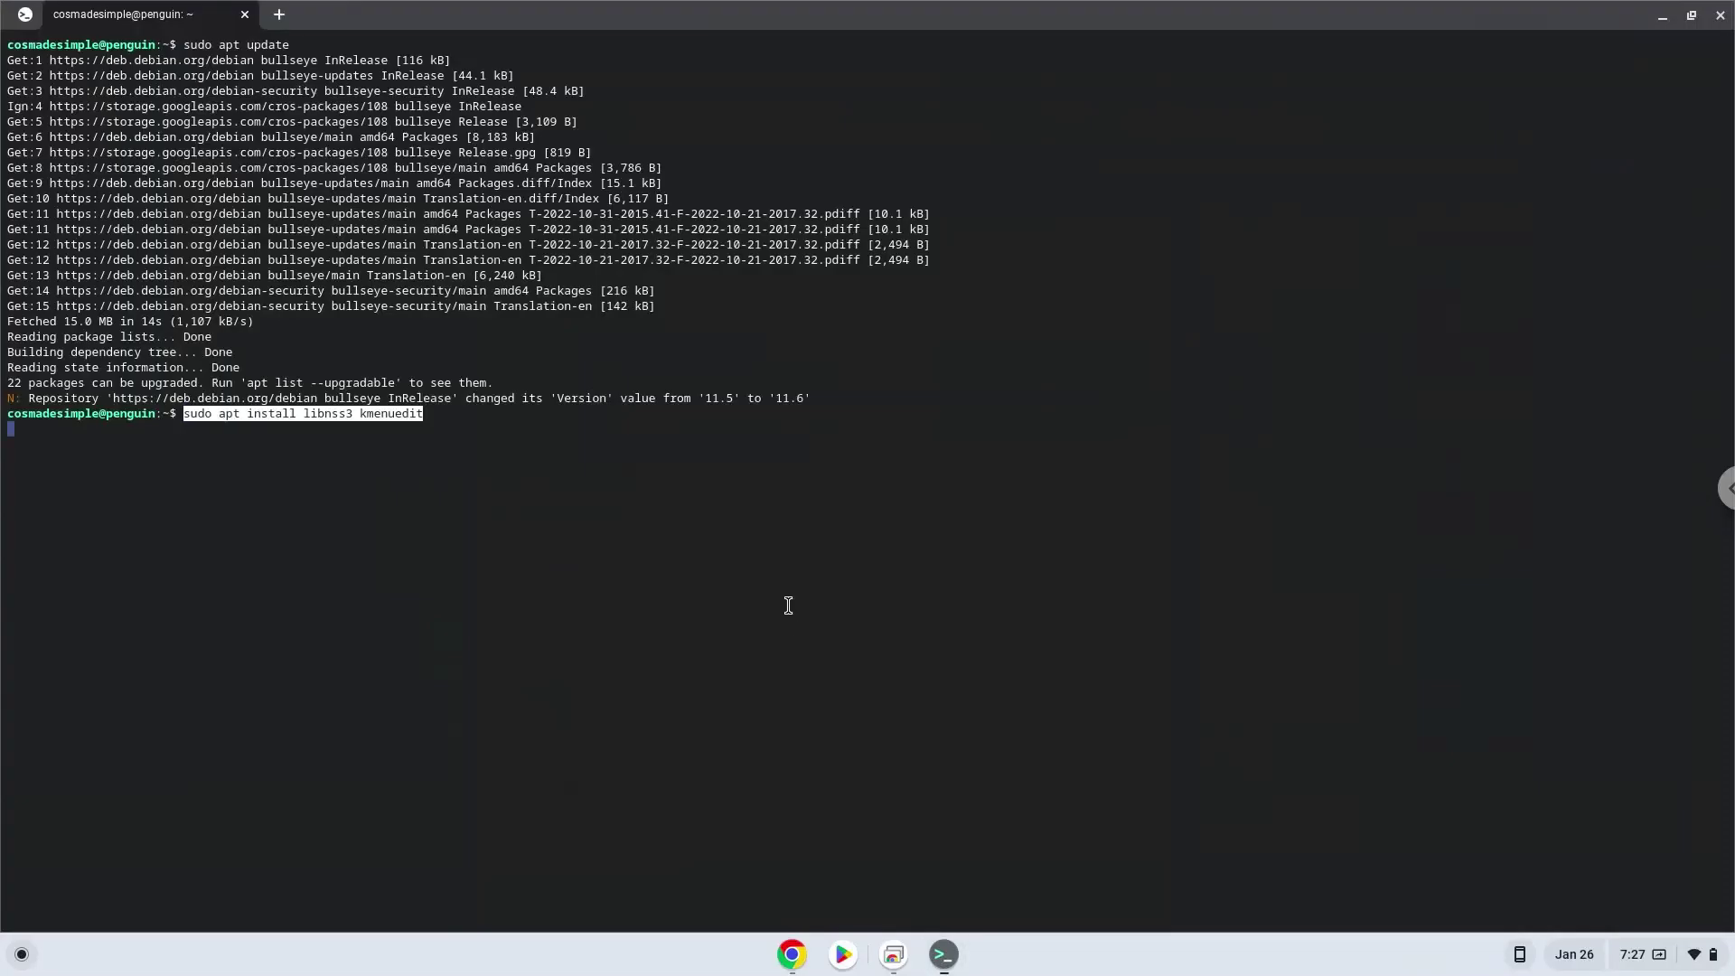
{"action": "key", "text": "Return"}
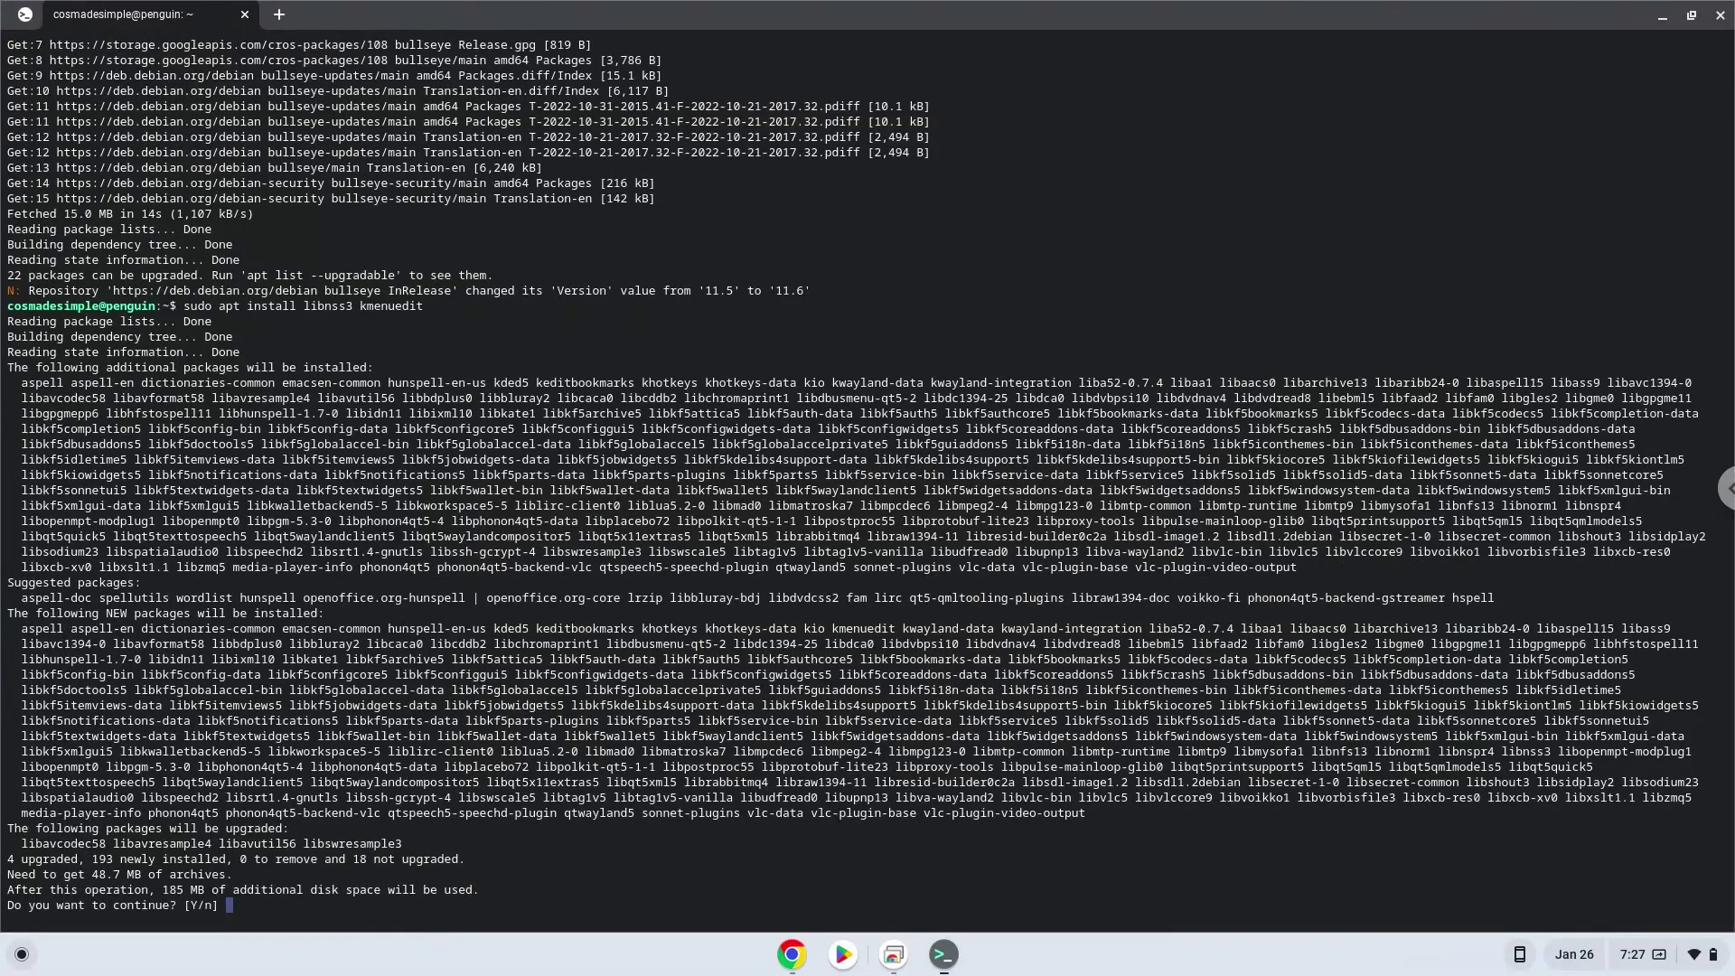
{"action": "key", "text": "Return"}
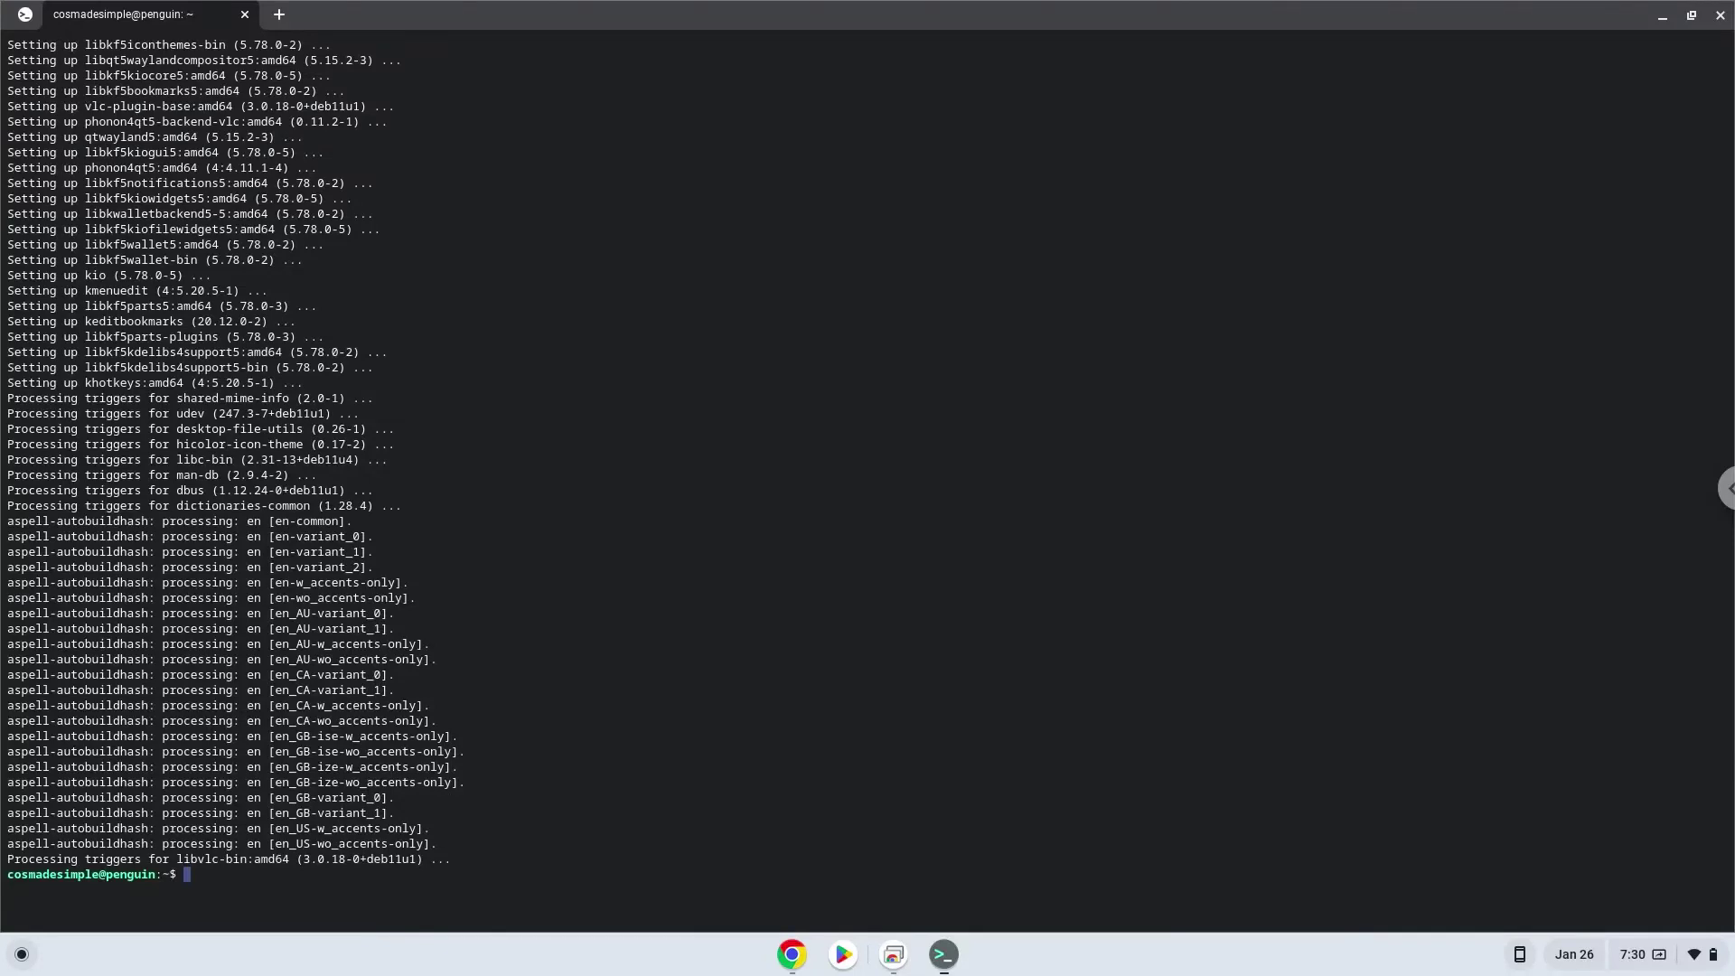
Step: Download the Flash Player standalone archive by running the wget command copied from the doc
{"action": "left_click", "coordinate": [788, 955]}
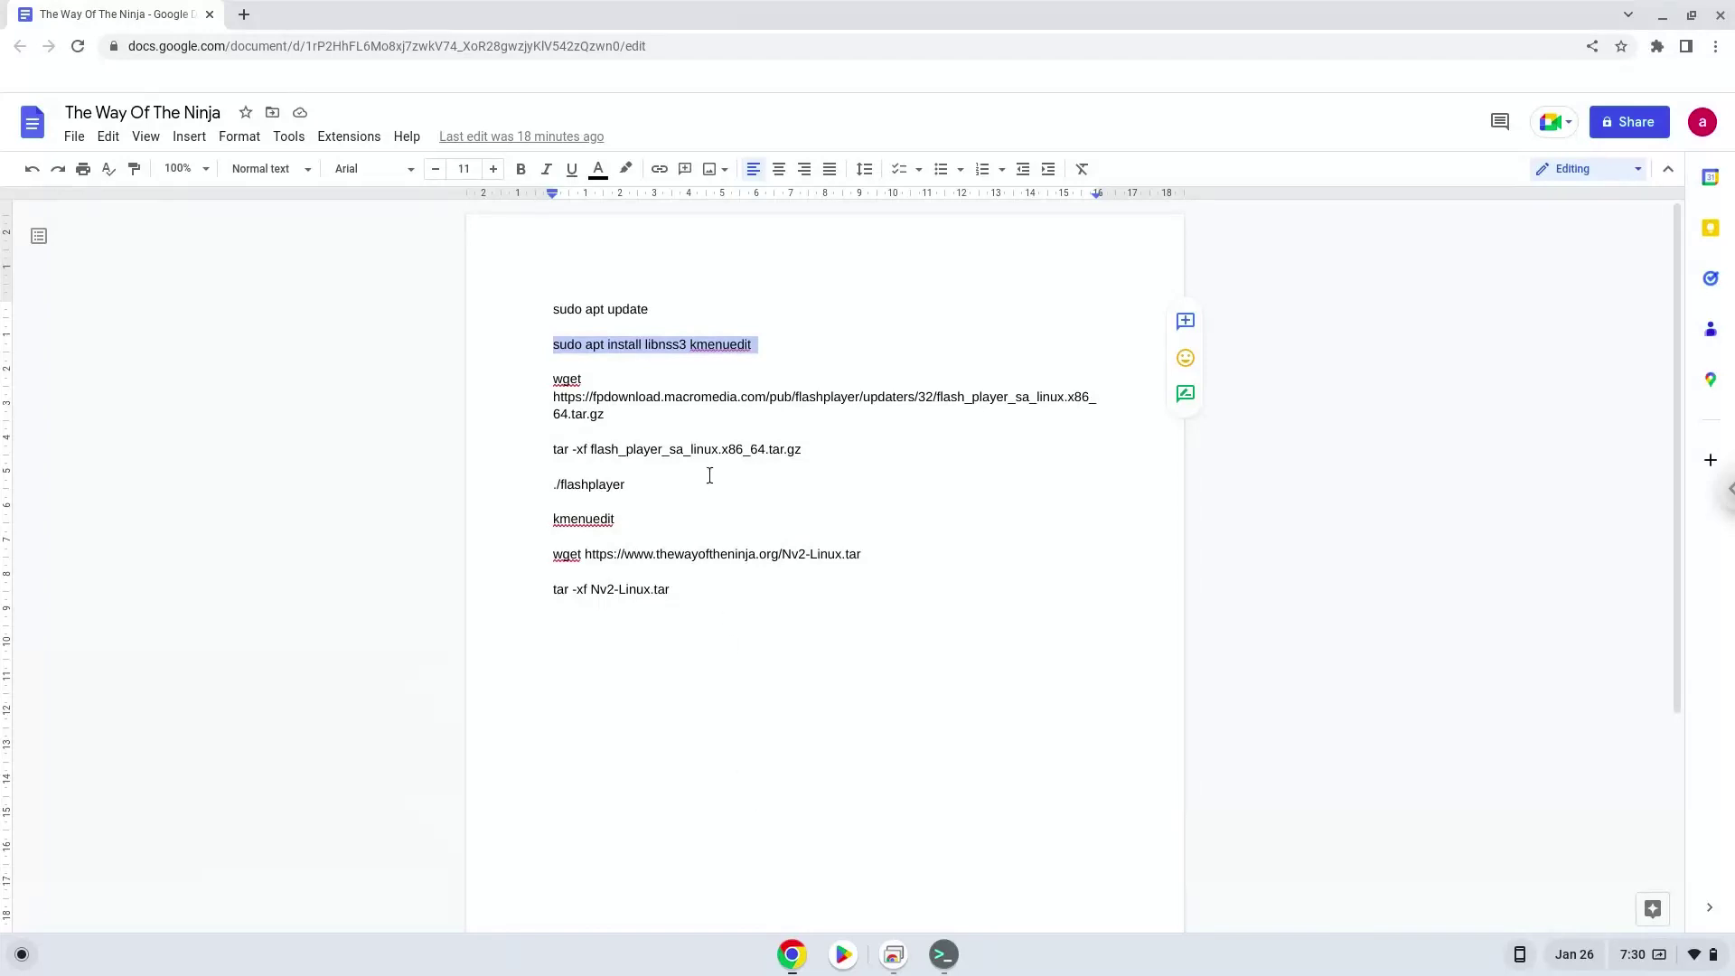
{"action": "triple_click", "coordinate": [701, 403]}
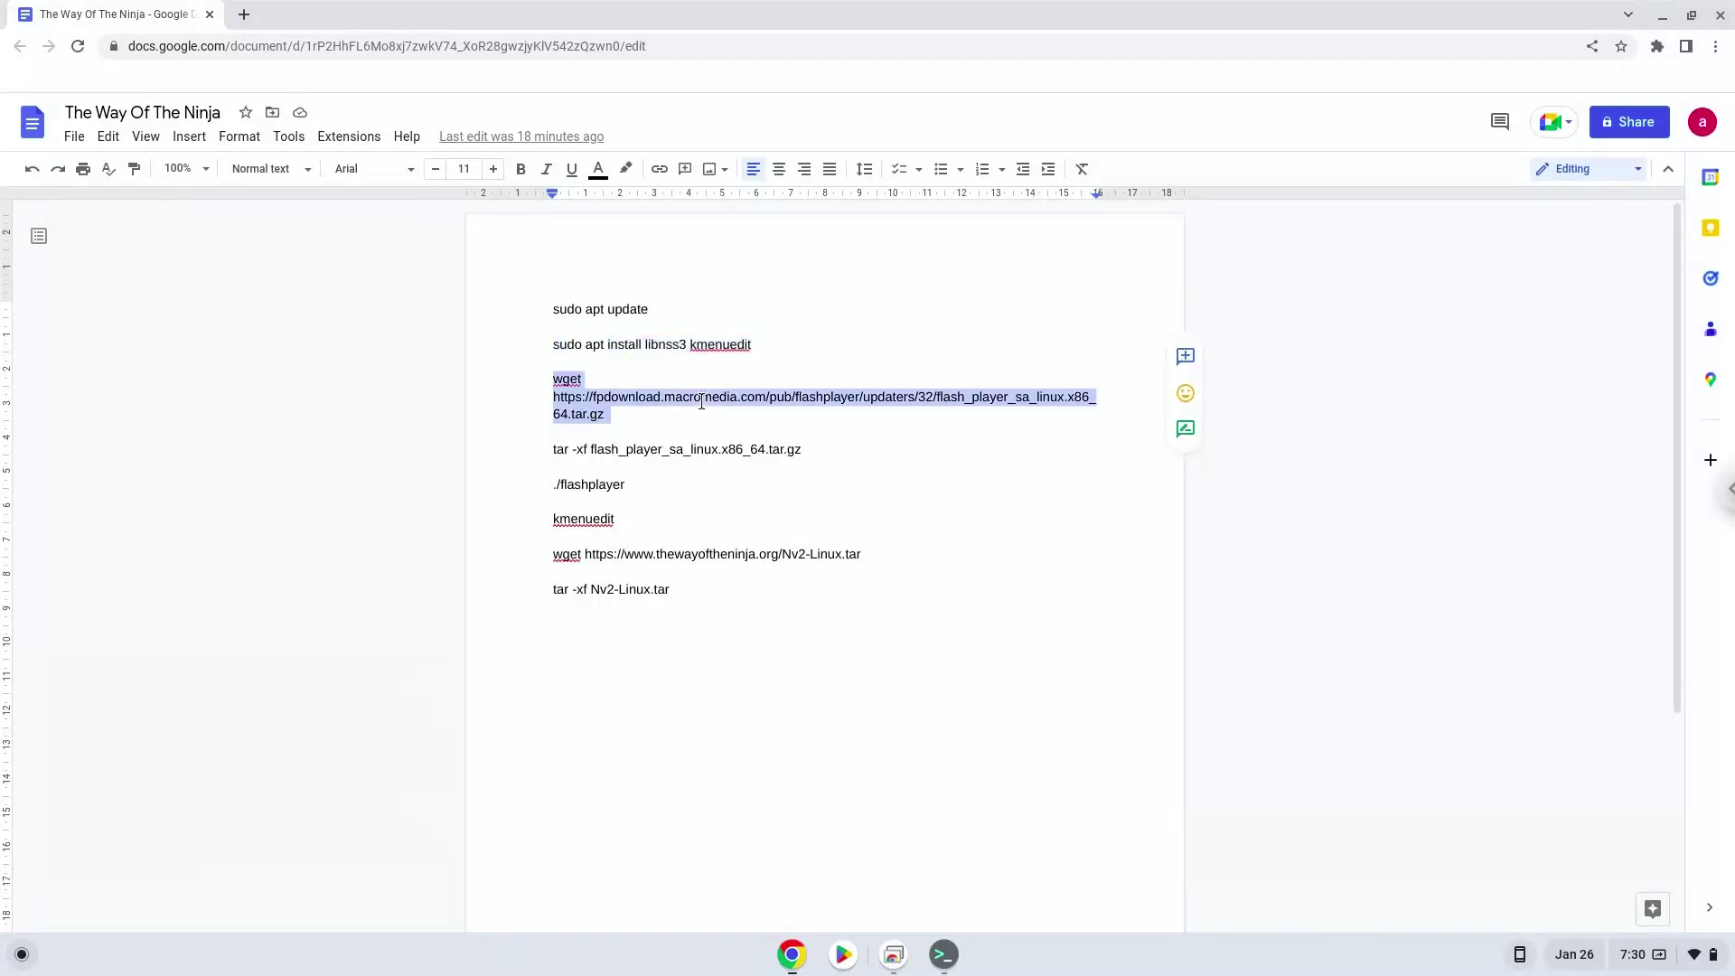
{"action": "right_click", "coordinate": [701, 403]}
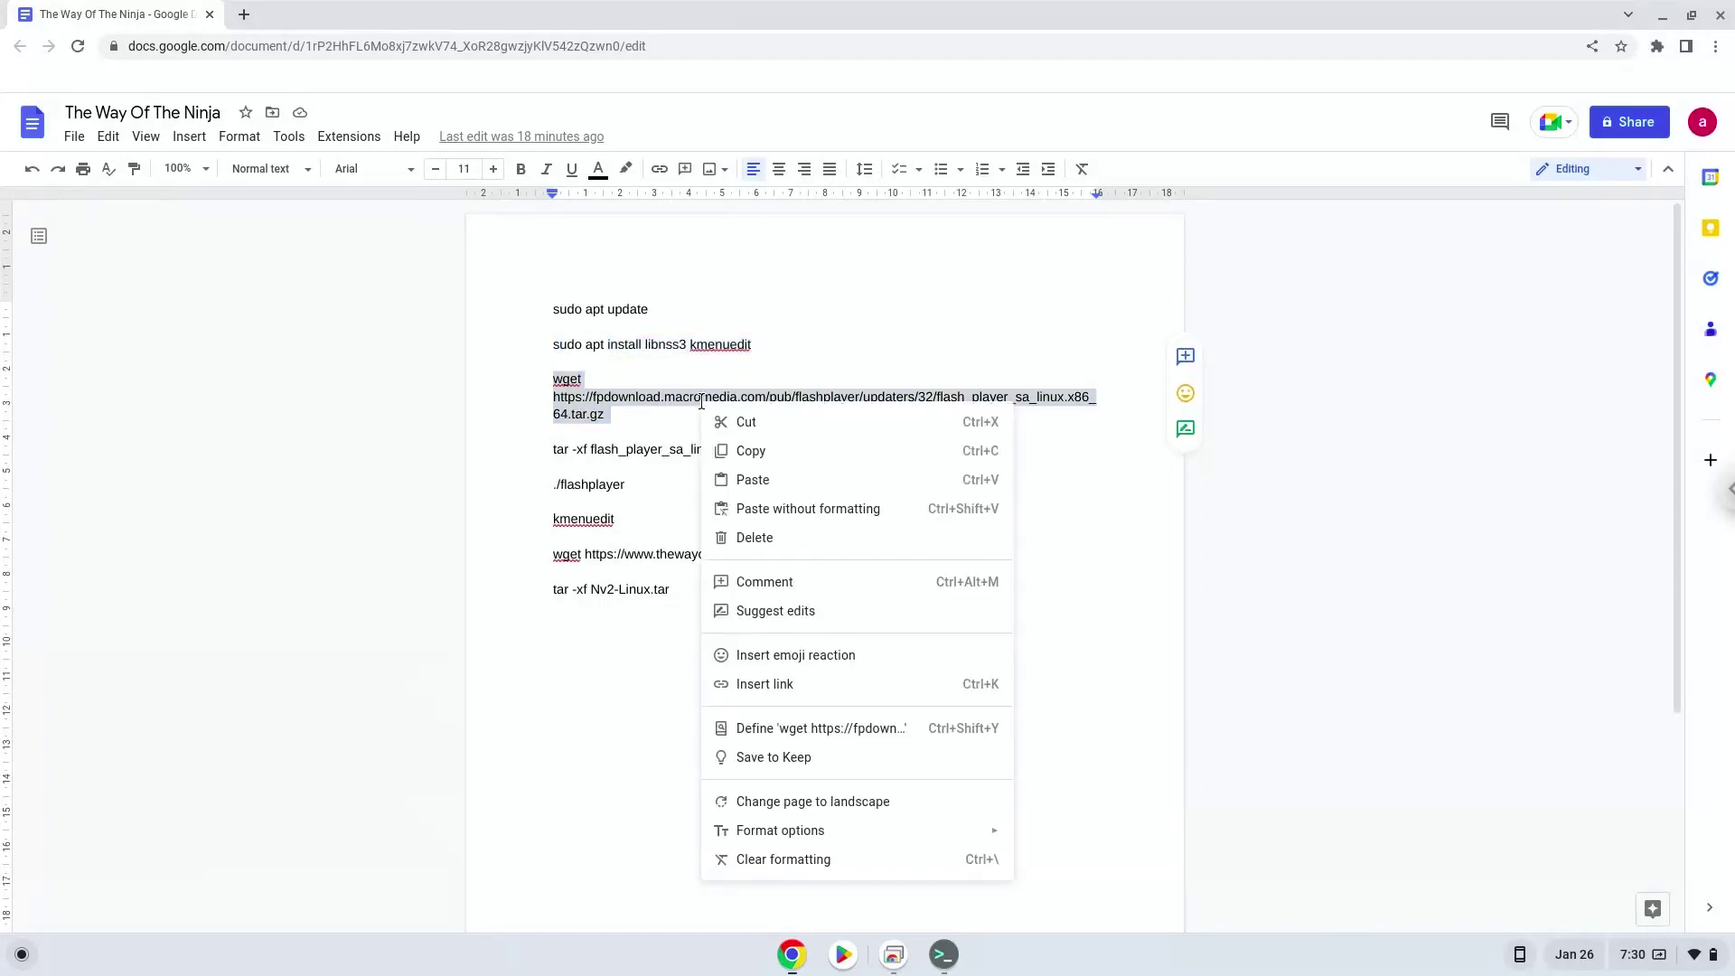
{"action": "left_click", "coordinate": [752, 451]}
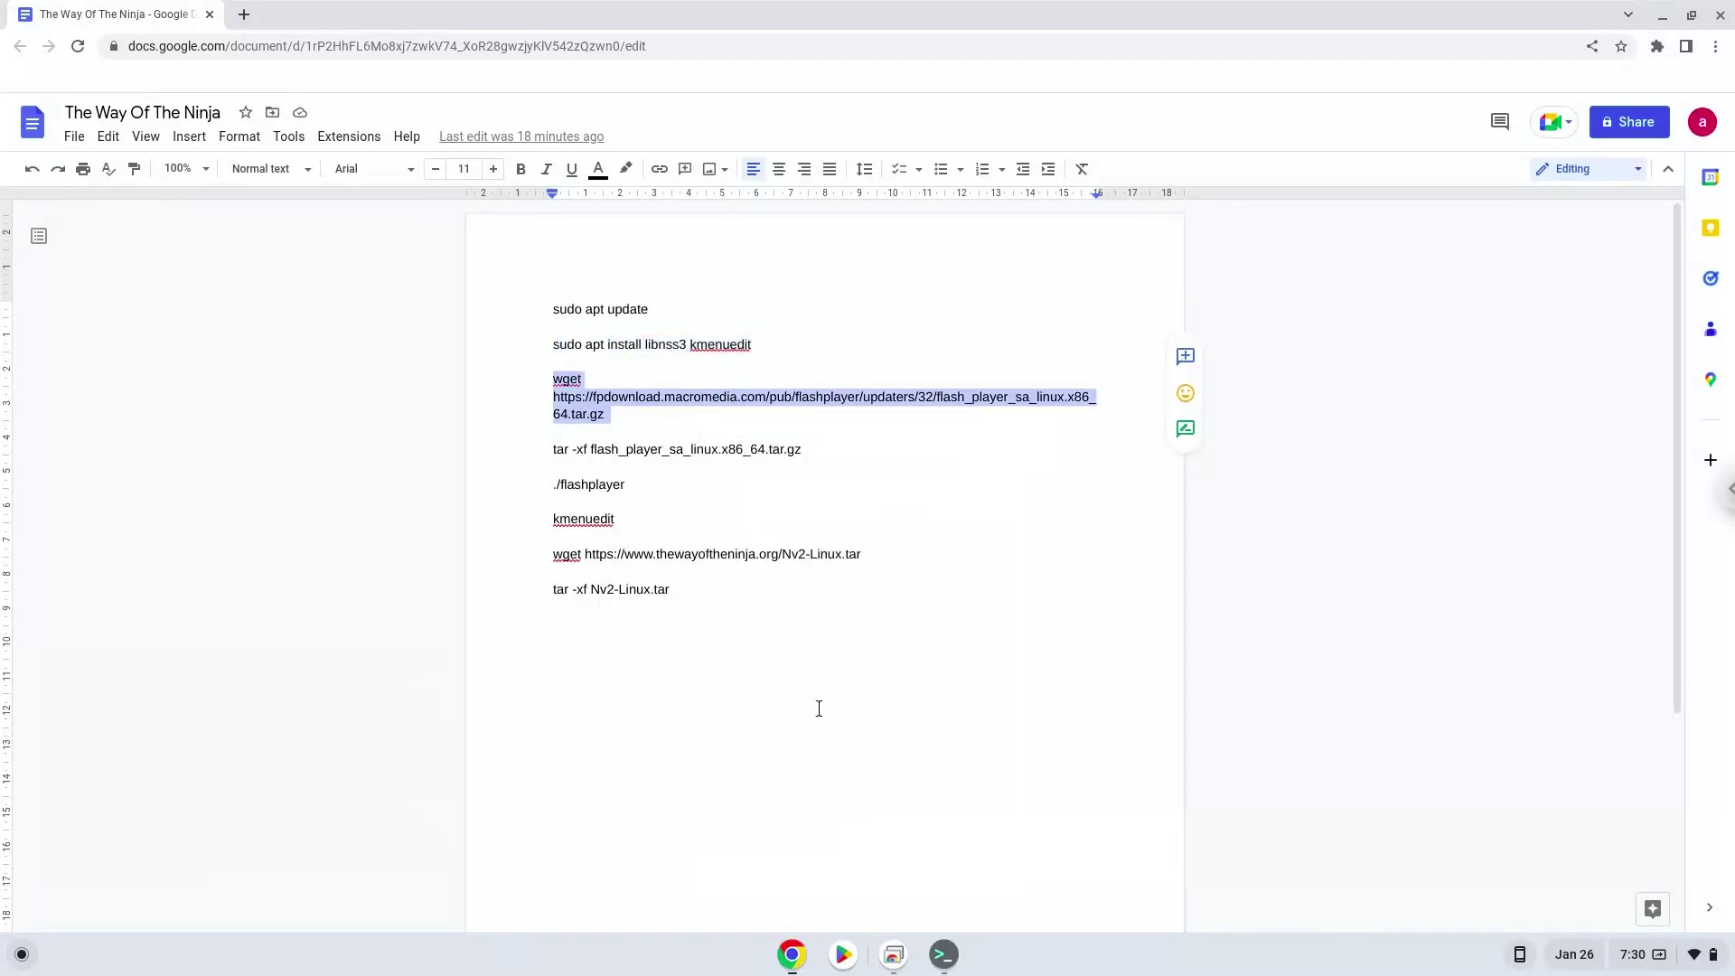
{"action": "left_click", "coordinate": [943, 954]}
{"action": "key", "text": "ctrl+shift+v"}
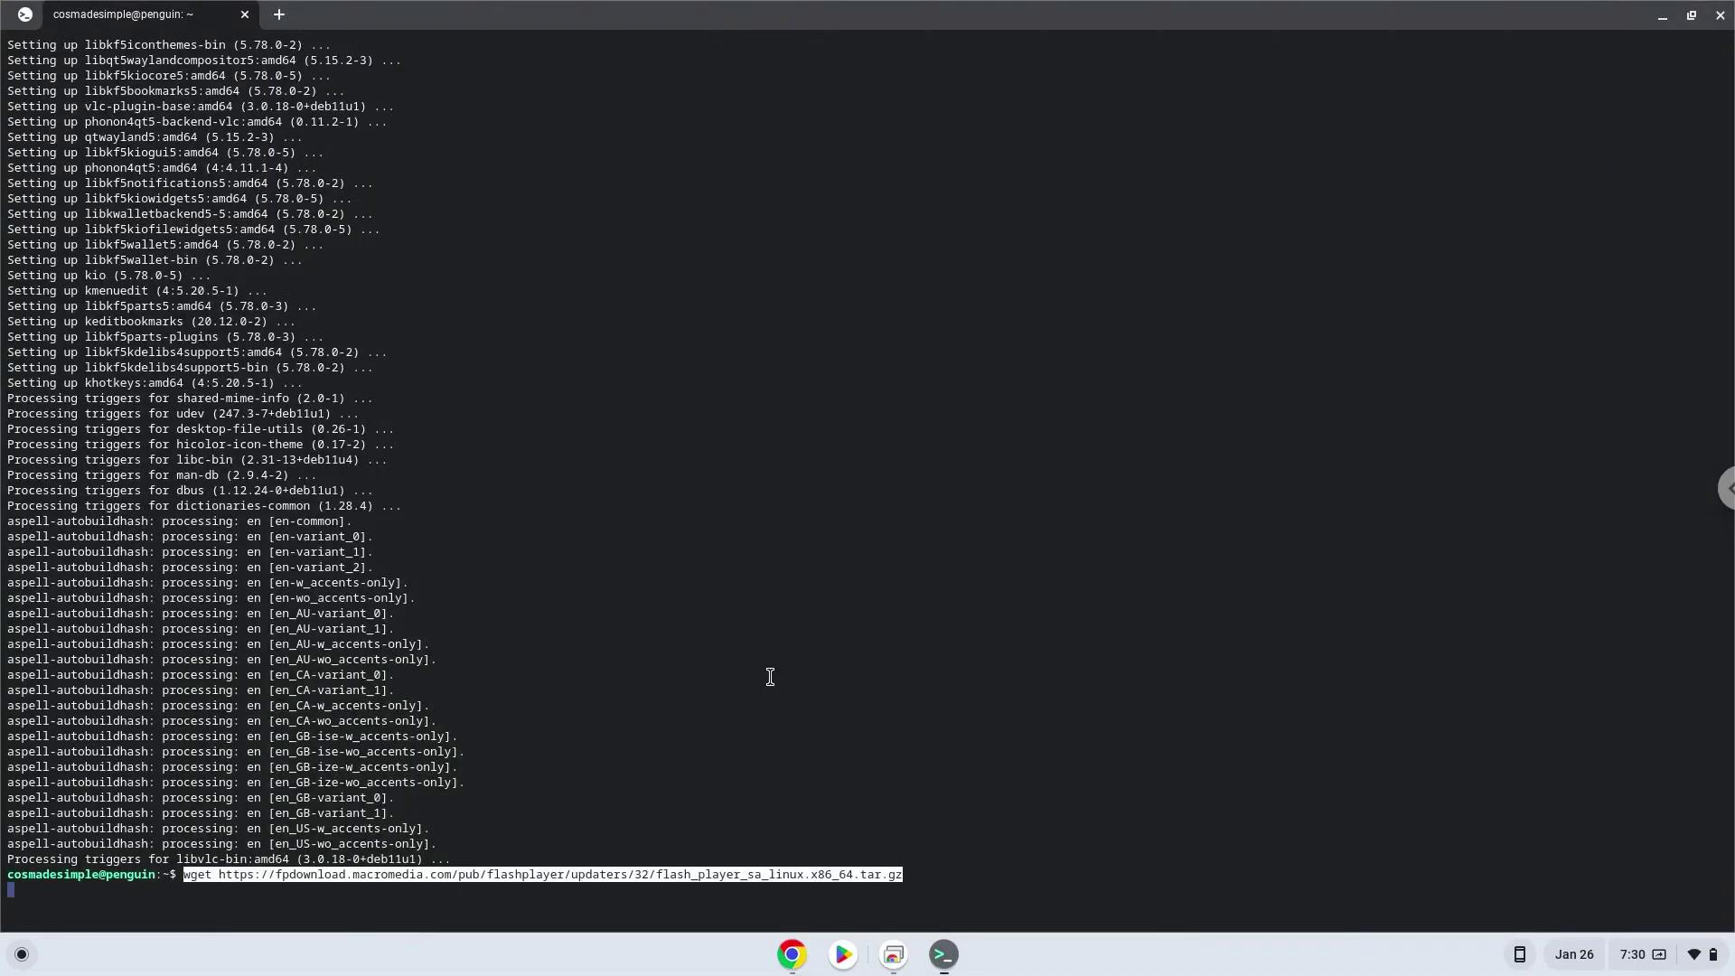
{"action": "key", "text": "Return"}
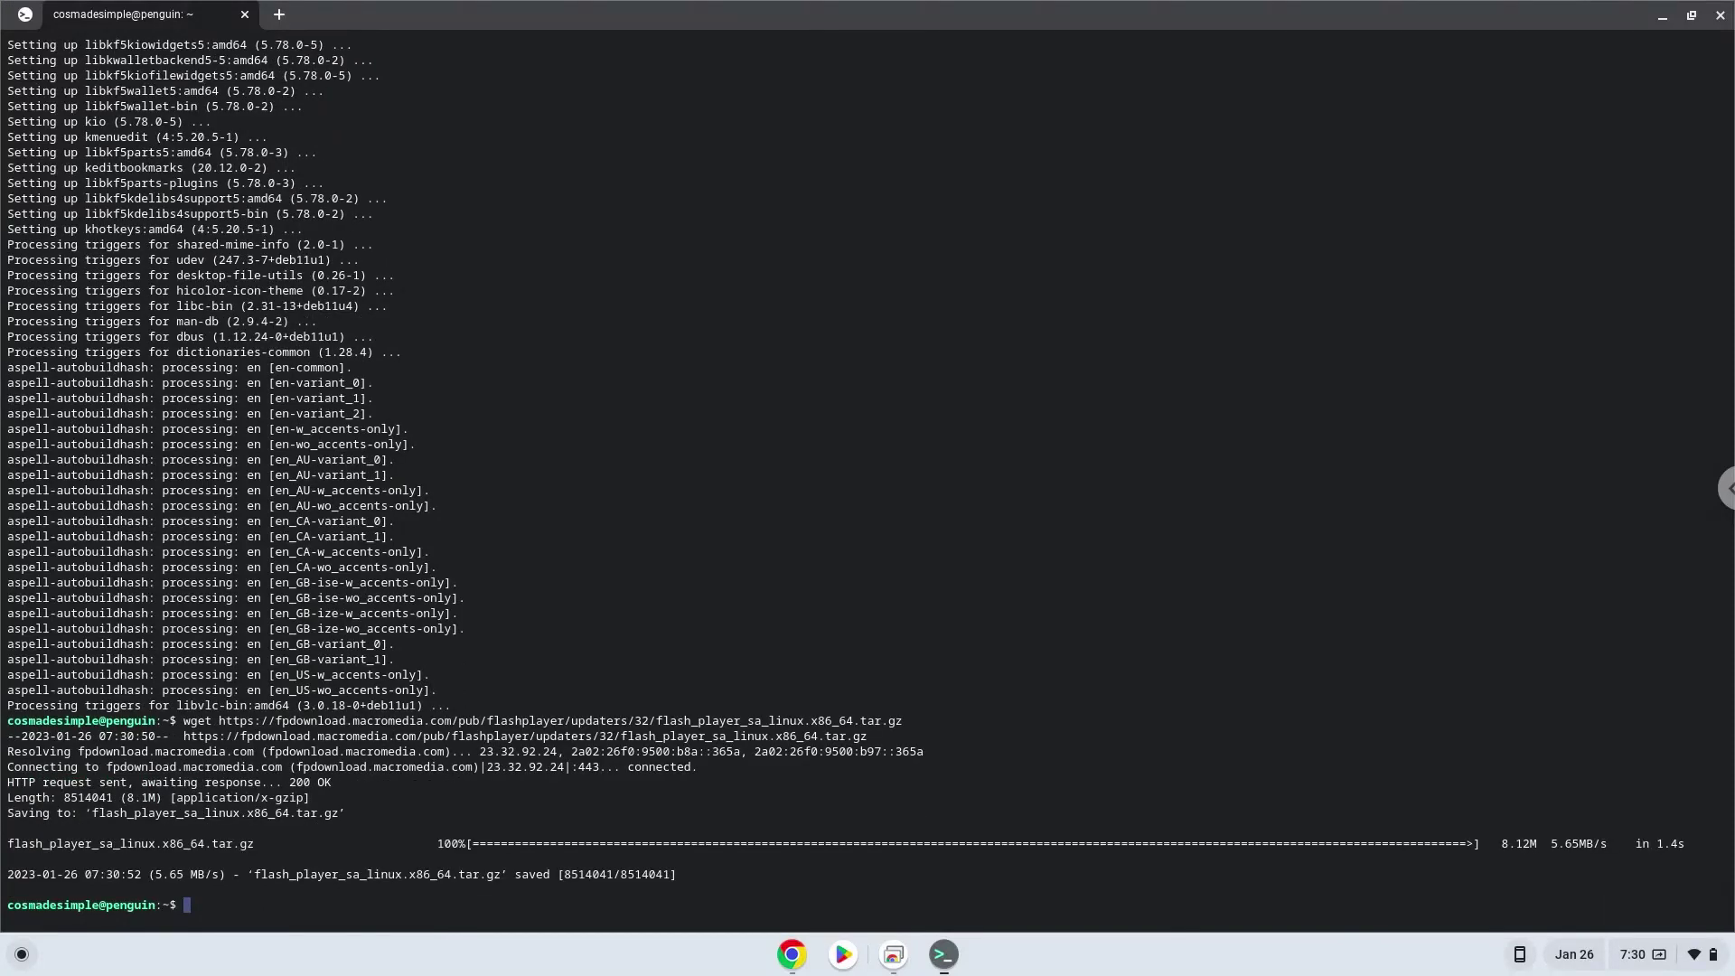
Step: Extract flash_player_sa_linux.x86_64.tar.gz with the tar -xf command copied from the doc
{"action": "left_click", "coordinate": [789, 963]}
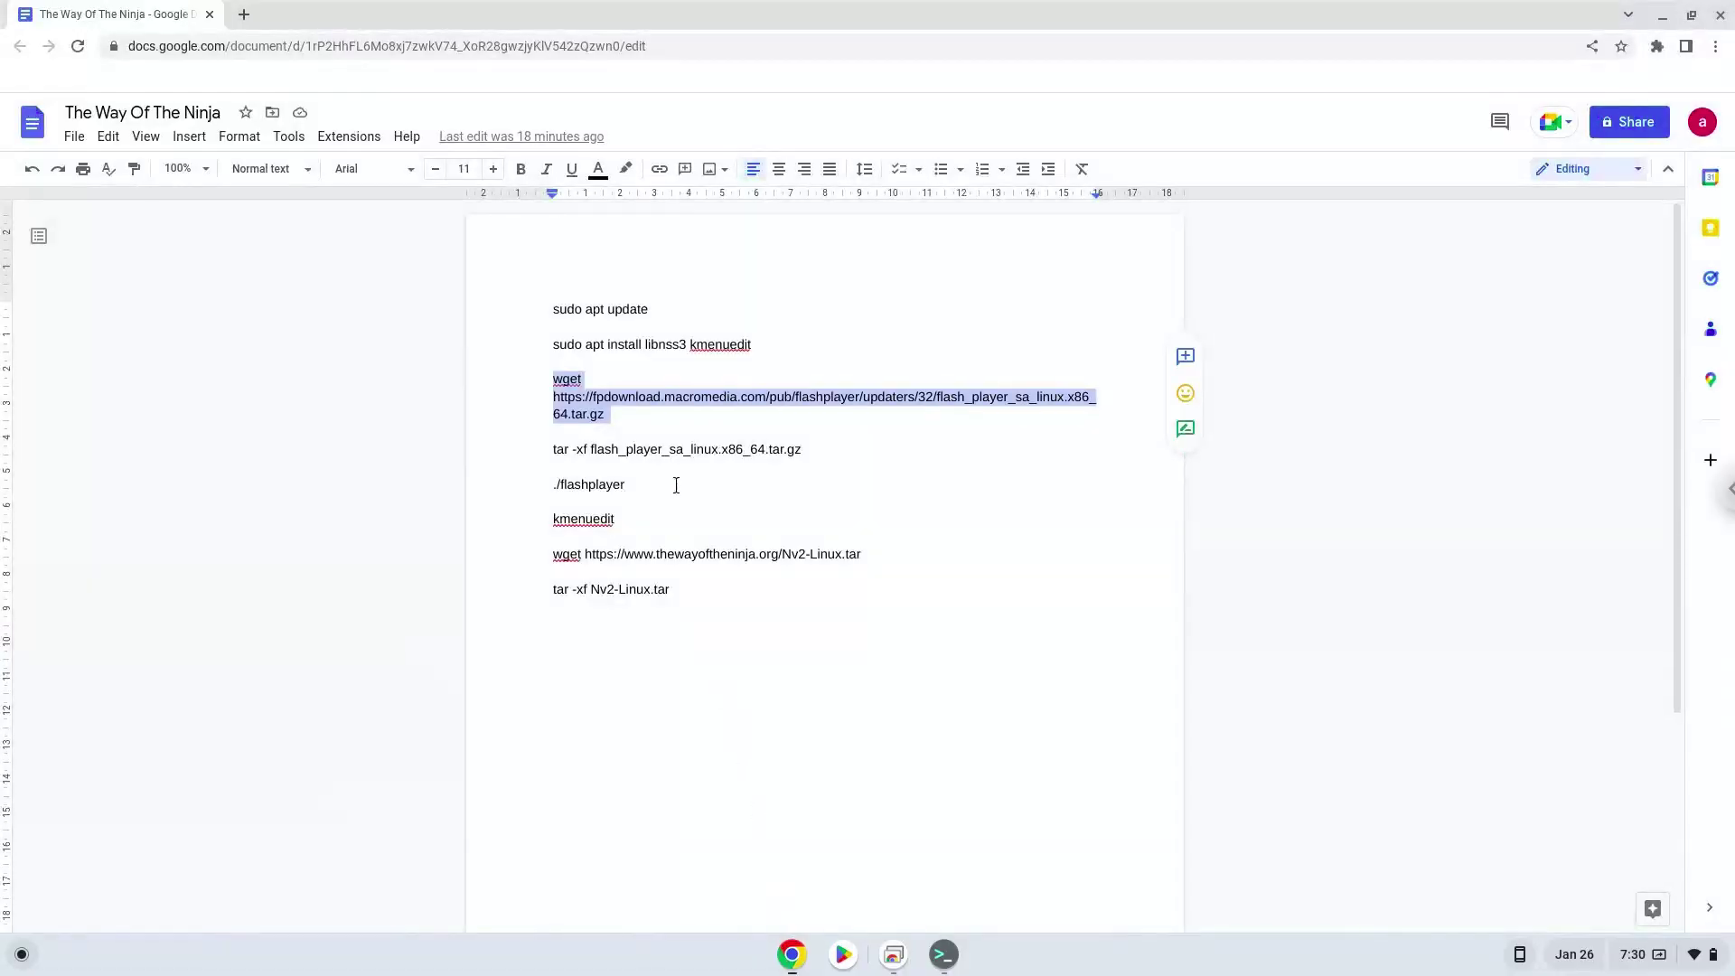
{"action": "triple_click", "coordinate": [670, 451]}
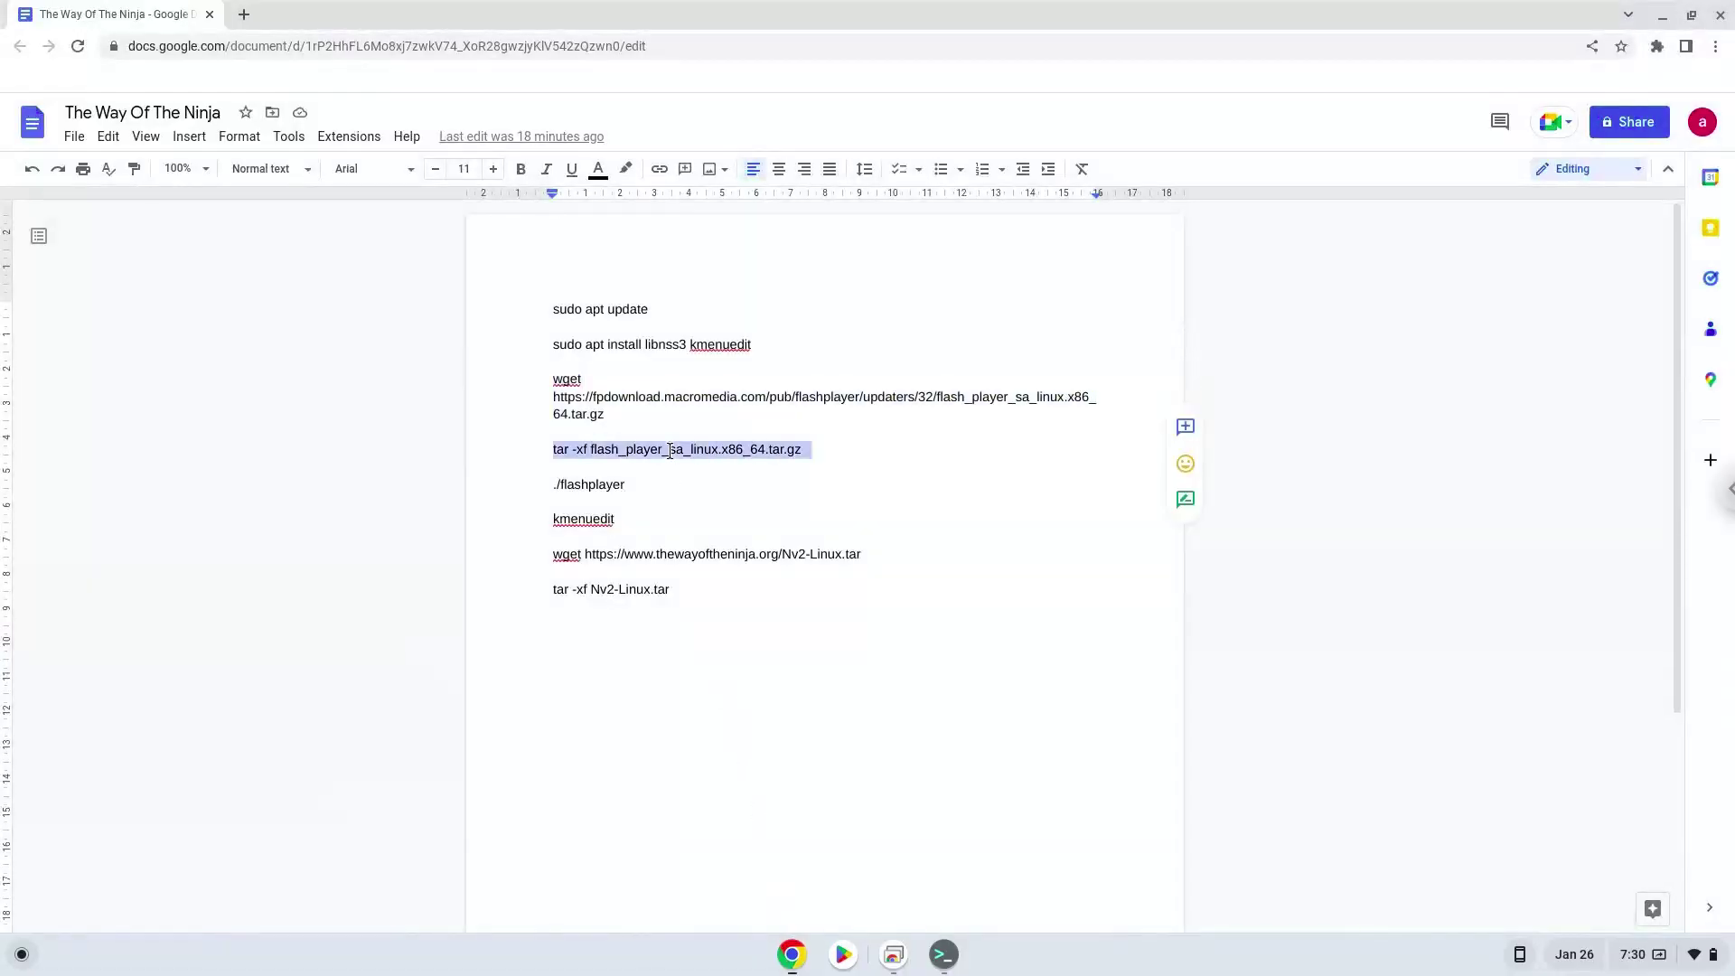
{"action": "right_click", "coordinate": [670, 451]}
{"action": "left_click", "coordinate": [718, 503]}
{"action": "left_click", "coordinate": [944, 955]}
{"action": "key", "text": "ctrl+shift+v"}
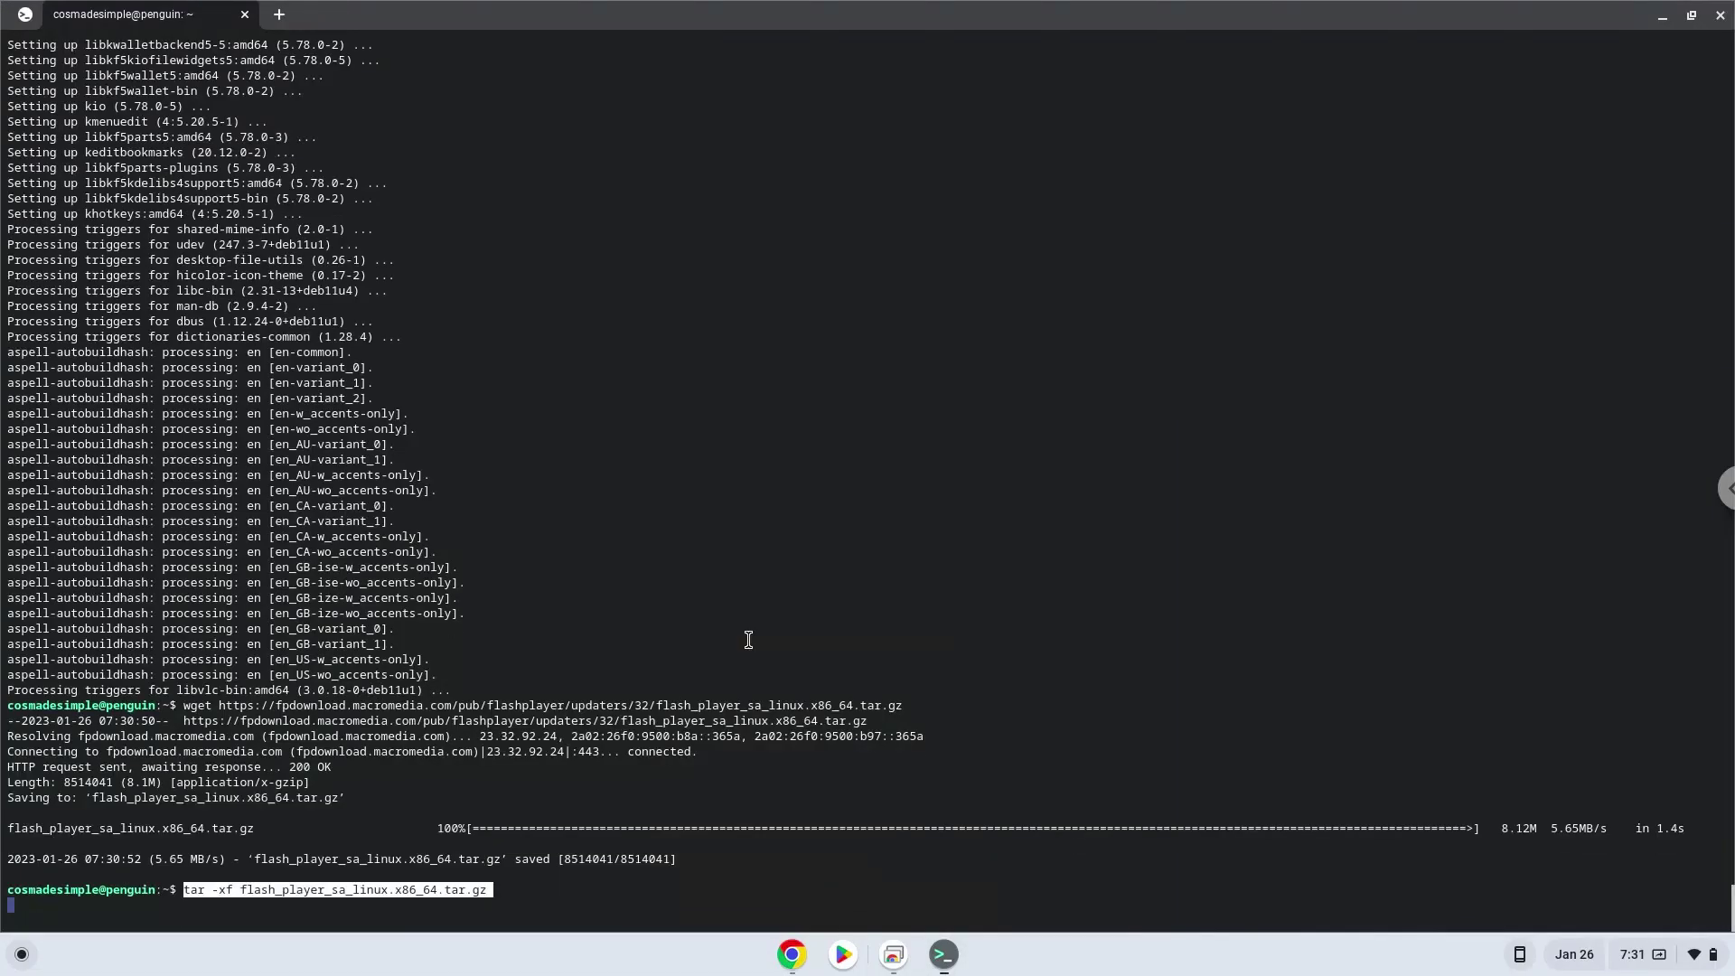
{"action": "key", "text": "Return"}
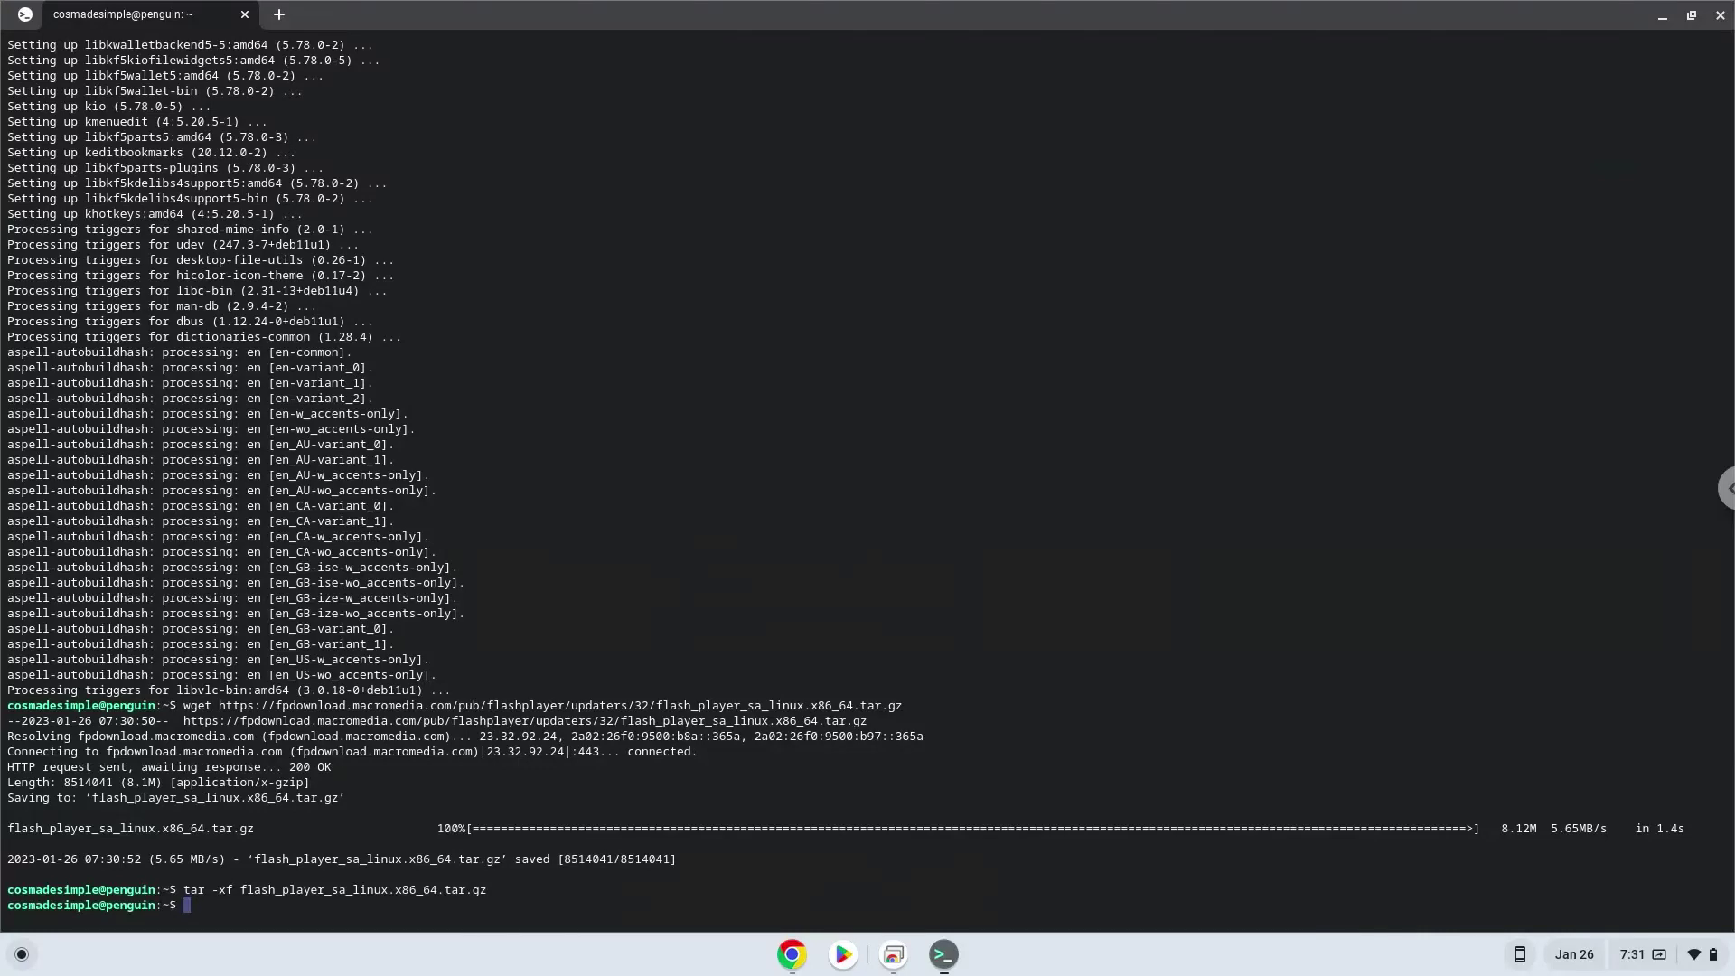
Step: Run ./flashplayer in Terminal to test Flash Player, then close its window
{"action": "left_click", "coordinate": [791, 955]}
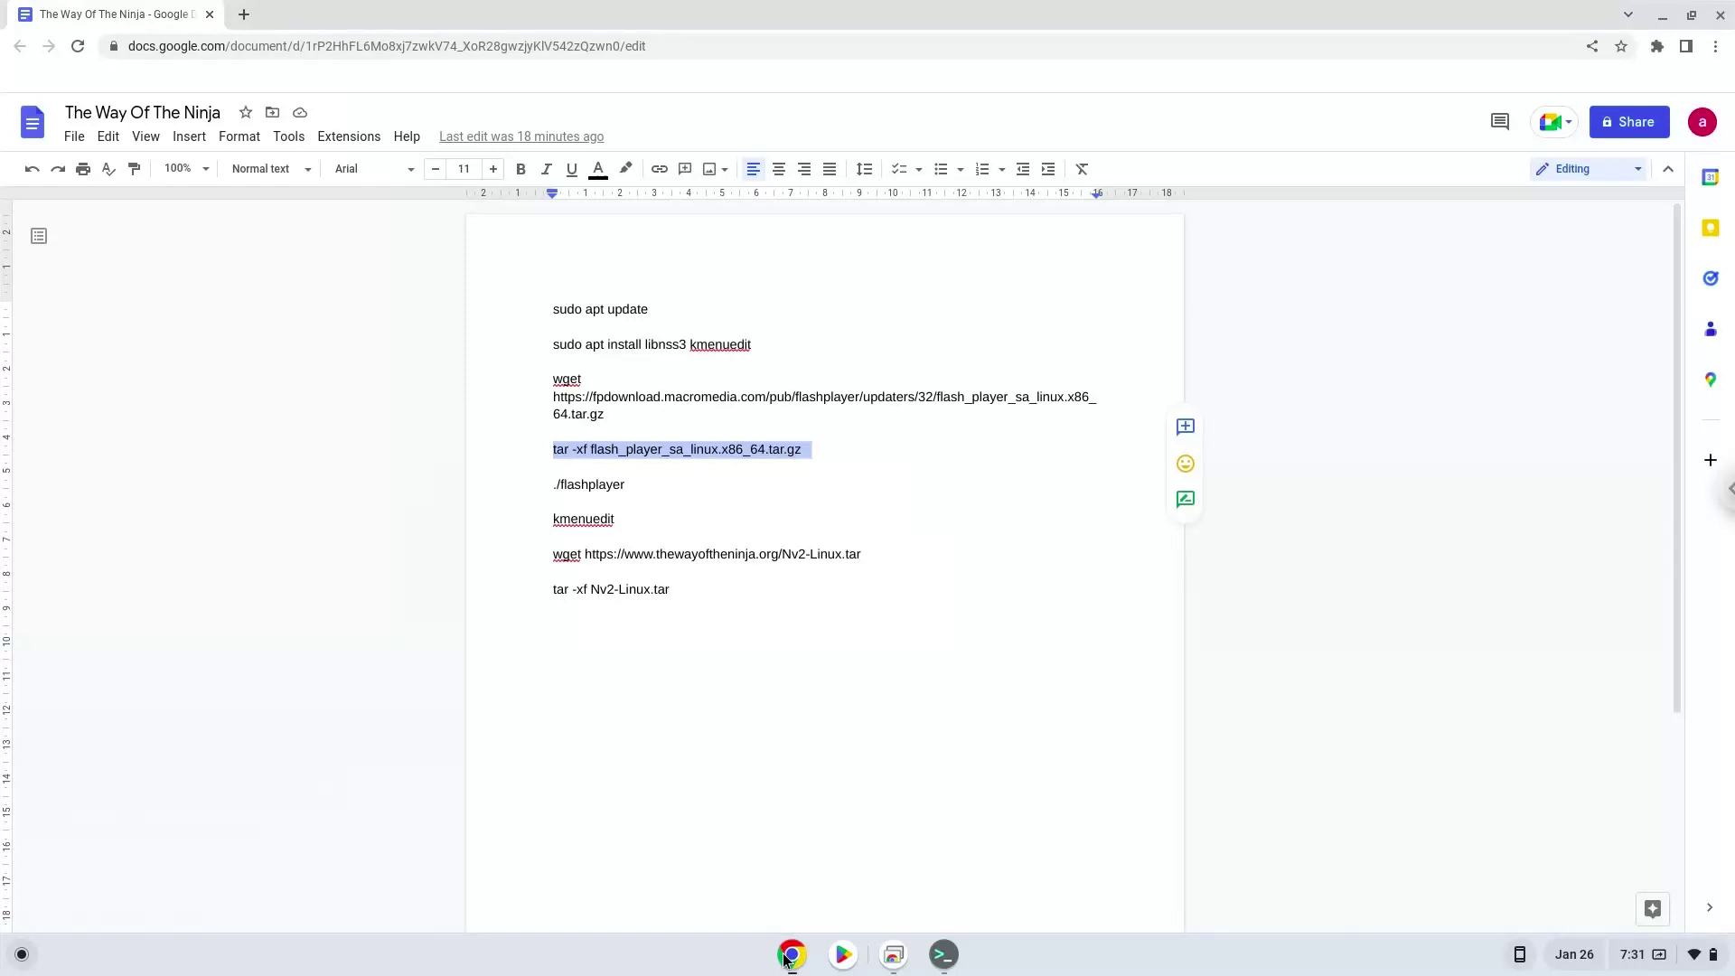
{"action": "triple_click", "coordinate": [581, 483]}
{"action": "right_click", "coordinate": [582, 484]}
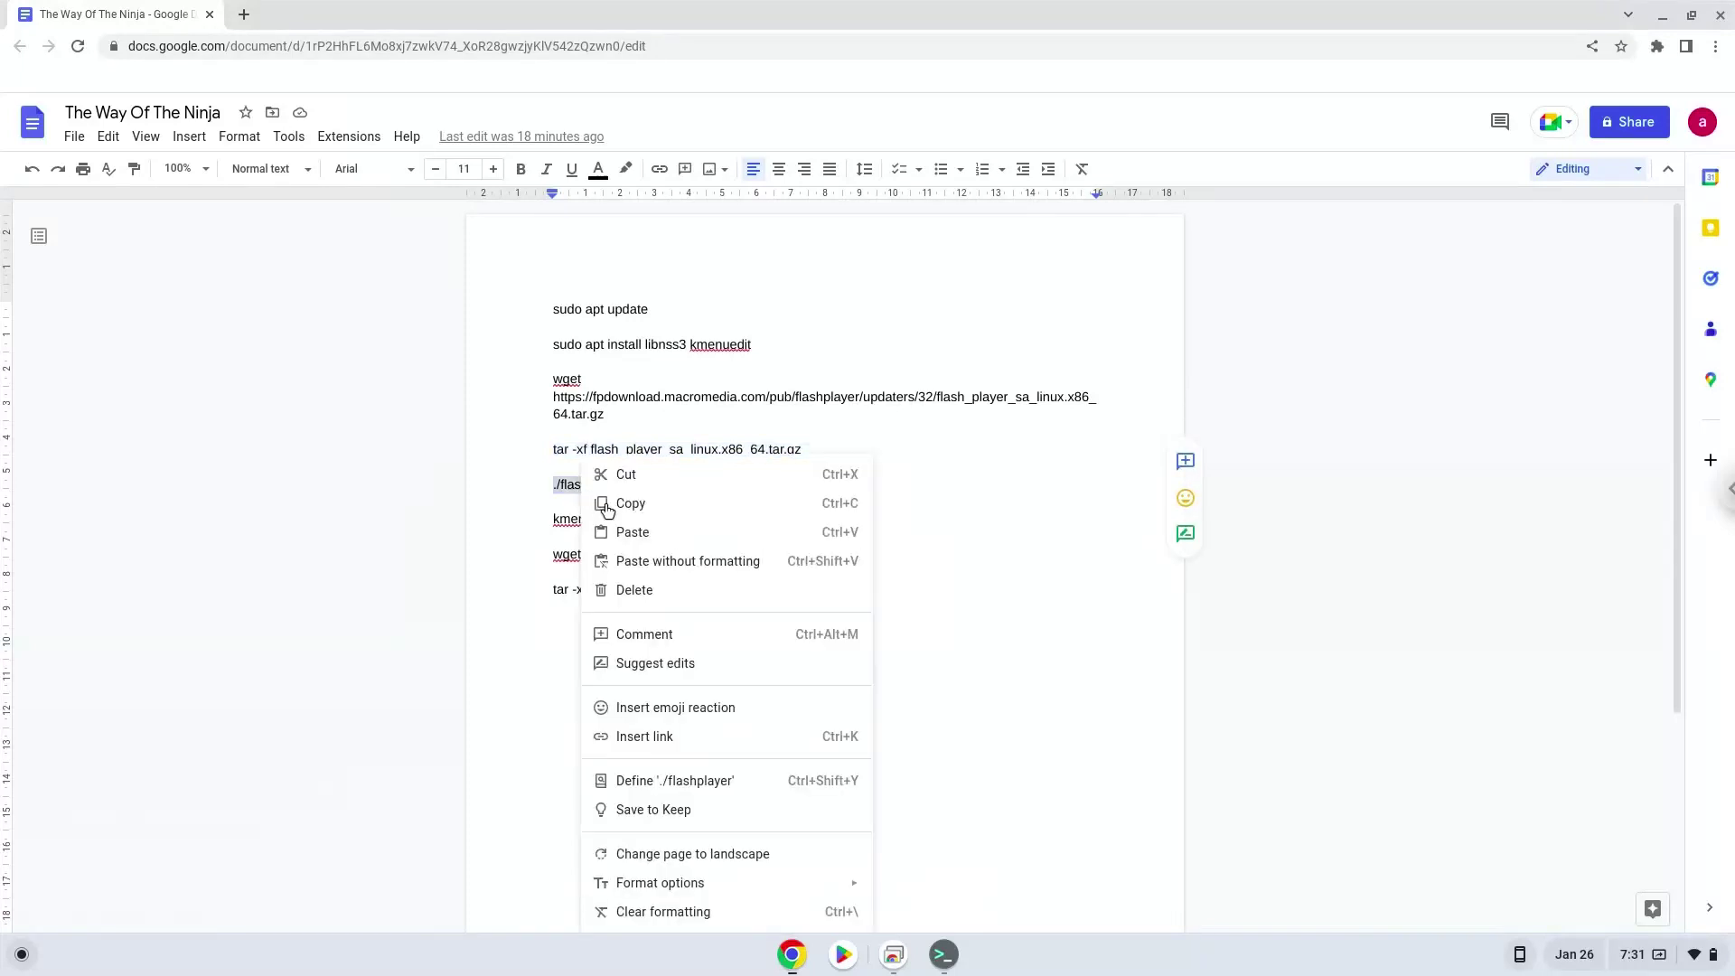
{"action": "left_click", "coordinate": [605, 503]}
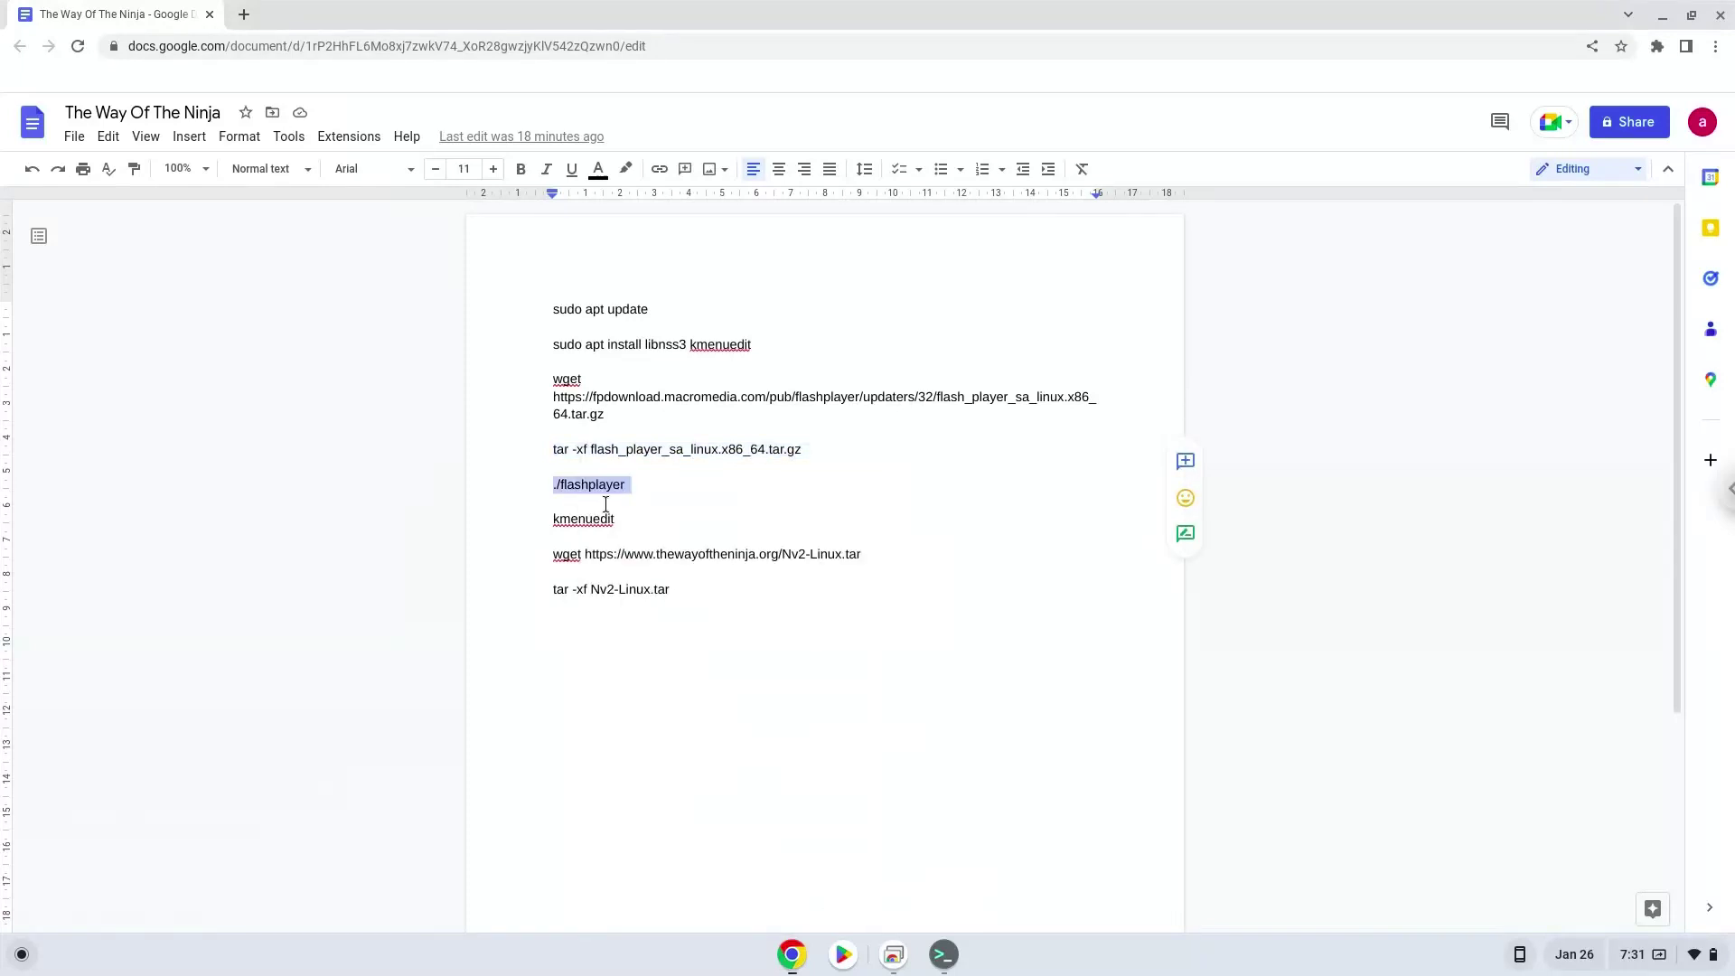
{"action": "left_click", "coordinate": [944, 954]}
{"action": "key", "text": "ctrl+shift+v"}
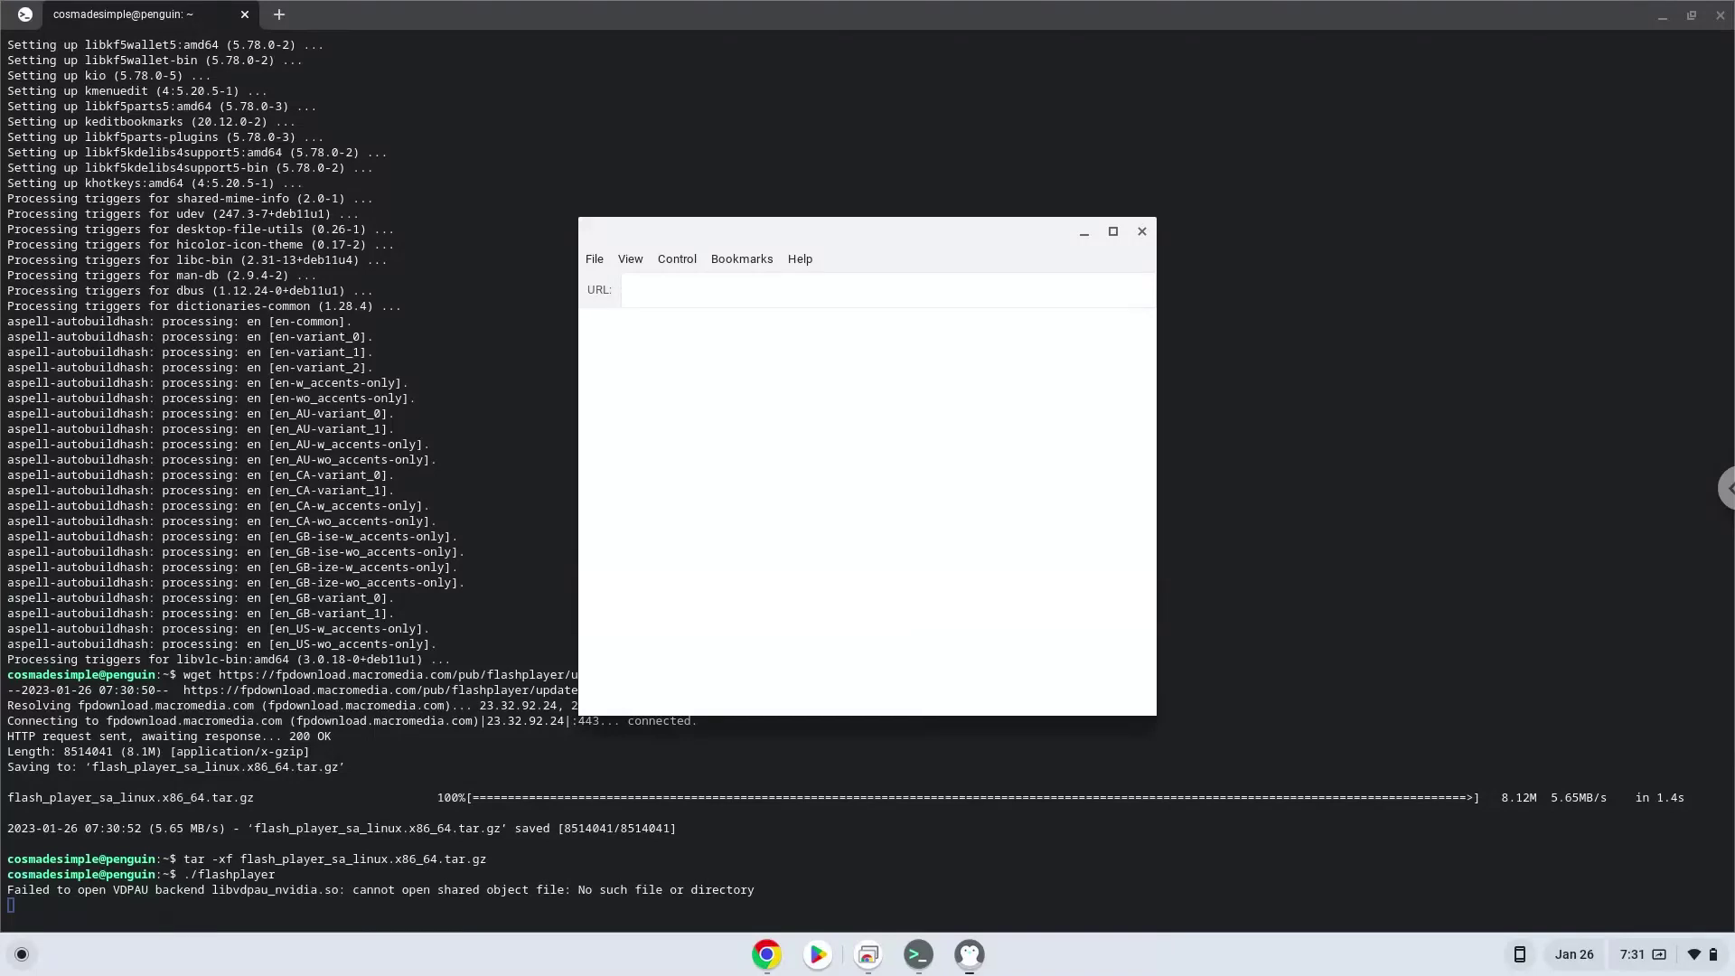
{"action": "left_click", "coordinate": [1143, 232]}
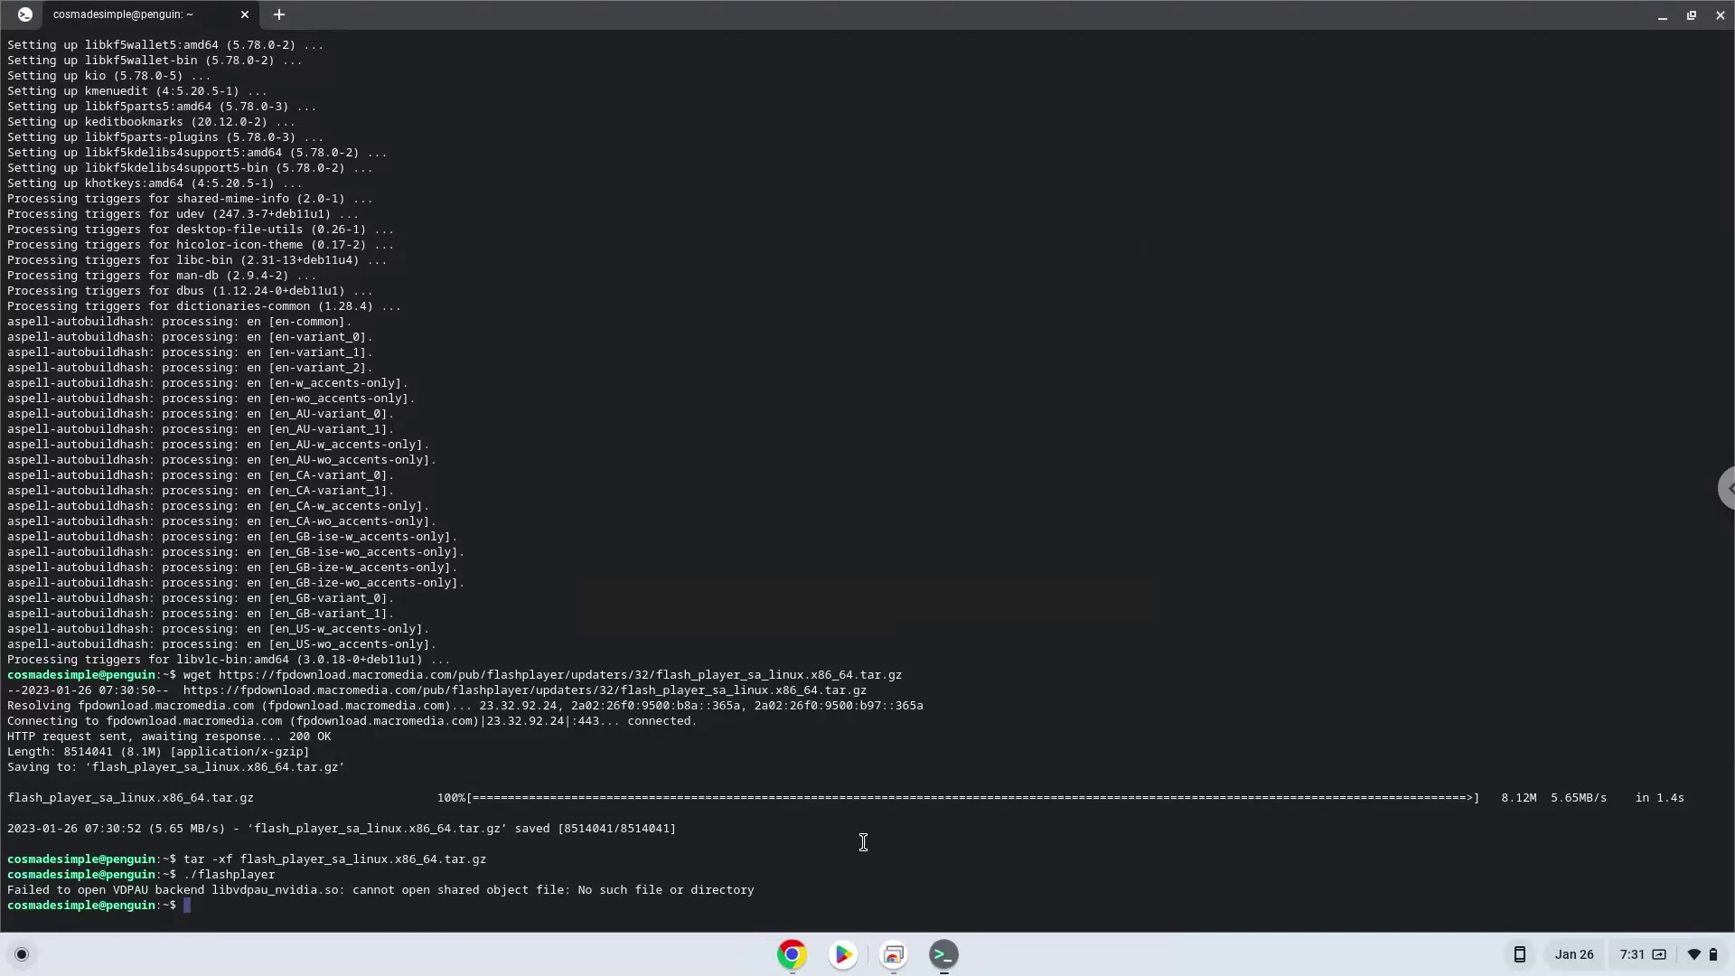
Step: Select the word 'kmenuedit' in the command notes and copy it
{"action": "left_click", "coordinate": [789, 956]}
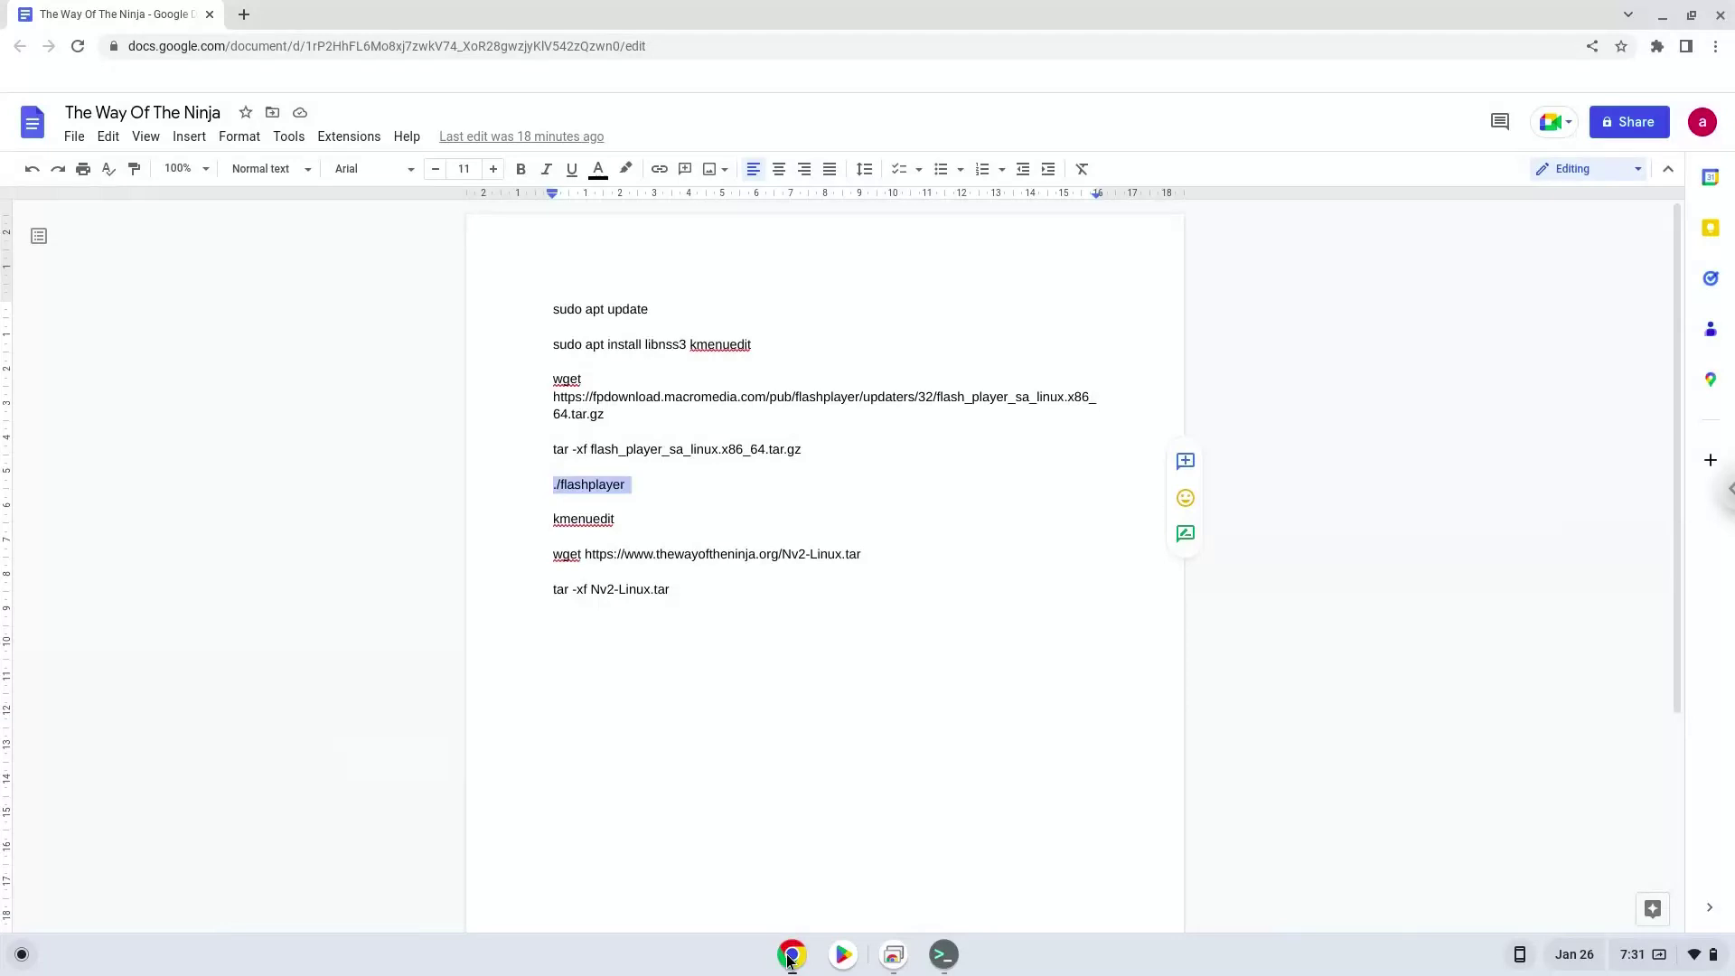
{"action": "double_click", "coordinate": [585, 518]}
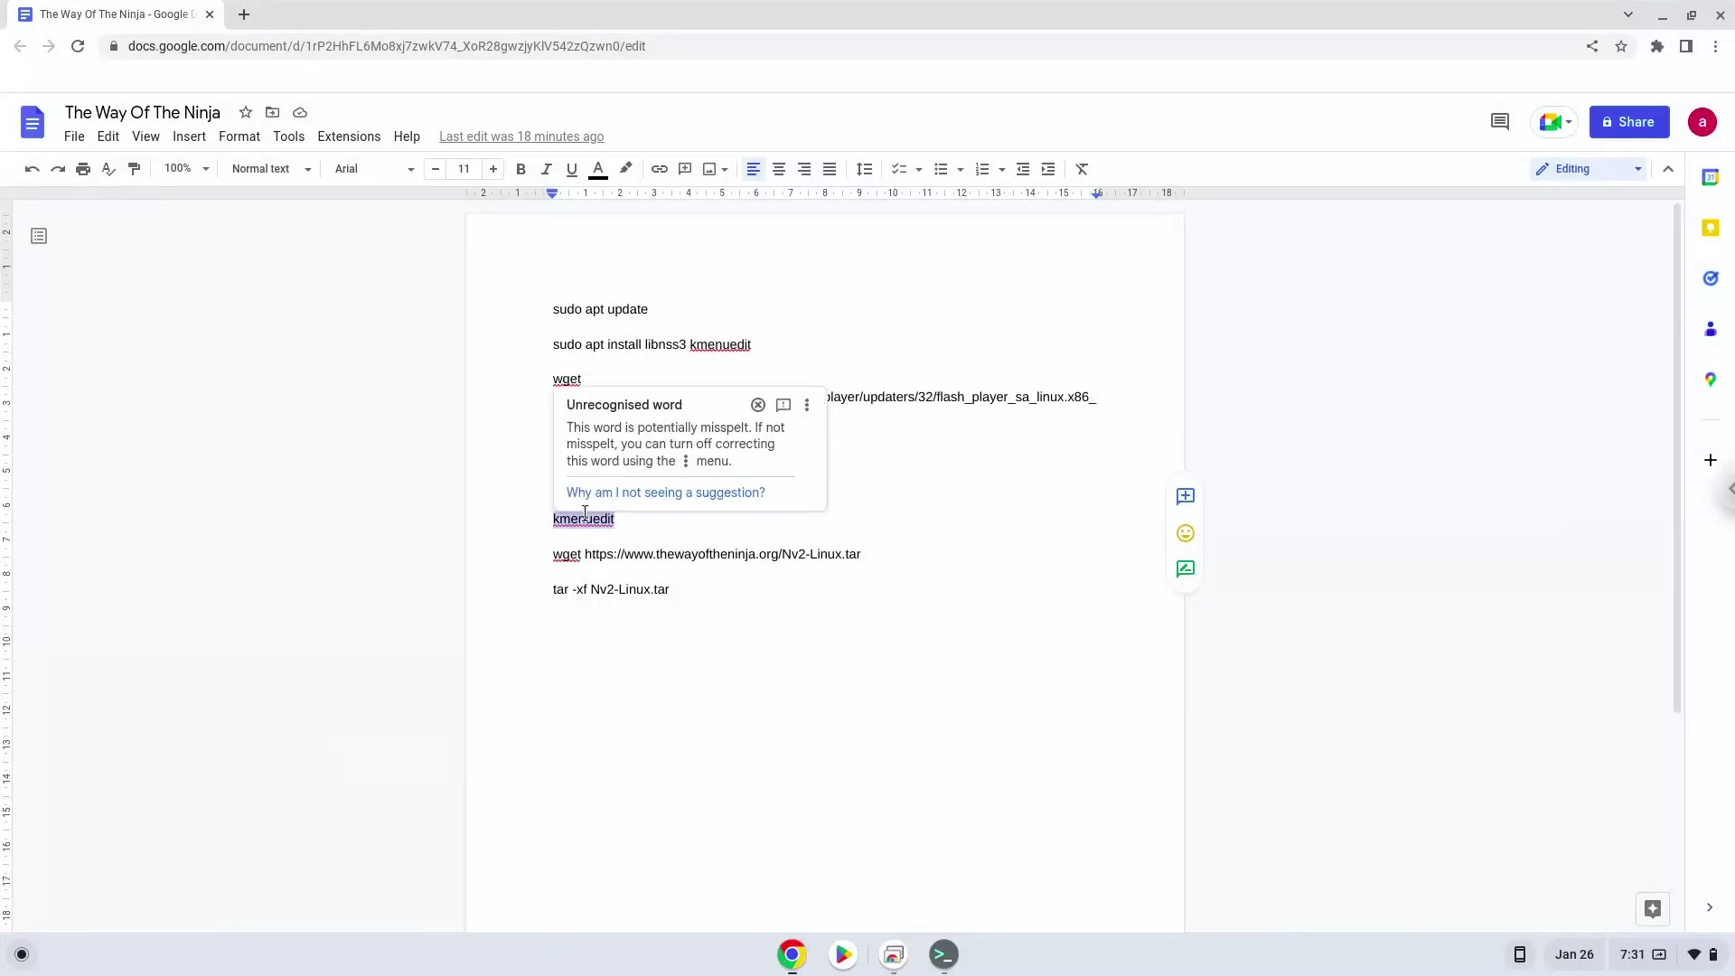
{"action": "right_click", "coordinate": [586, 519]}
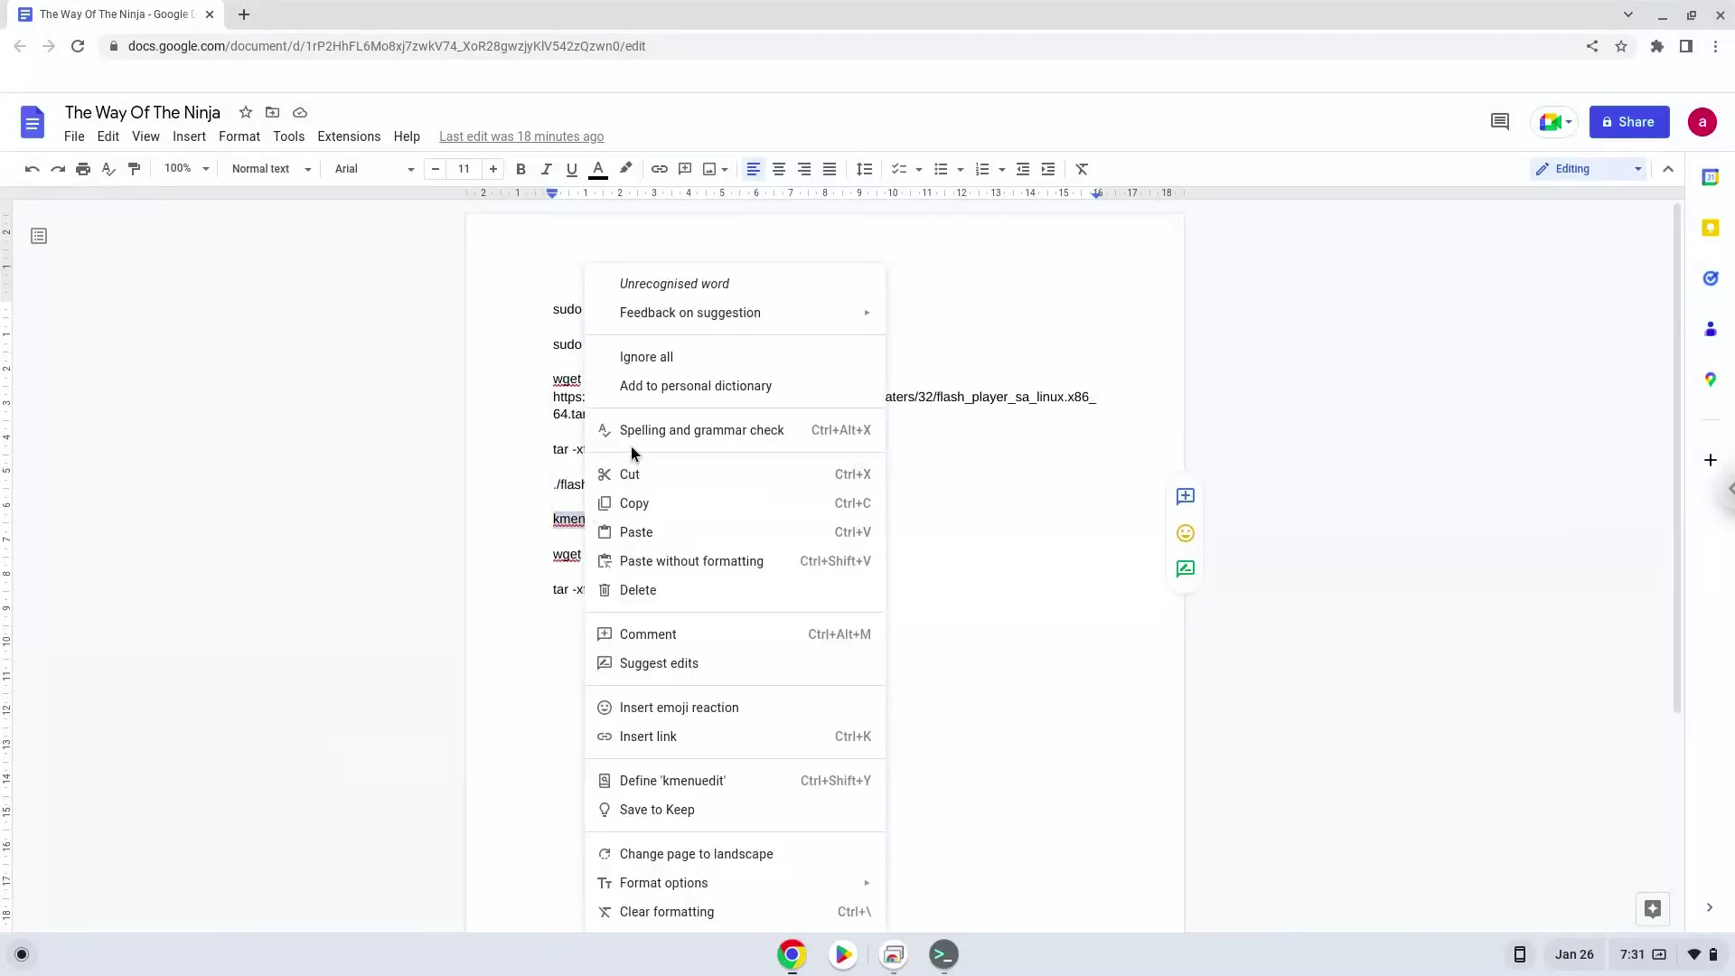
{"action": "left_click", "coordinate": [632, 506]}
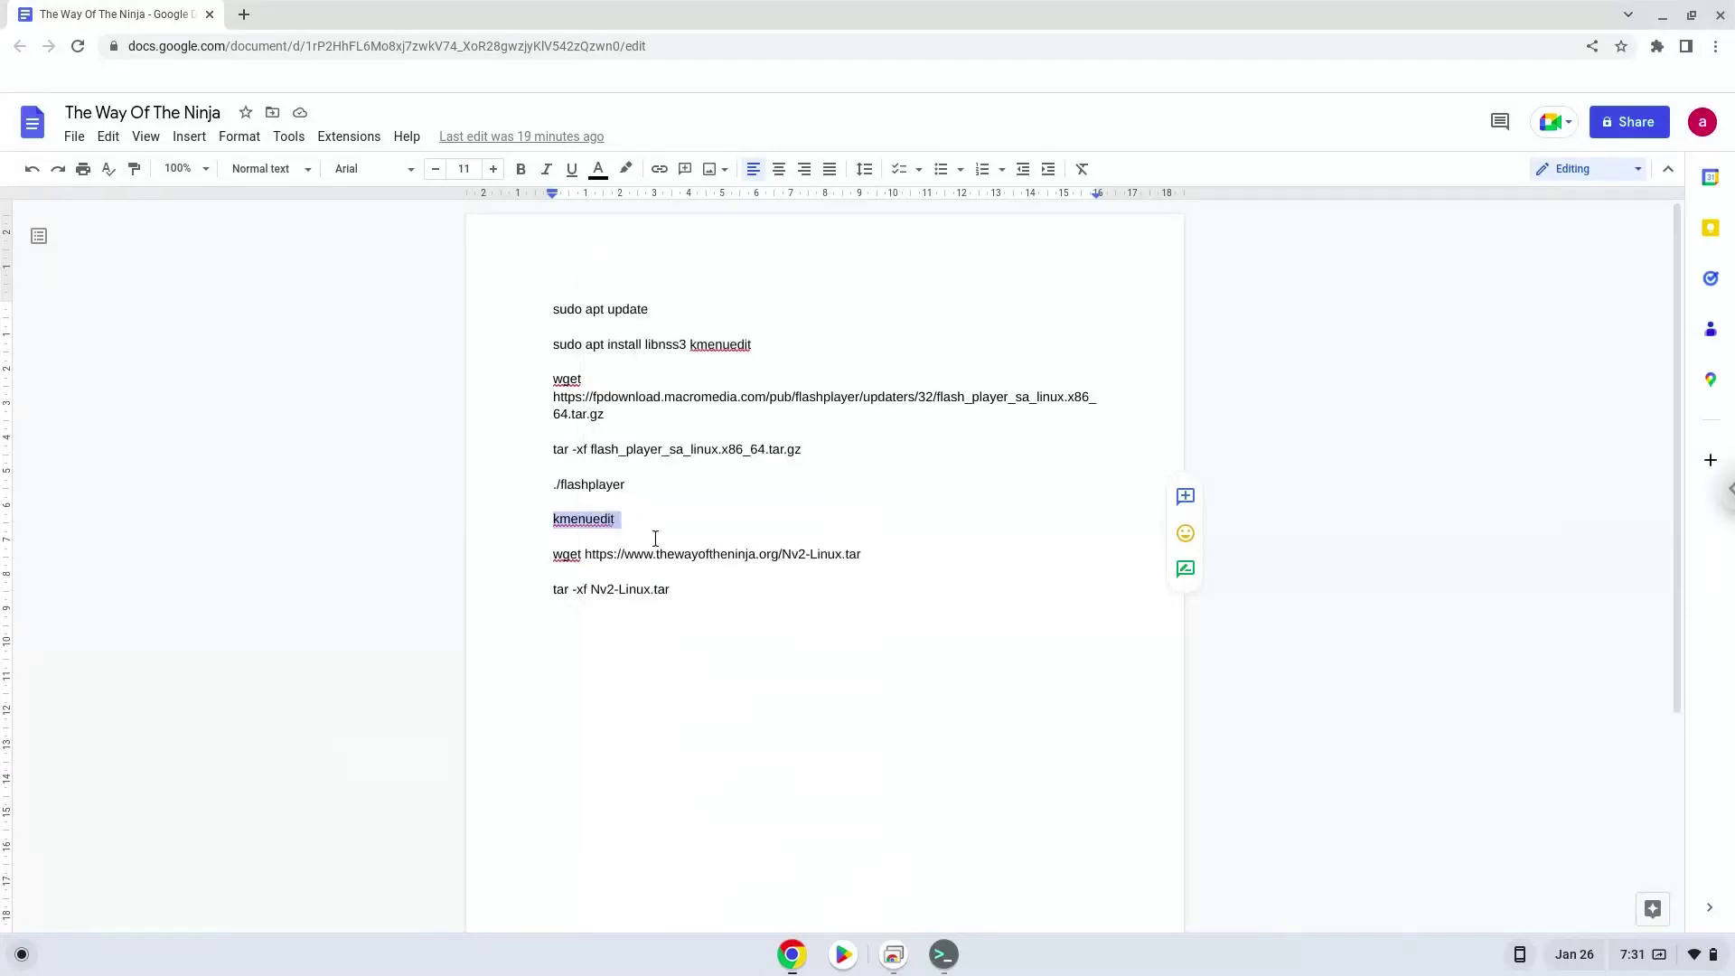
Step: Launch kmenuedit and create a new 'Adobe Flash Player' entry under Games
{"action": "left_click", "coordinate": [943, 955]}
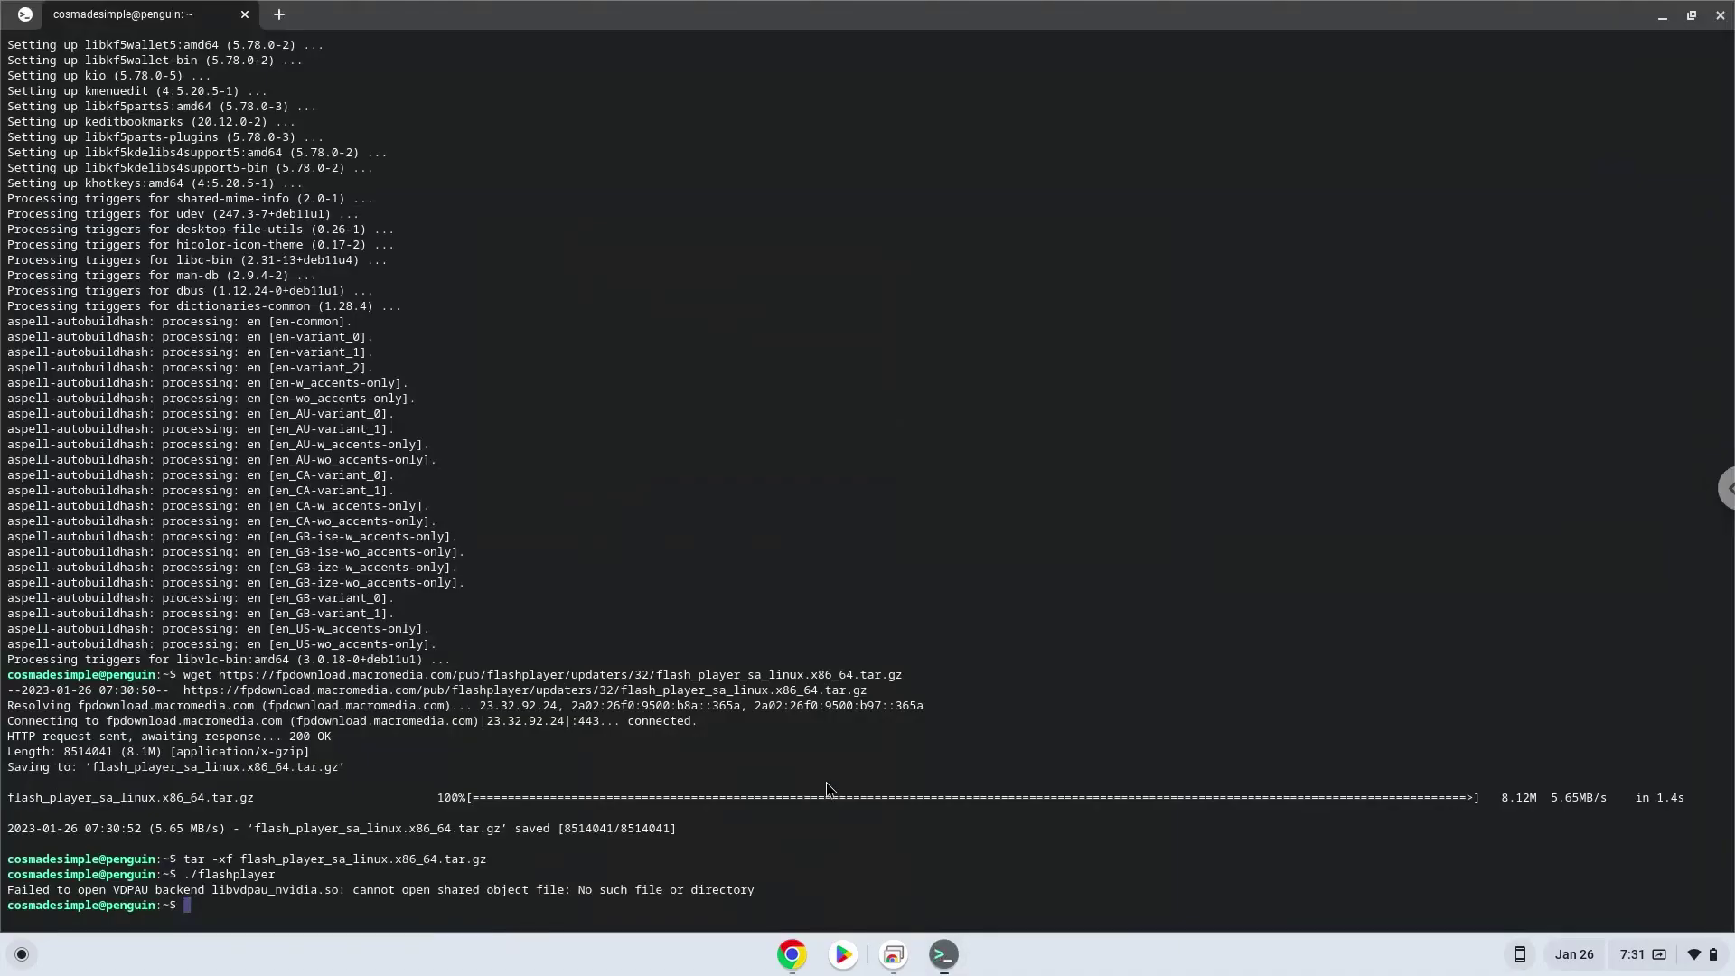
{"action": "right_click", "coordinate": [766, 677]}
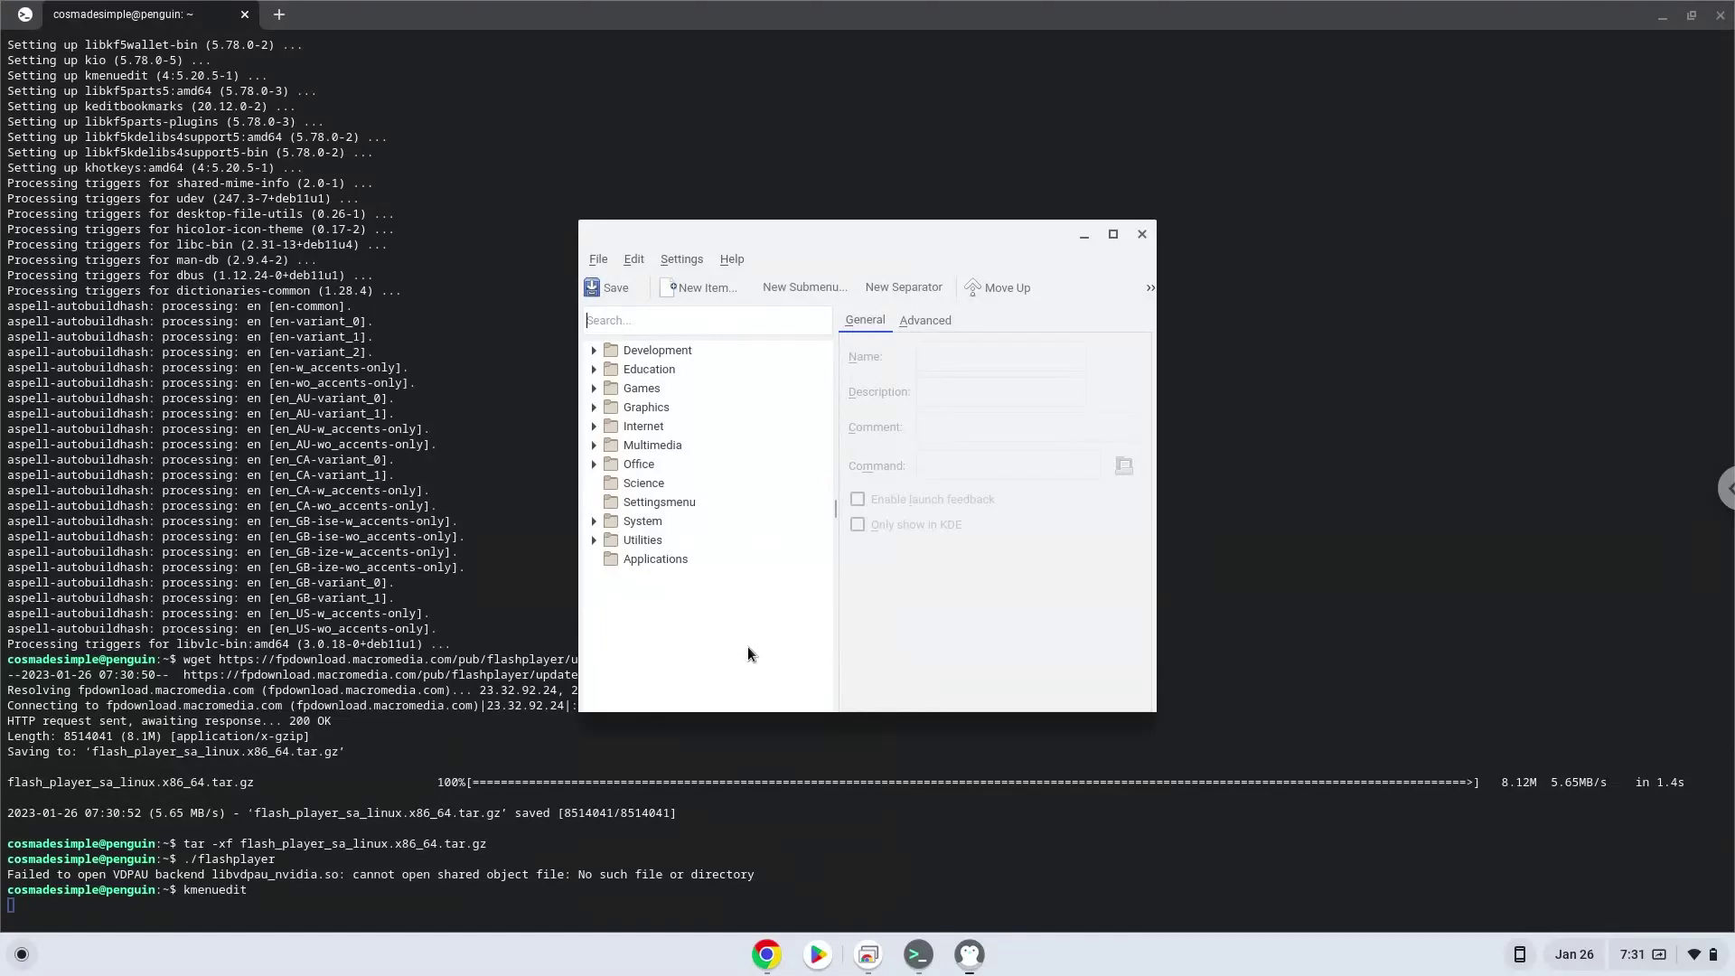
{"action": "left_click", "coordinate": [640, 392]}
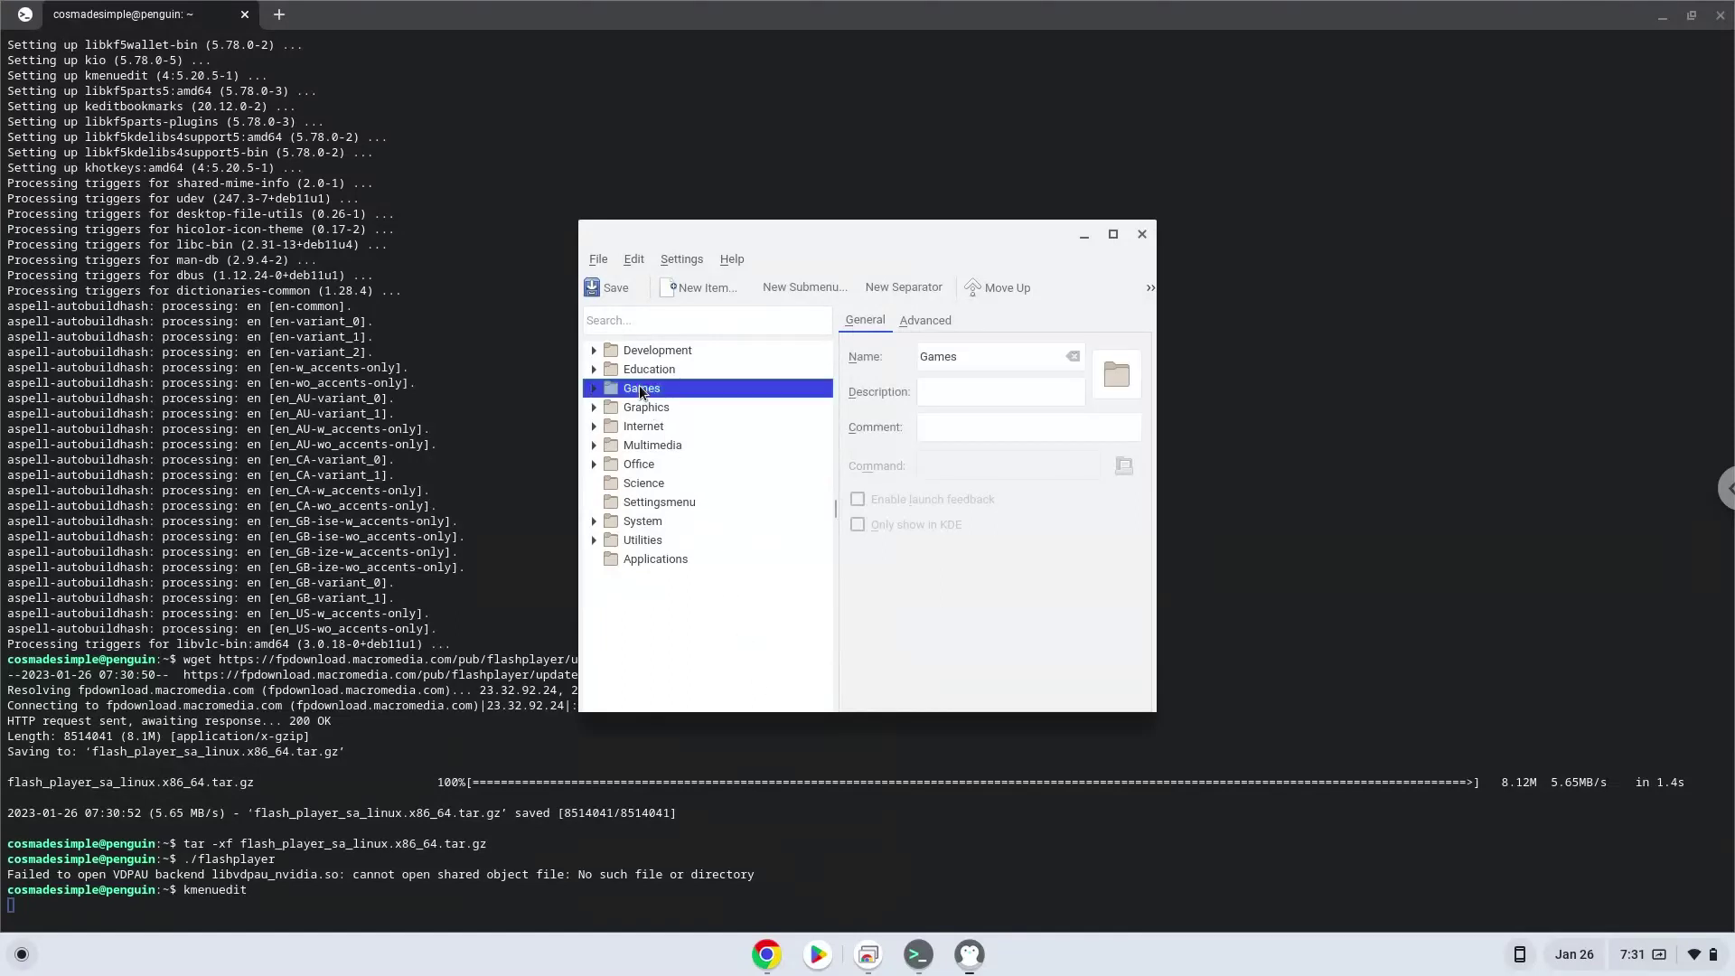
{"action": "left_click", "coordinate": [682, 287]}
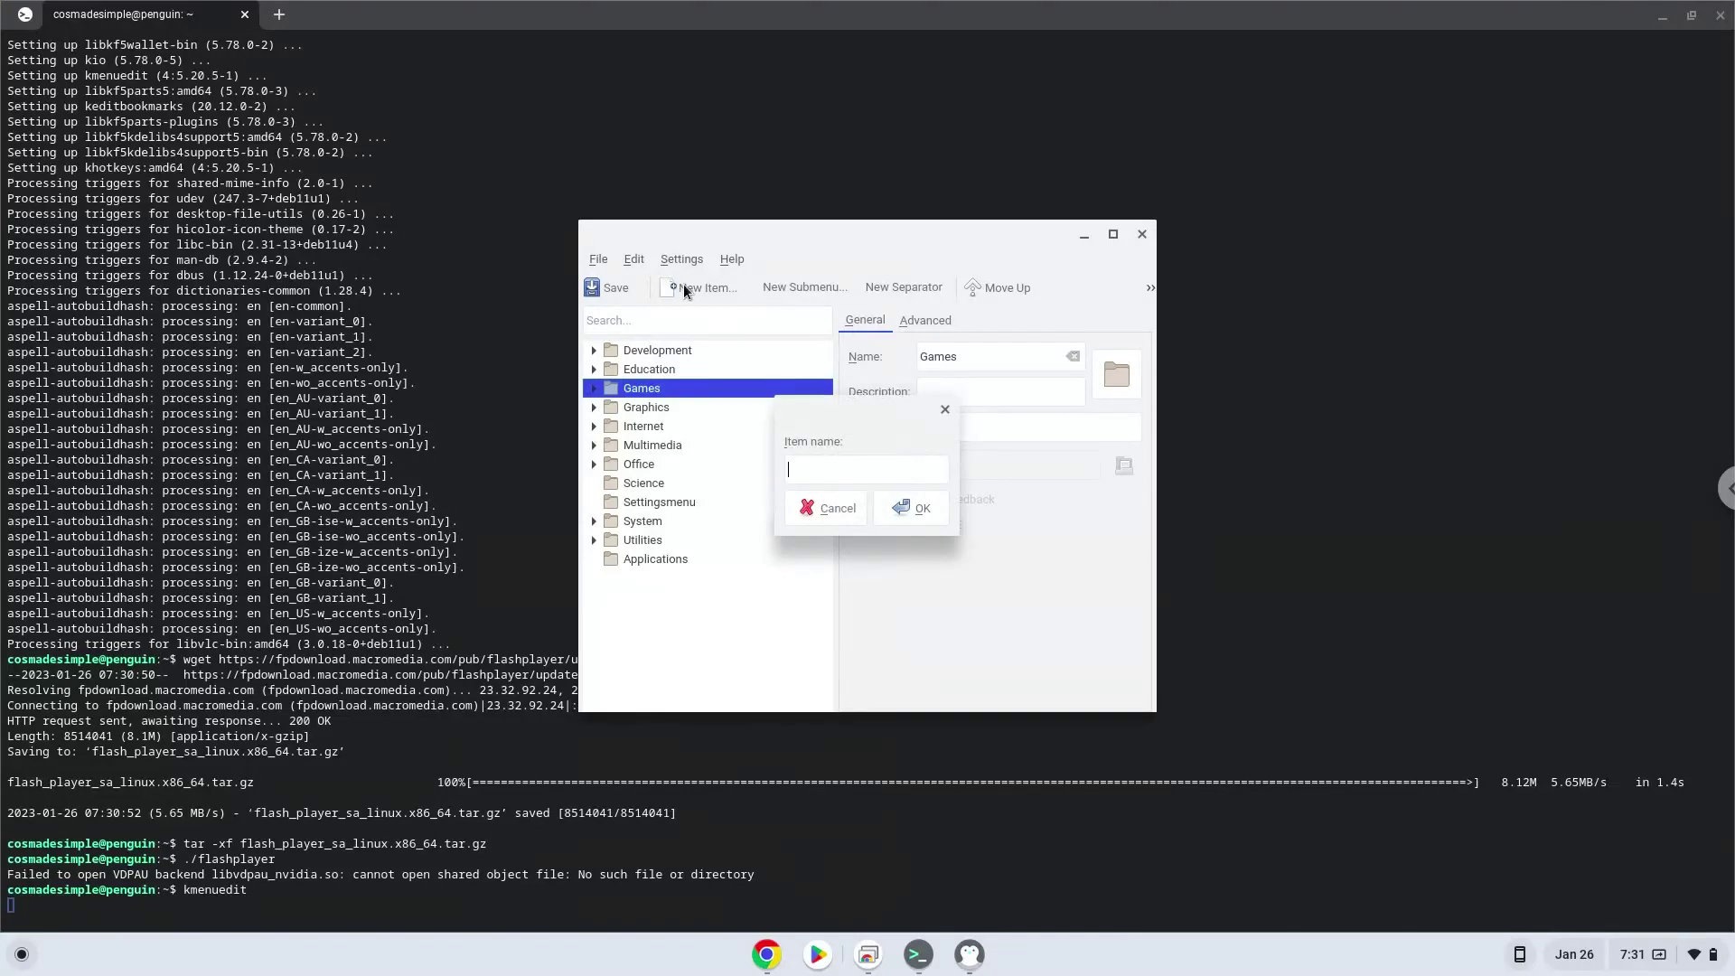
{"action": "type", "text": "Adobe Flash Player"}
{"action": "left_click", "coordinate": [885, 501]}
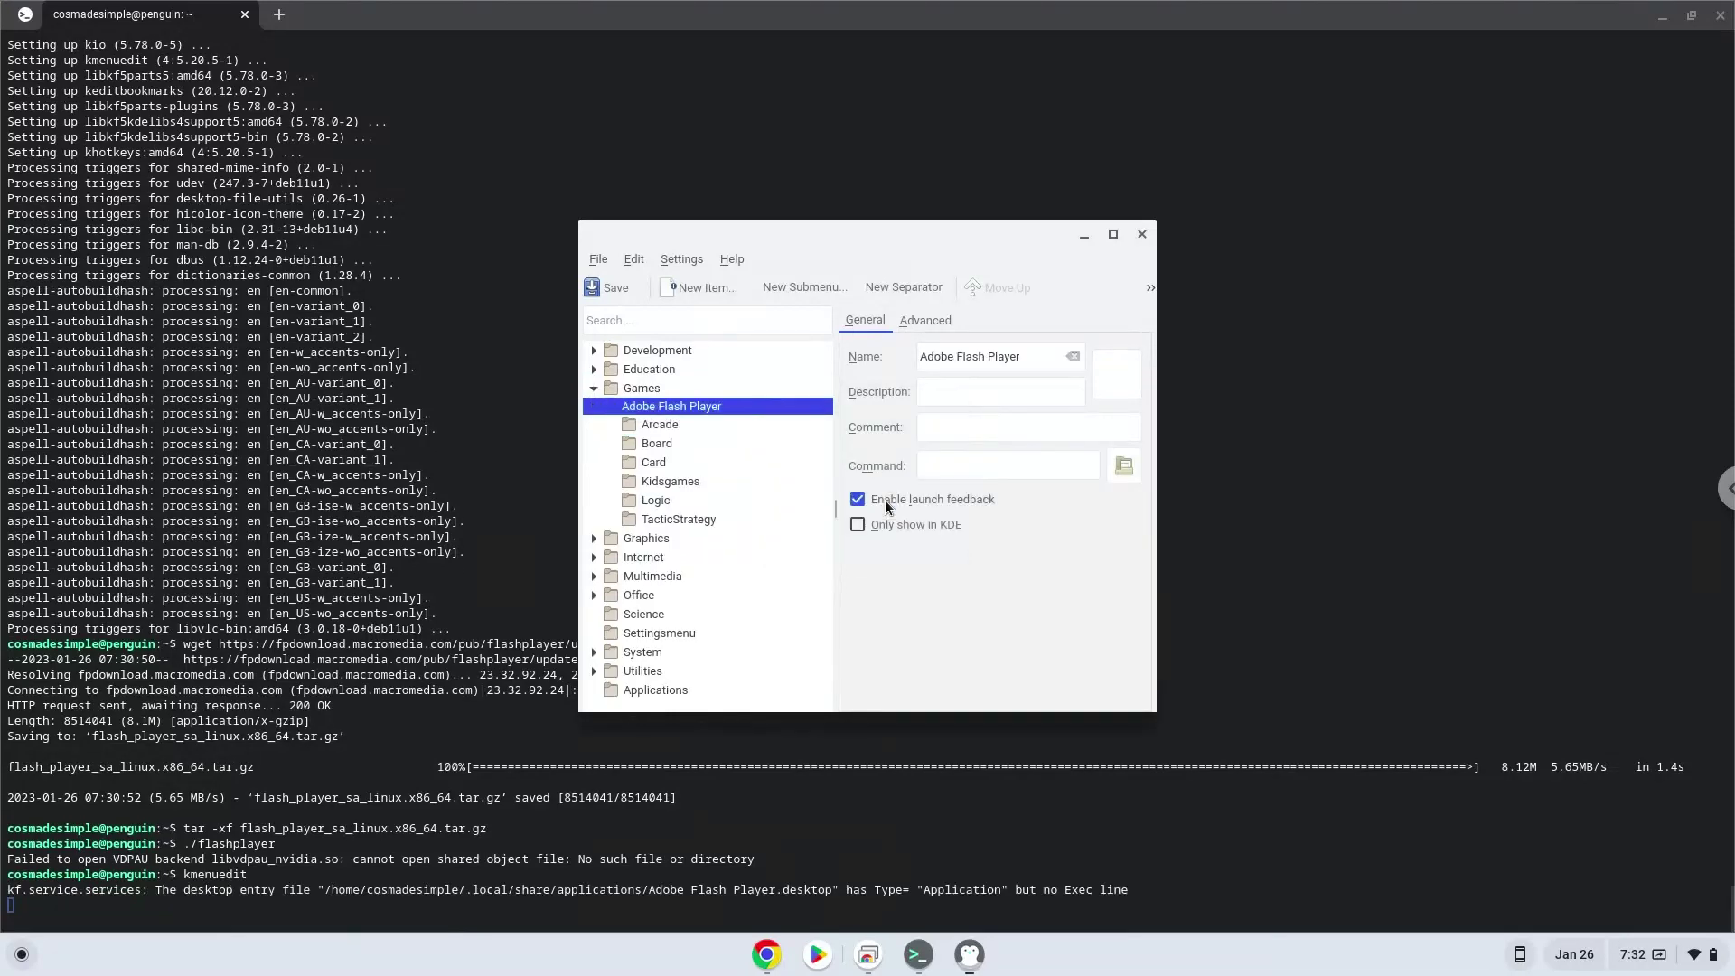
Step: Set the entry's command to the extracted flashplayer file, save, and close the editor
{"action": "left_click", "coordinate": [1124, 467]}
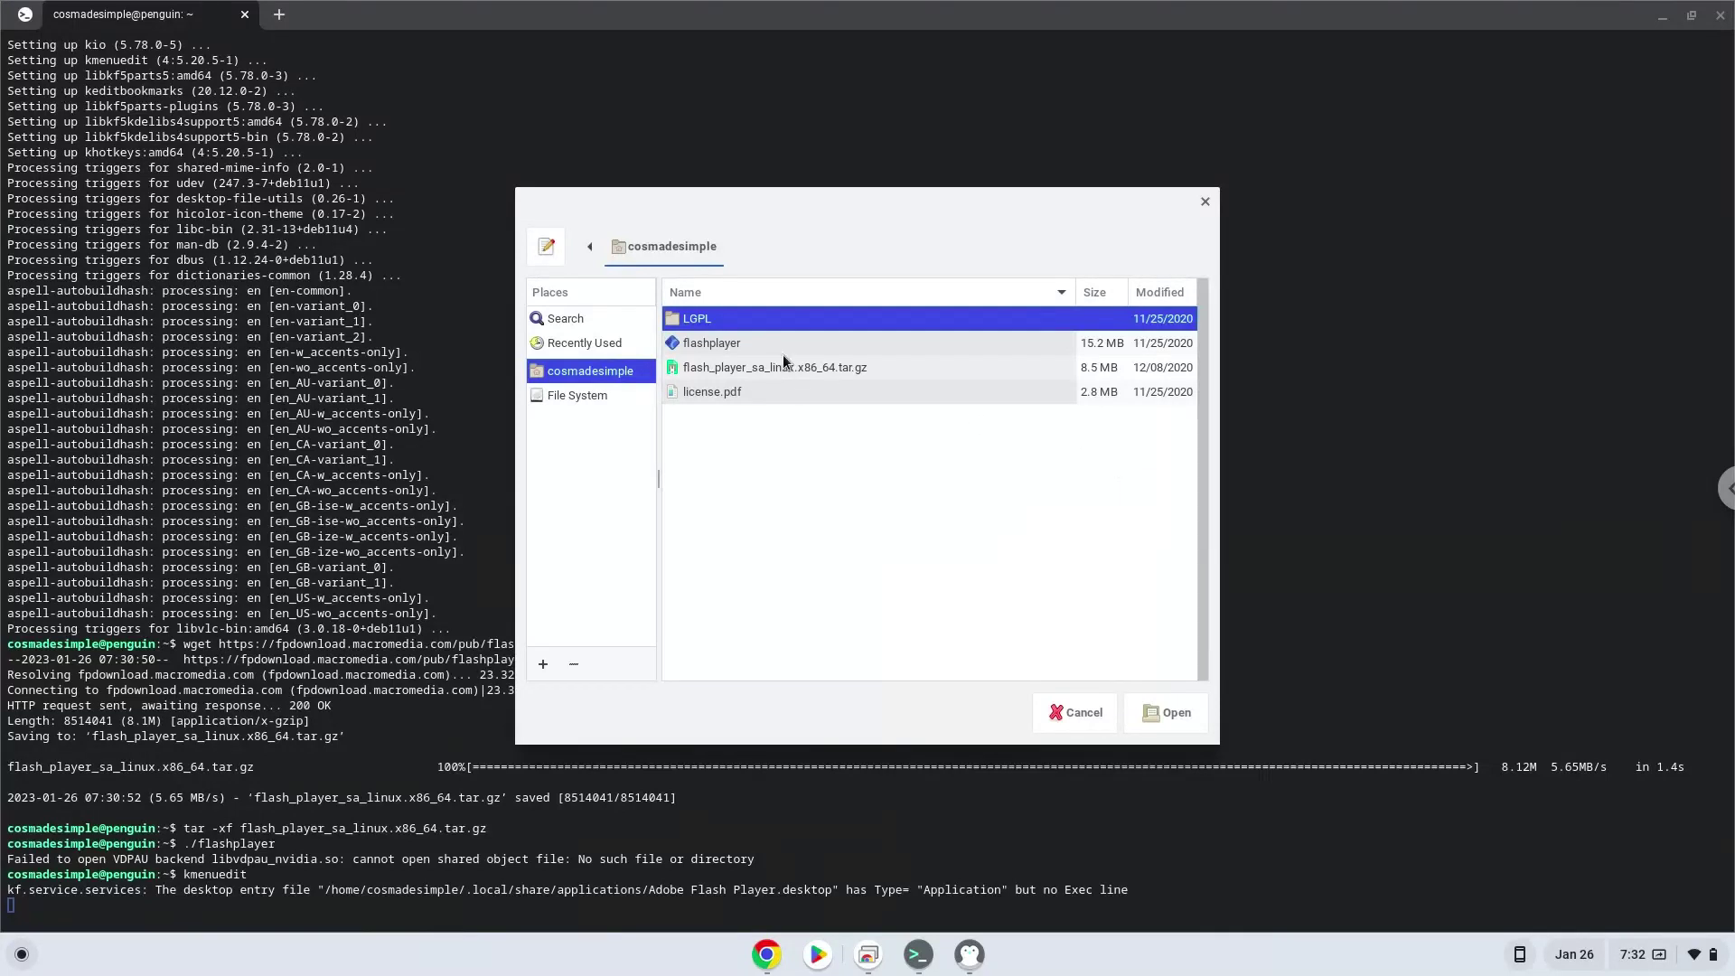
{"action": "double_click", "coordinate": [726, 341]}
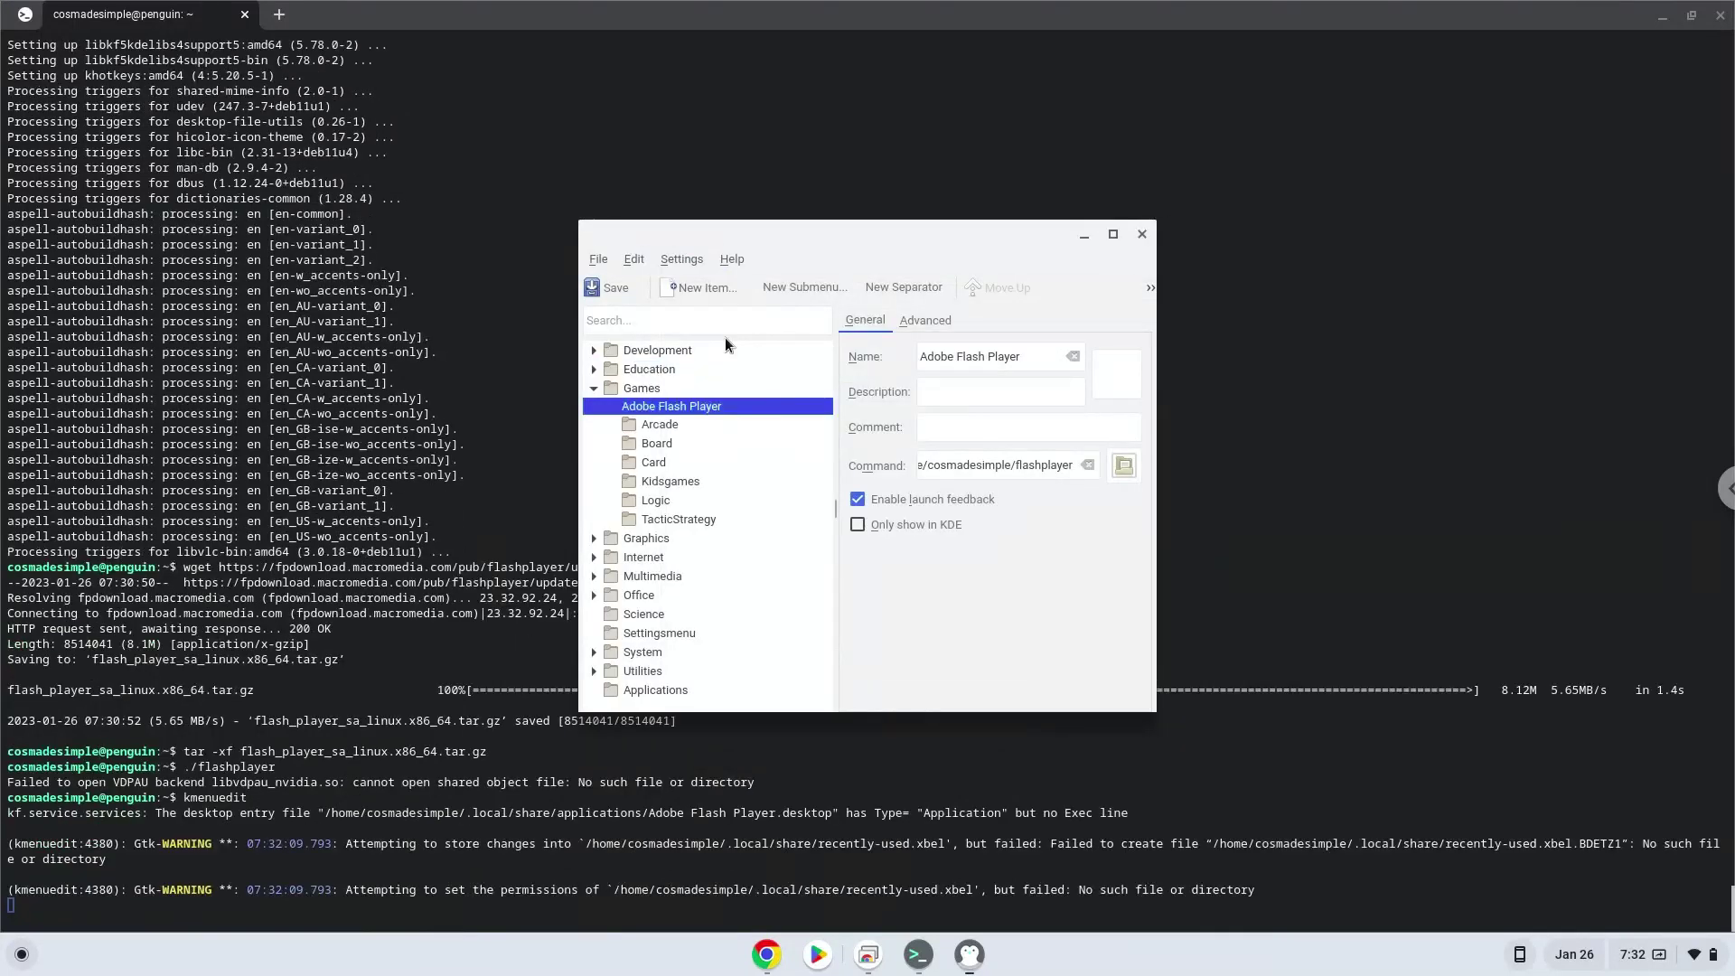
{"action": "left_click", "coordinate": [615, 290]}
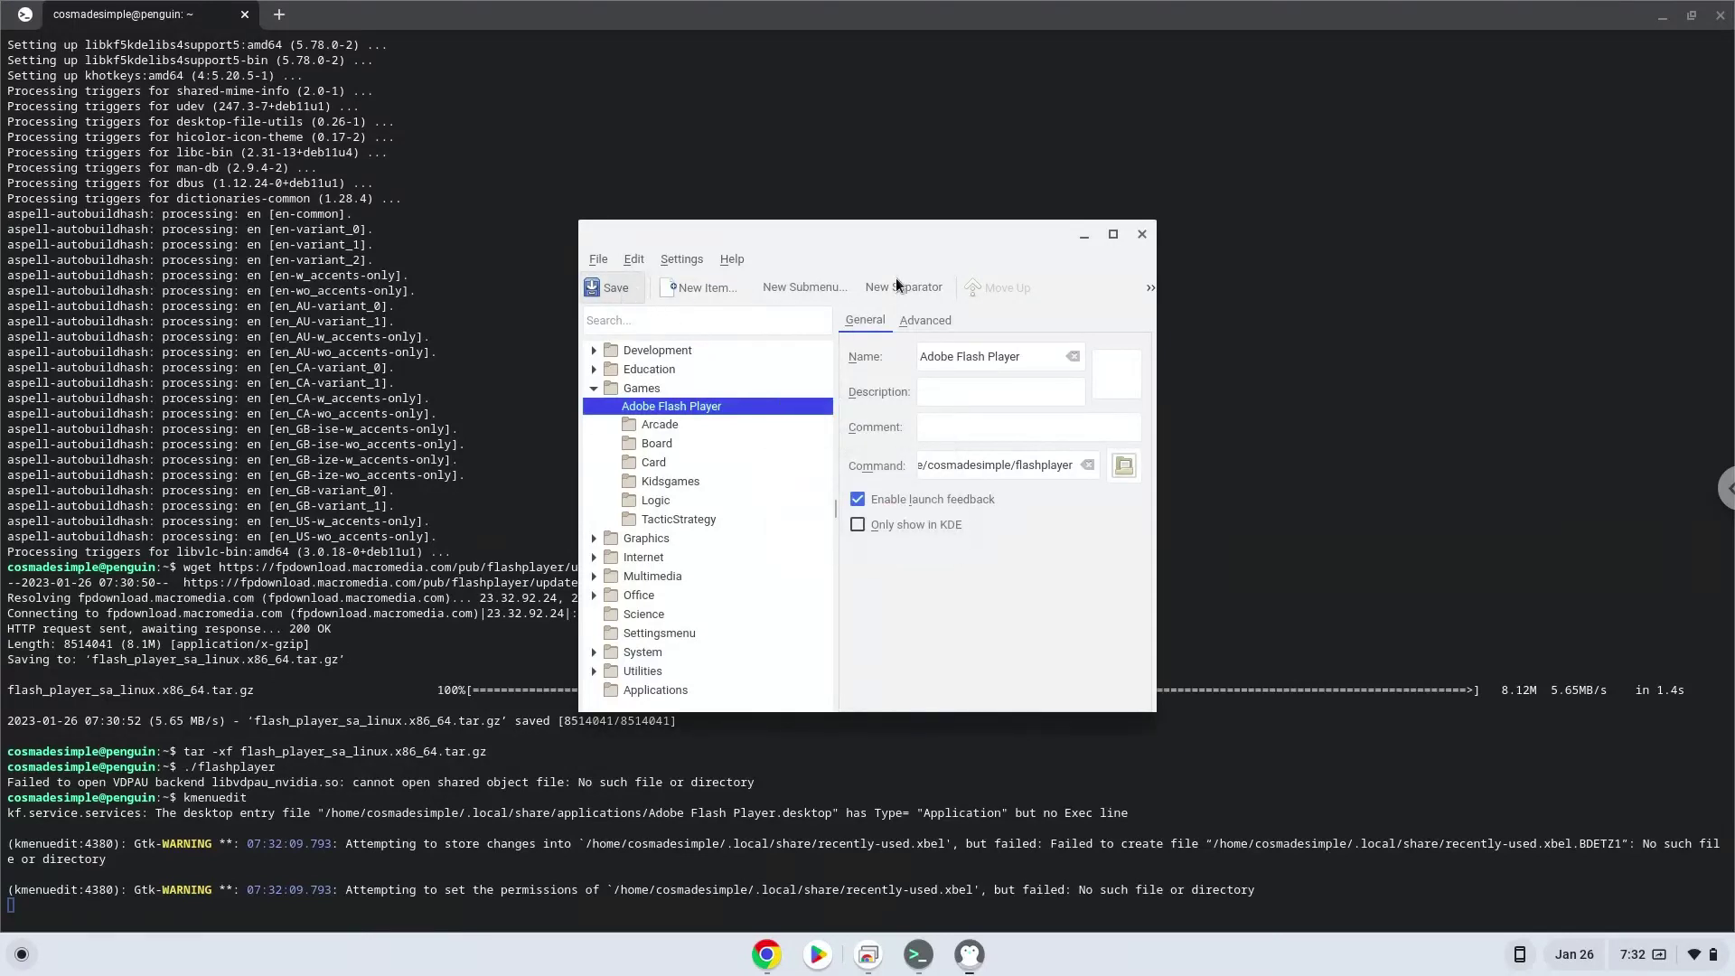
{"action": "left_click", "coordinate": [1143, 235]}
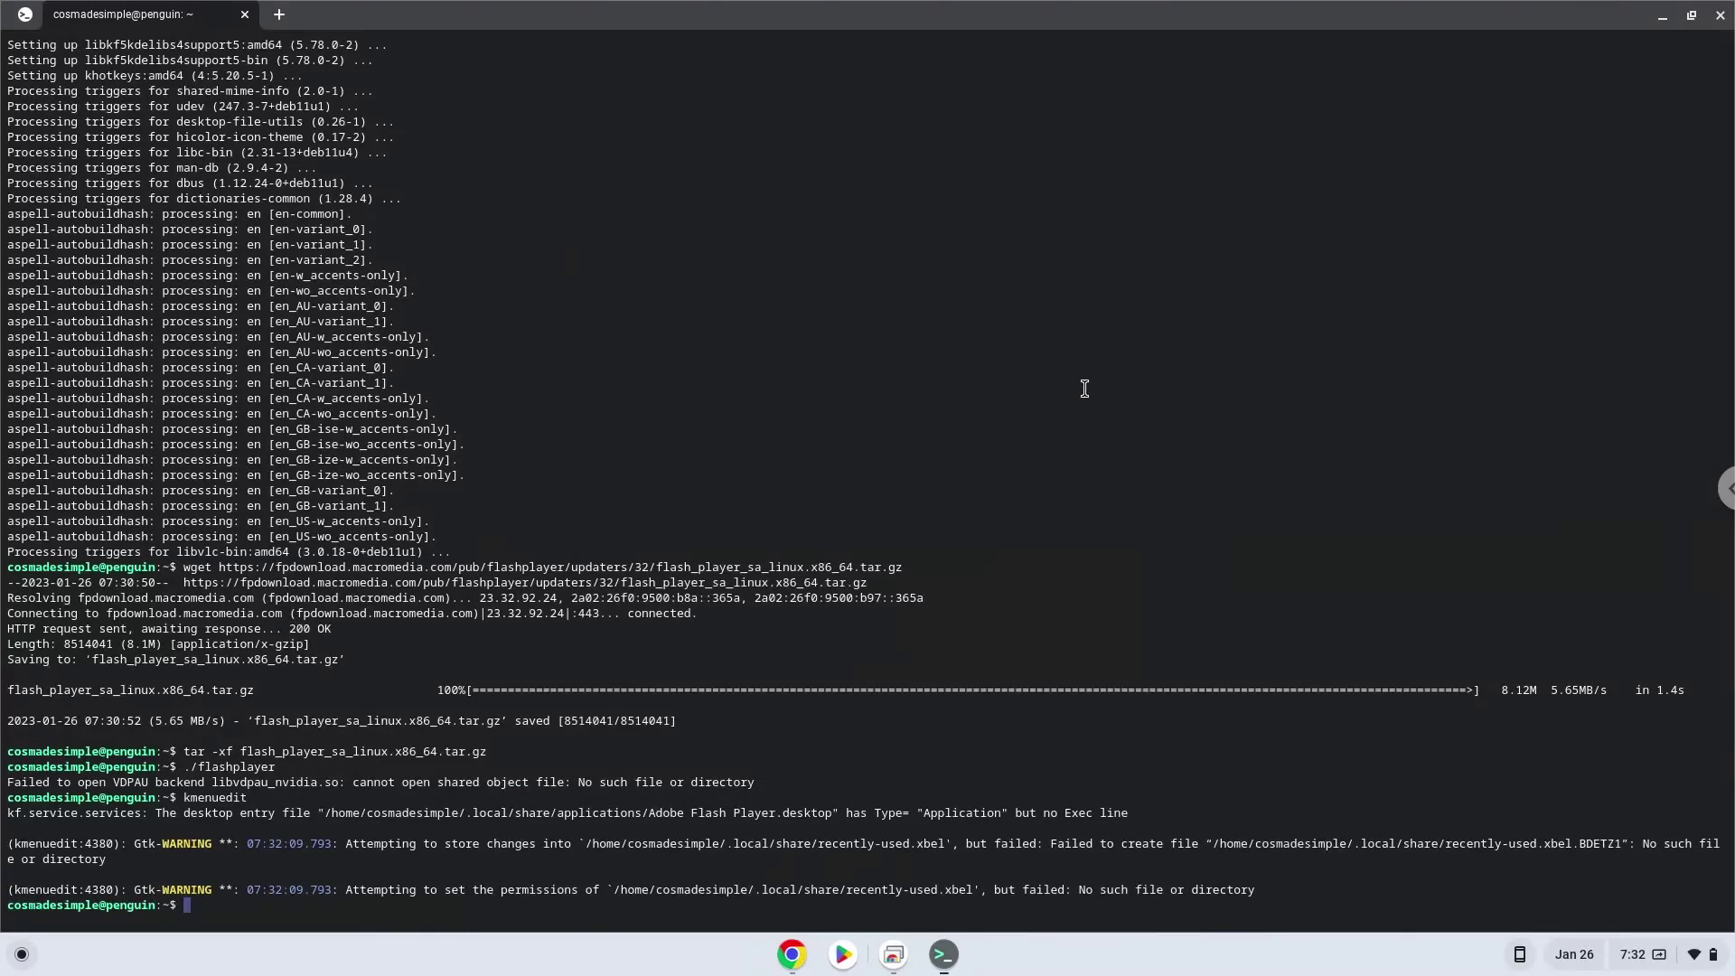
Step: Download Nv2-Linux.tar from thewayoftheninja.org by running the wget command copied from the doc
{"action": "left_click", "coordinate": [791, 955]}
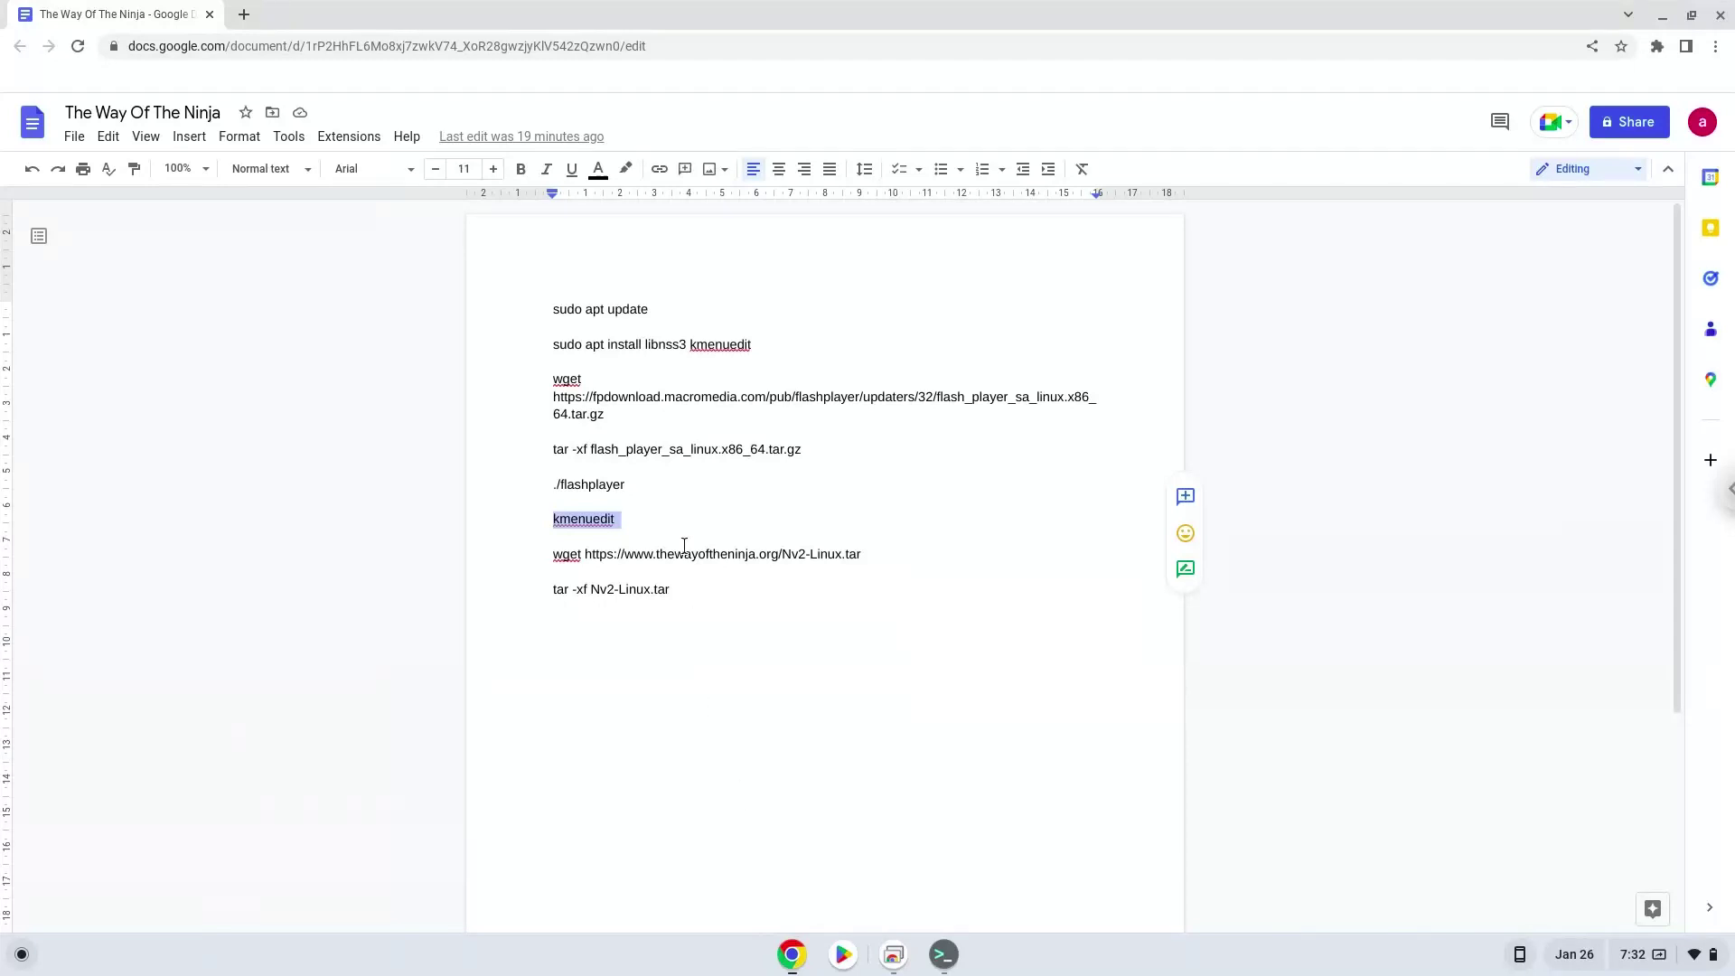
{"action": "triple_click", "coordinate": [683, 552]}
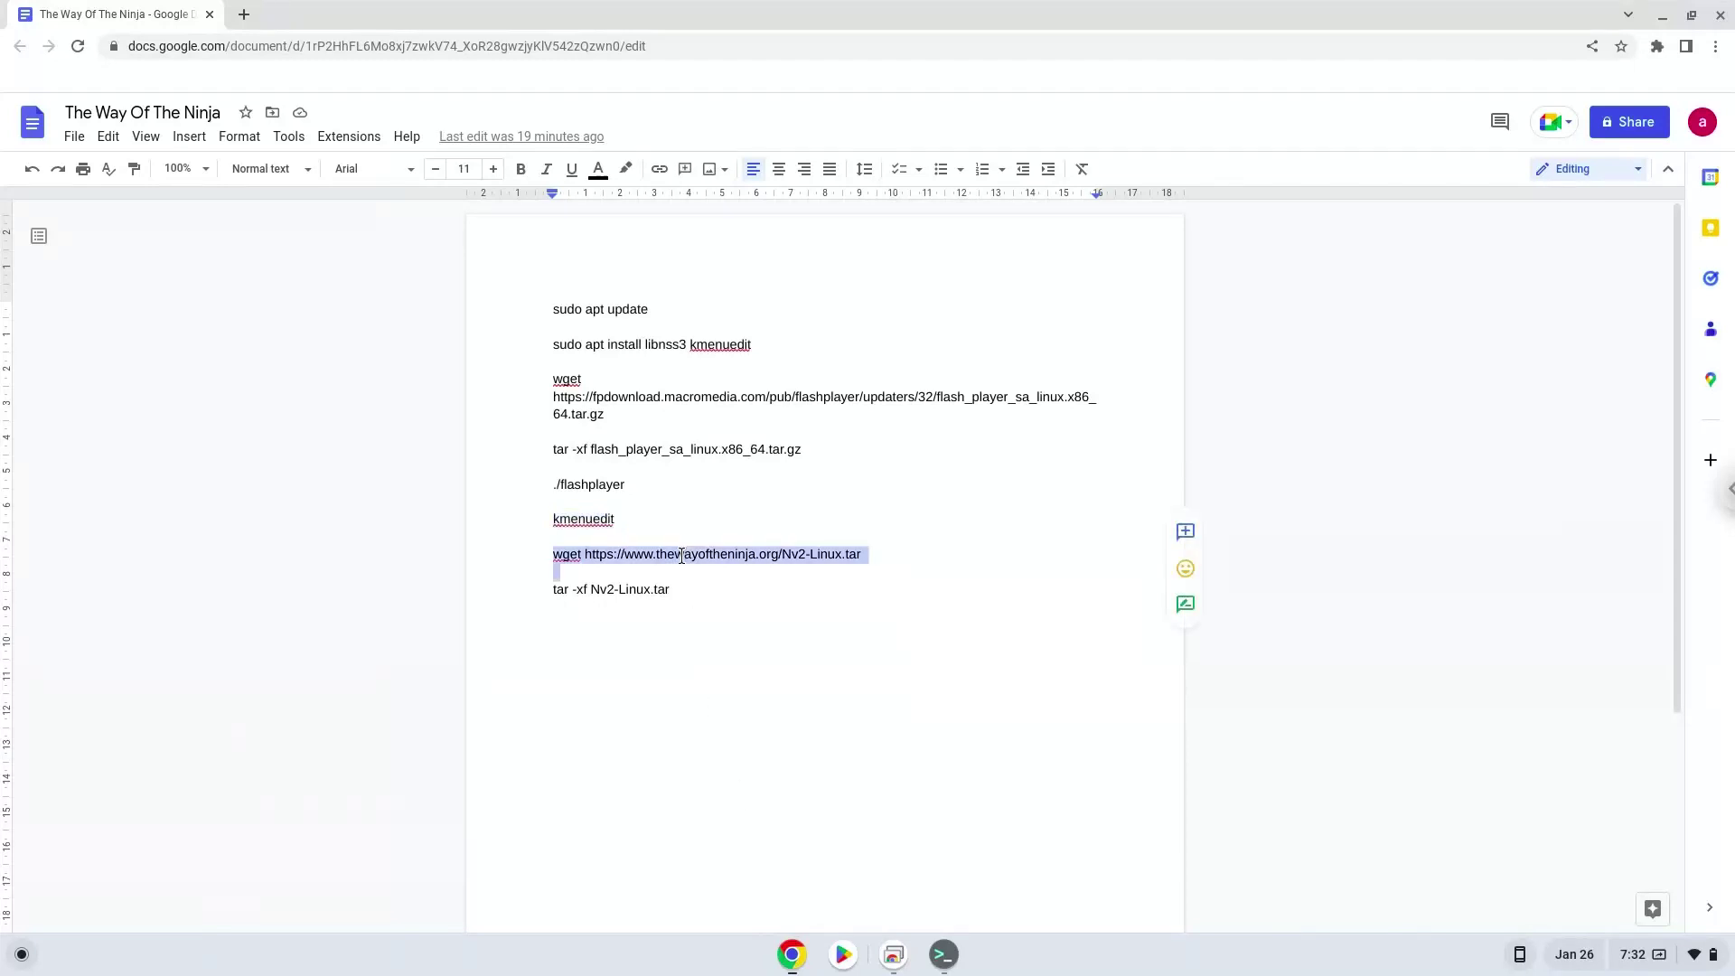
{"action": "right_click", "coordinate": [680, 555]}
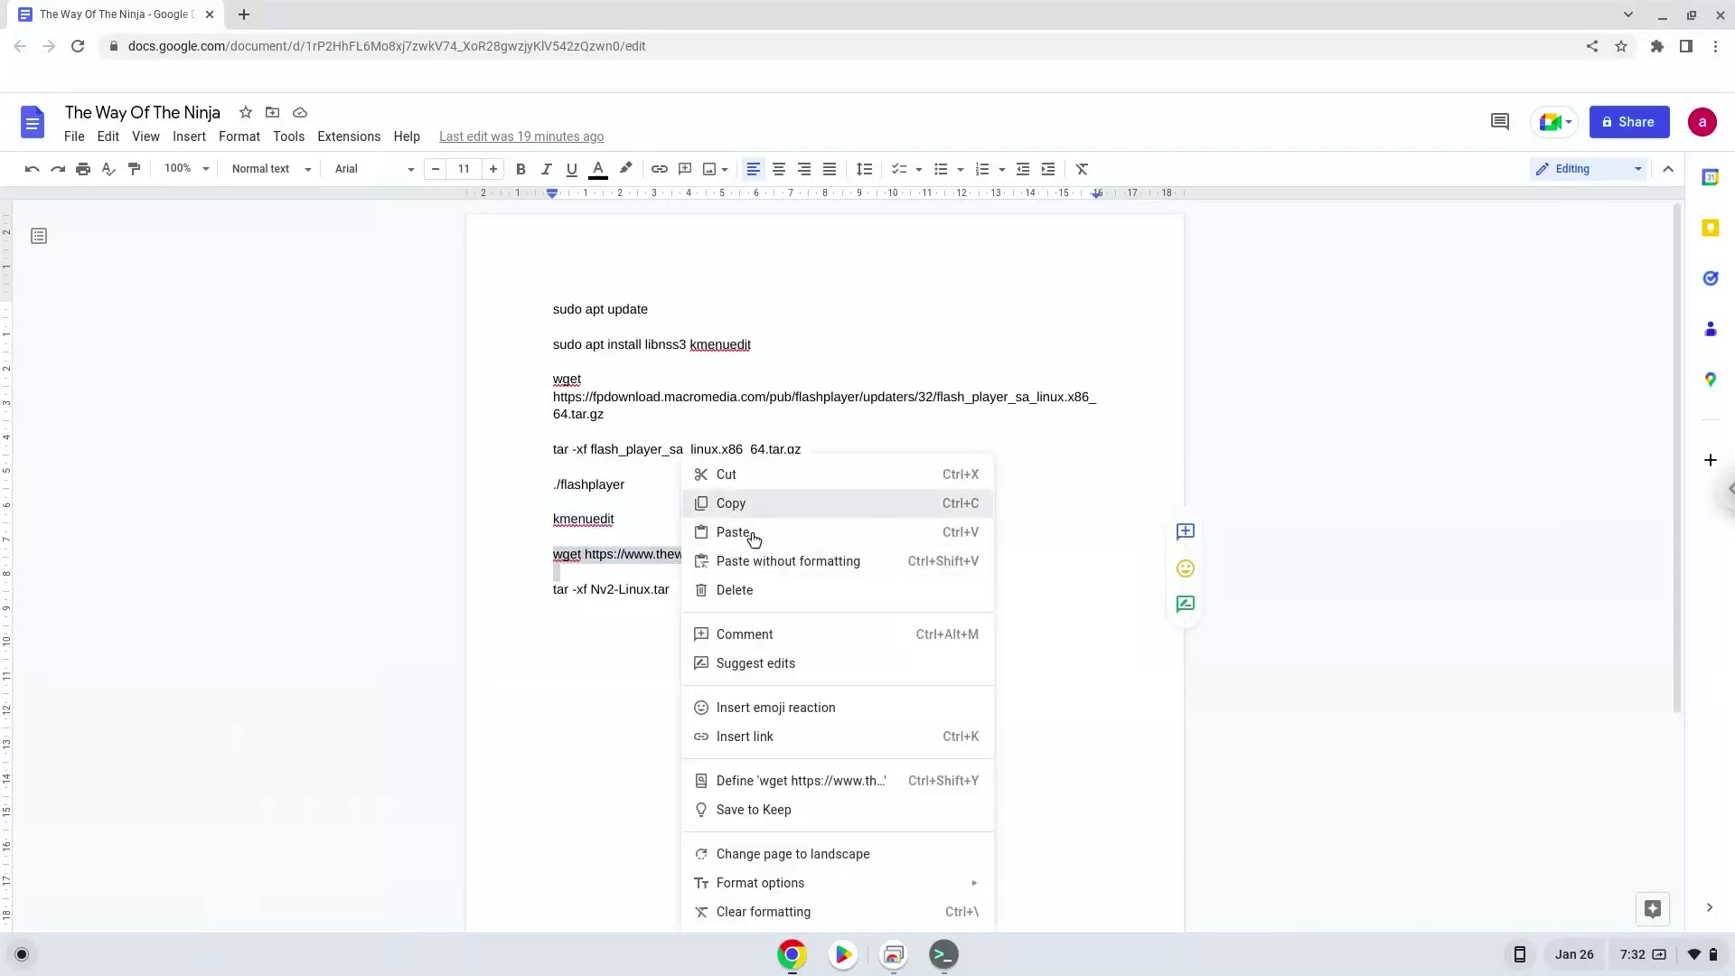
{"action": "left_click", "coordinate": [731, 503]}
{"action": "left_click", "coordinate": [943, 954]}
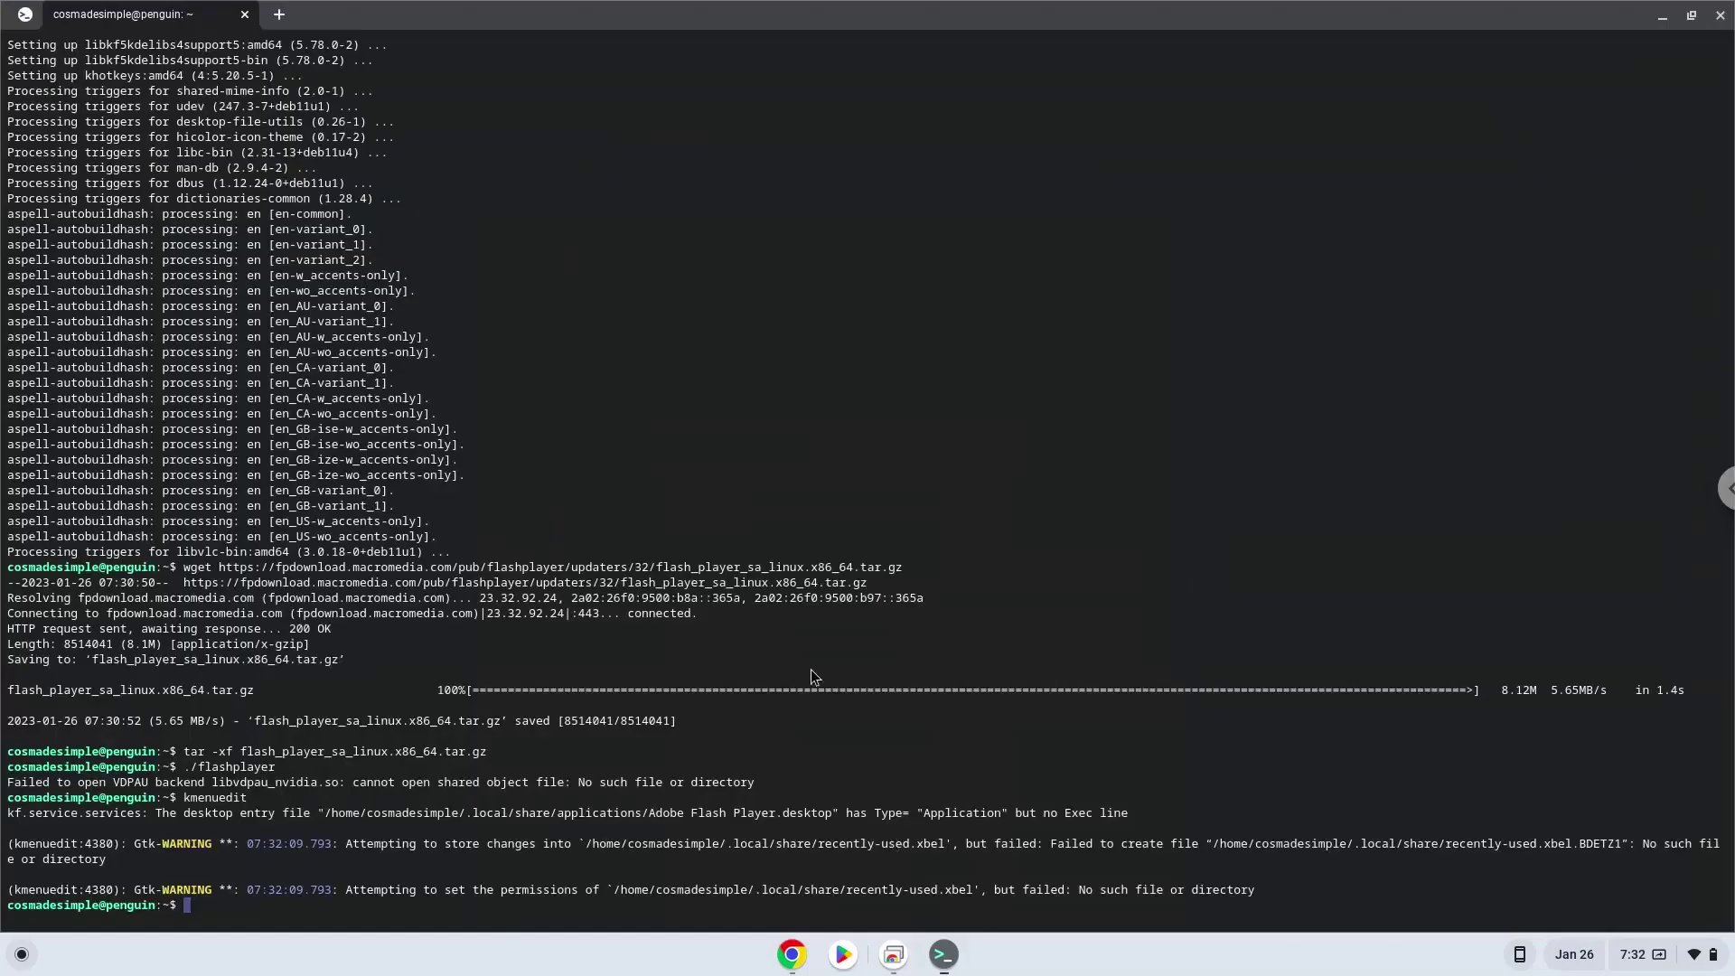
{"action": "key", "text": "ctrl+shift+v"}
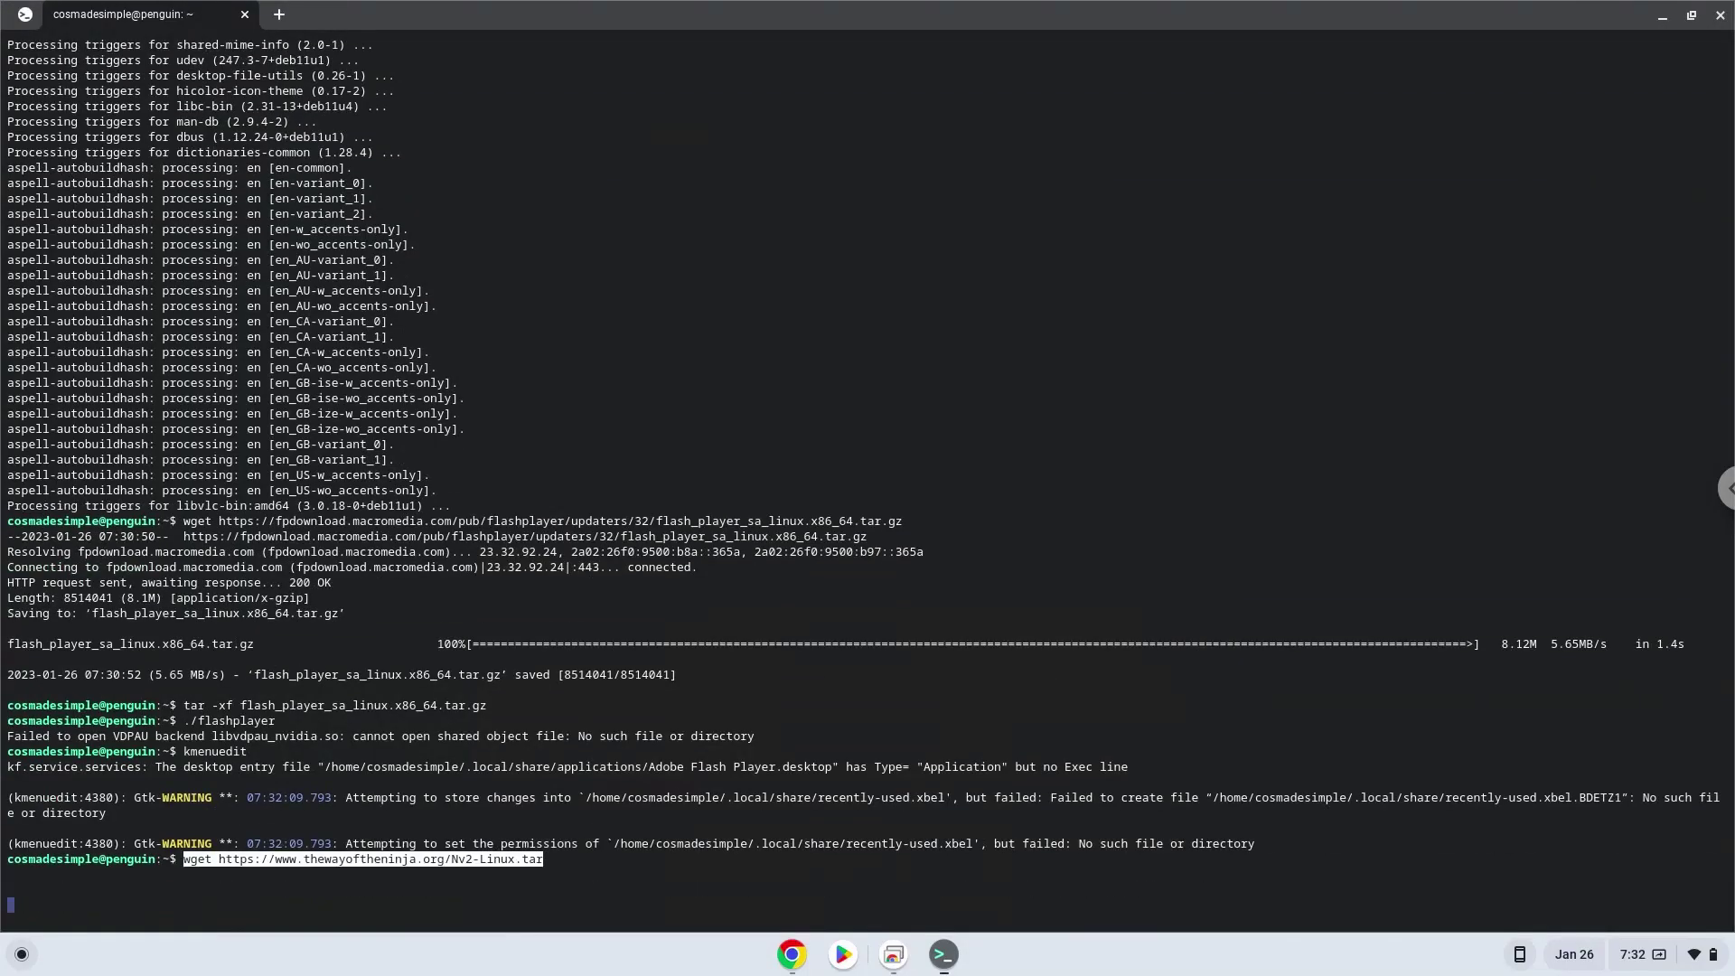
{"action": "key", "text": "Return"}
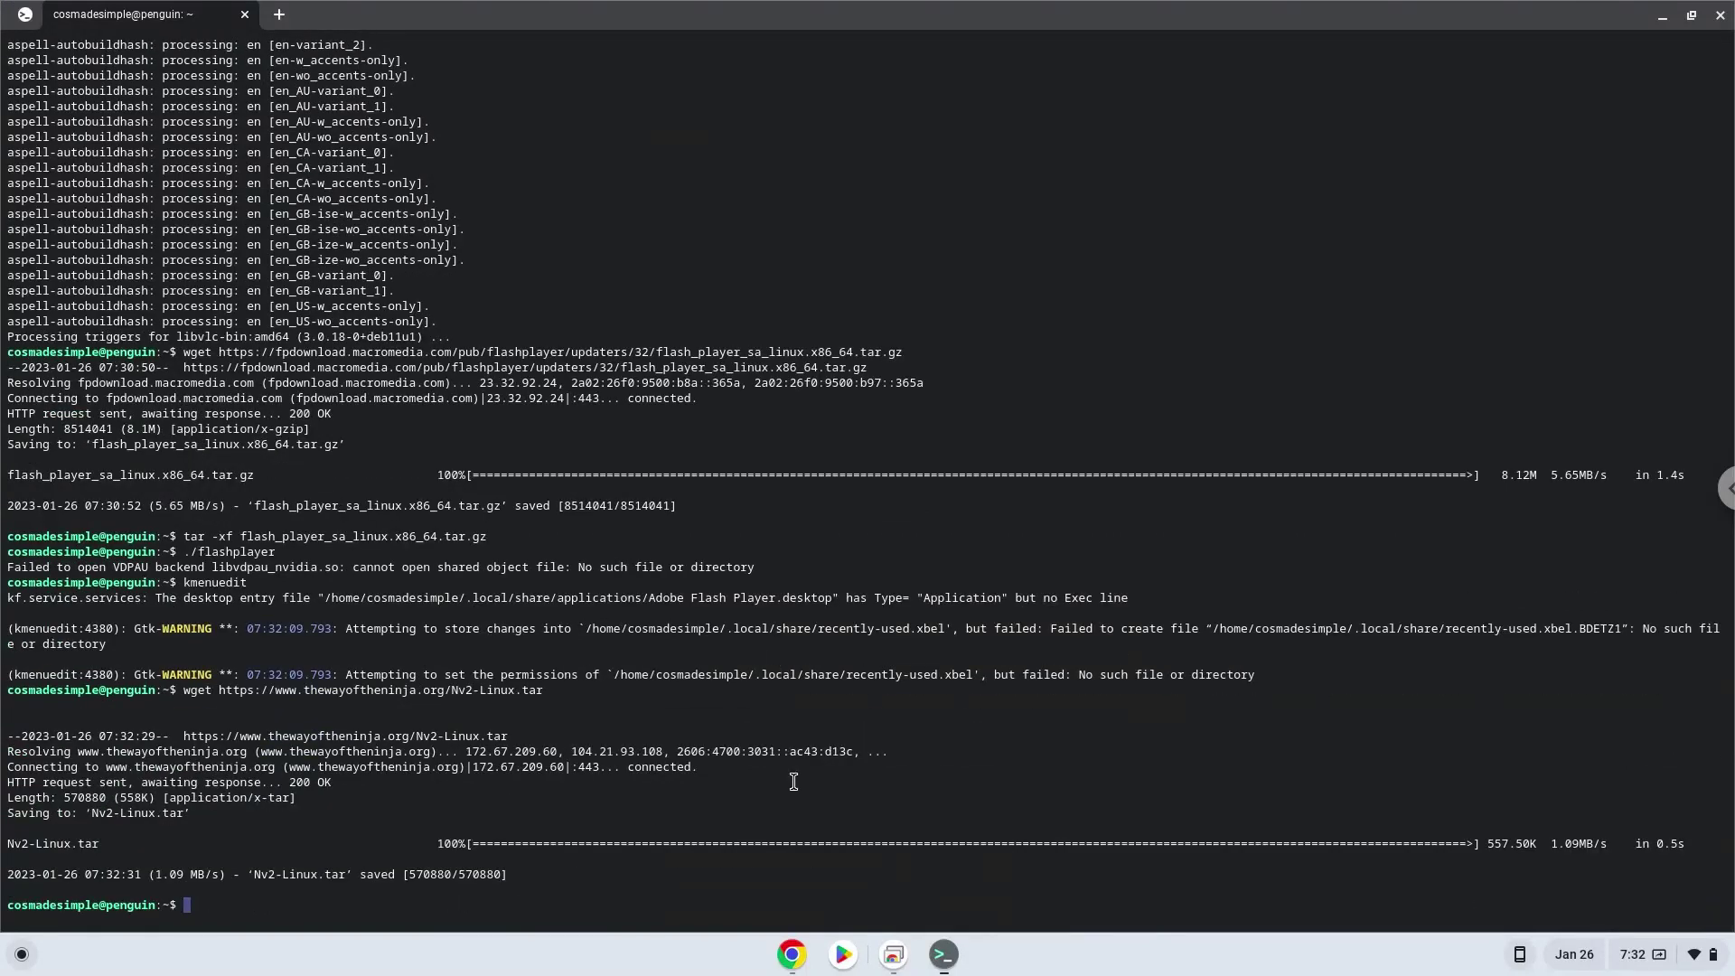
Step: Extract the game archive with 'tar -xf Nv2-Linux.tar' copied from the doc
{"action": "left_click", "coordinate": [793, 957]}
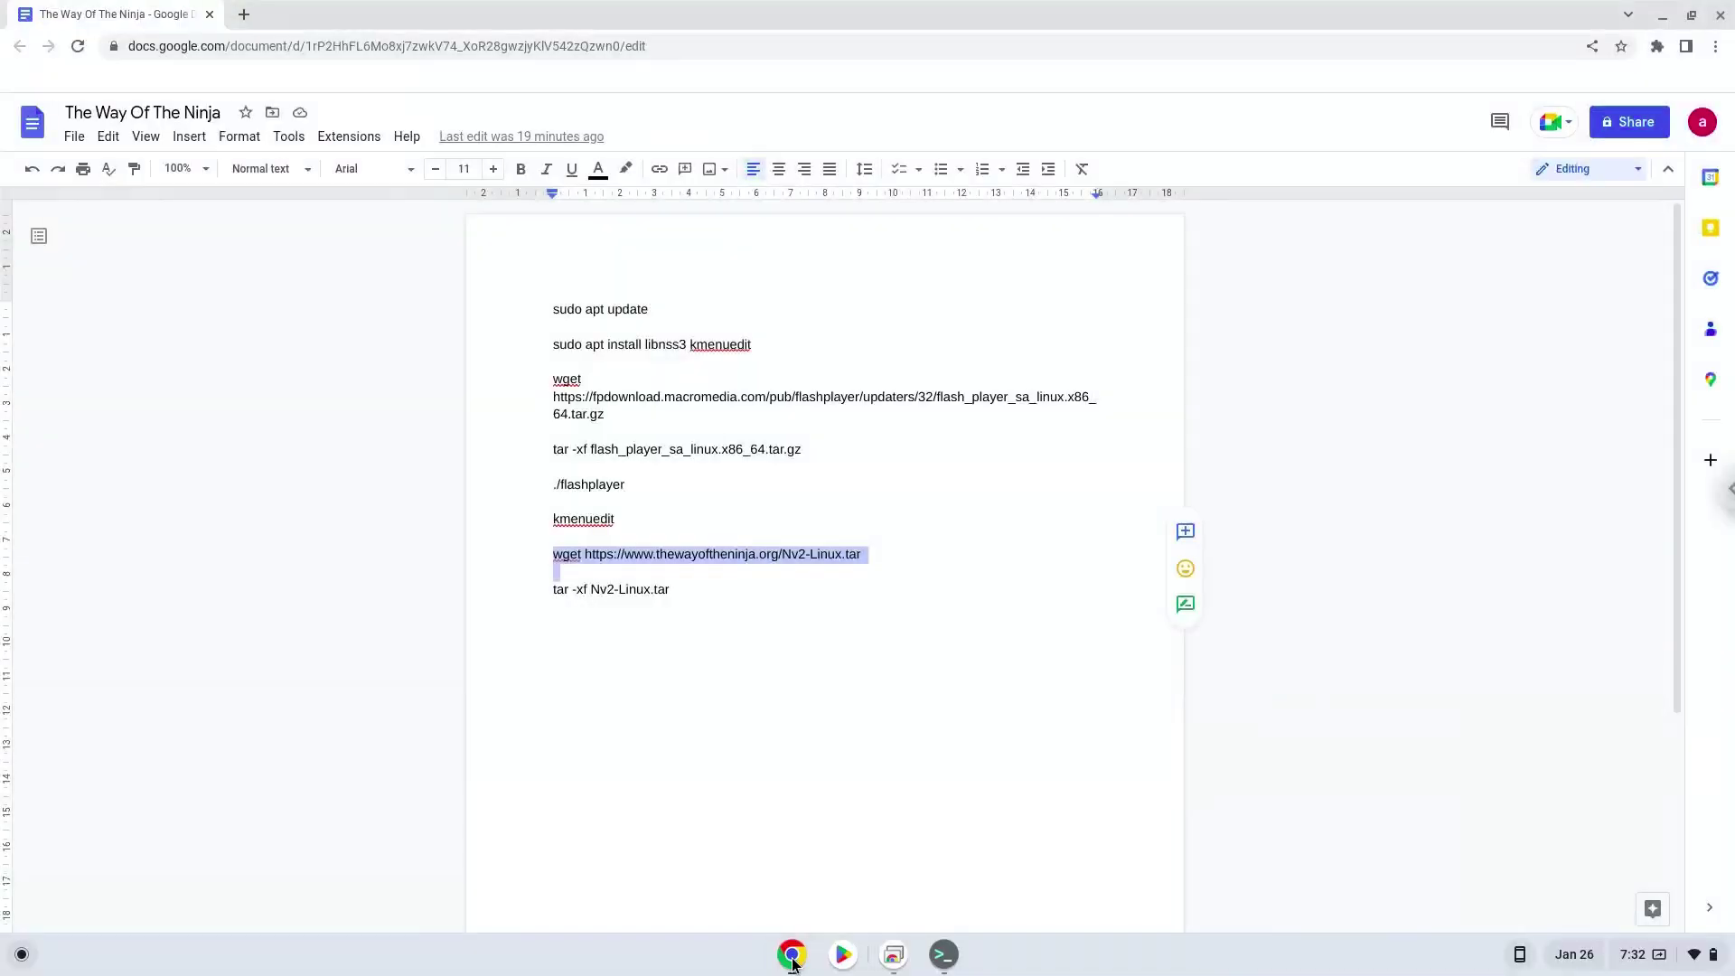
{"action": "triple_click", "coordinate": [617, 591]}
{"action": "right_click", "coordinate": [617, 591]}
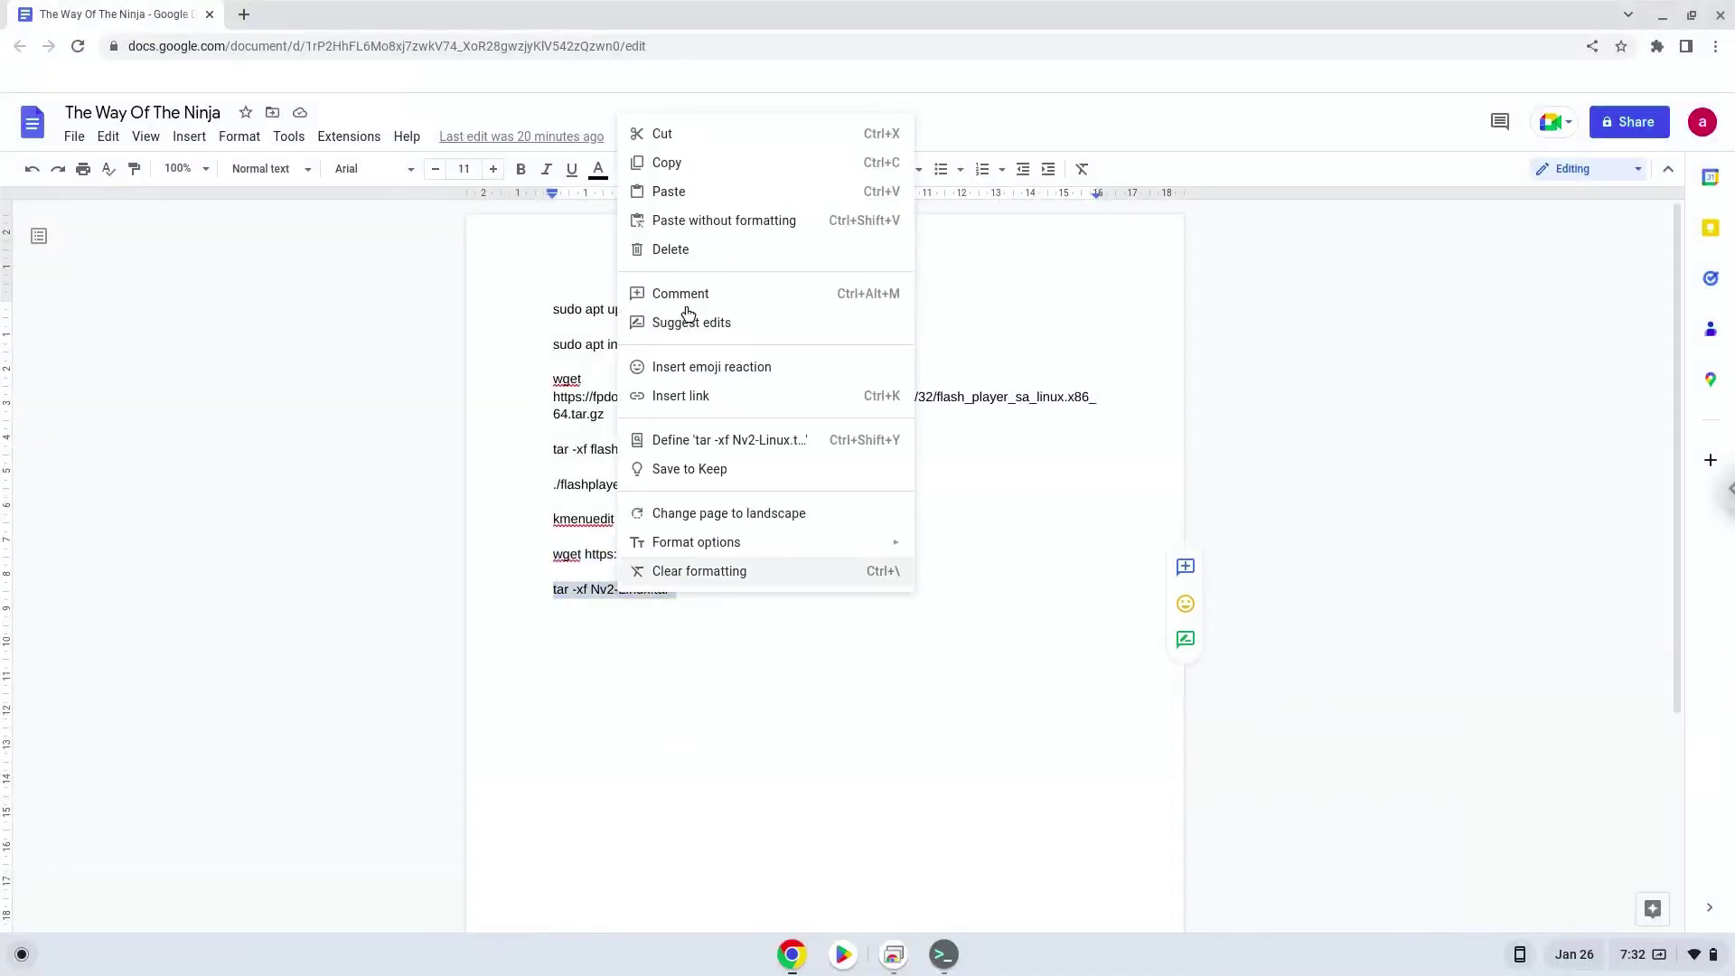
{"action": "left_click", "coordinate": [692, 171]}
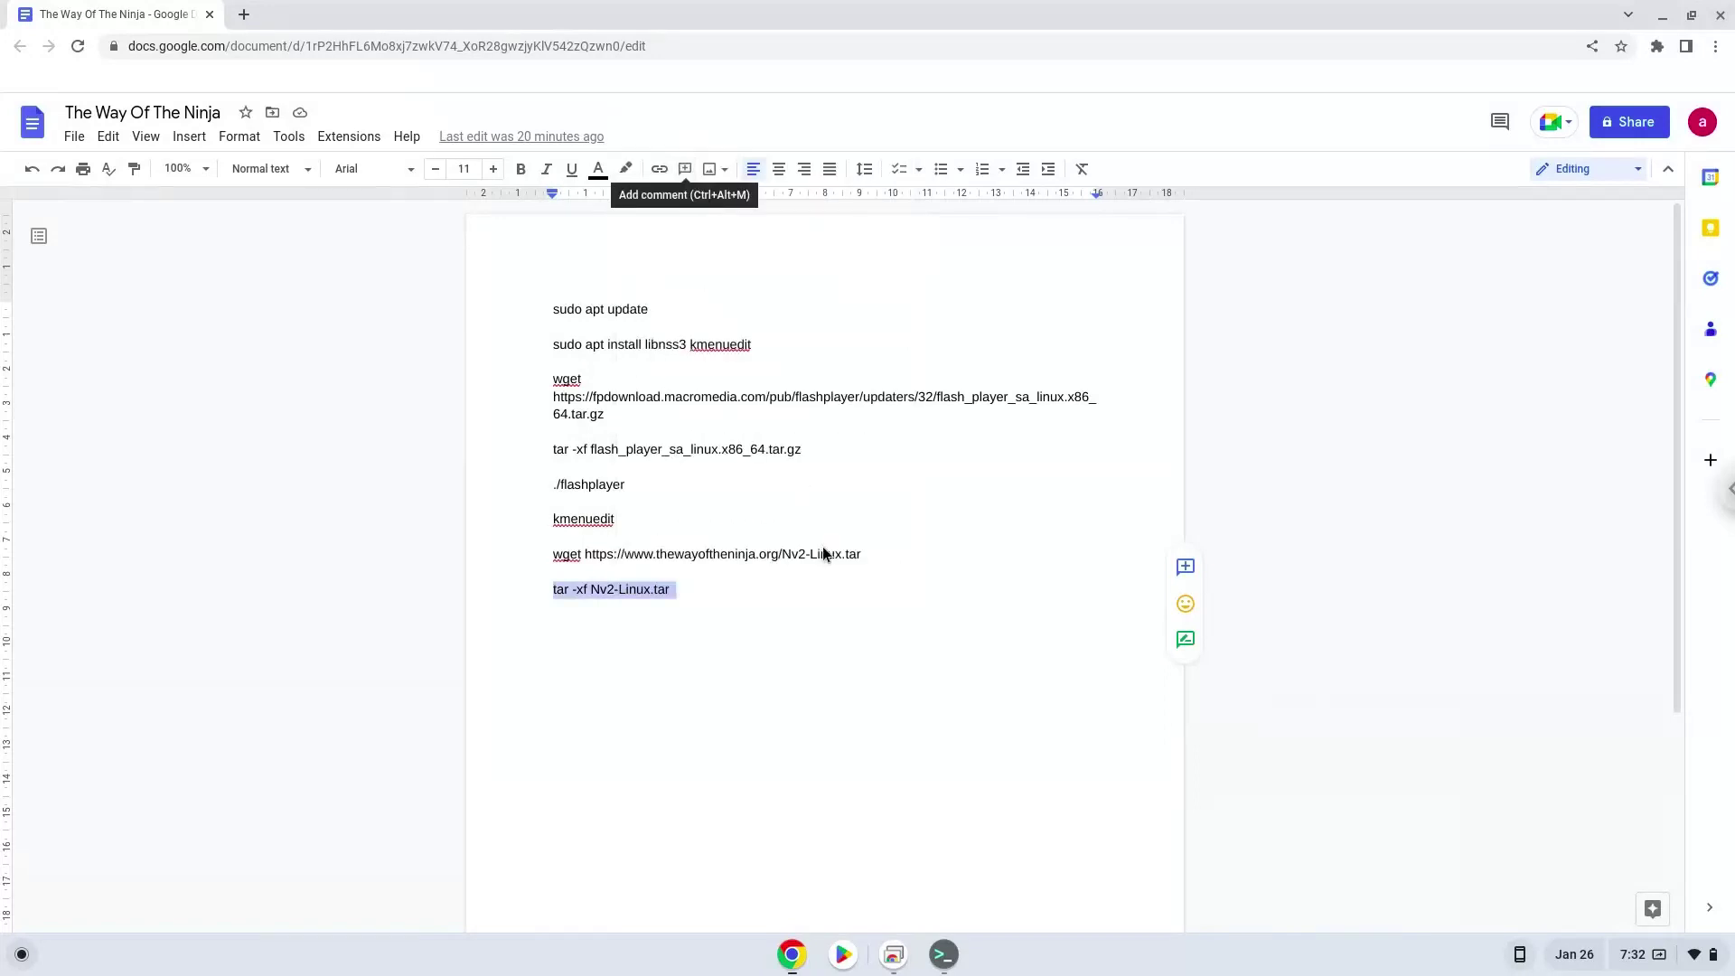
{"action": "left_click", "coordinate": [958, 960]}
{"action": "key", "text": "ctrl+shift+v"}
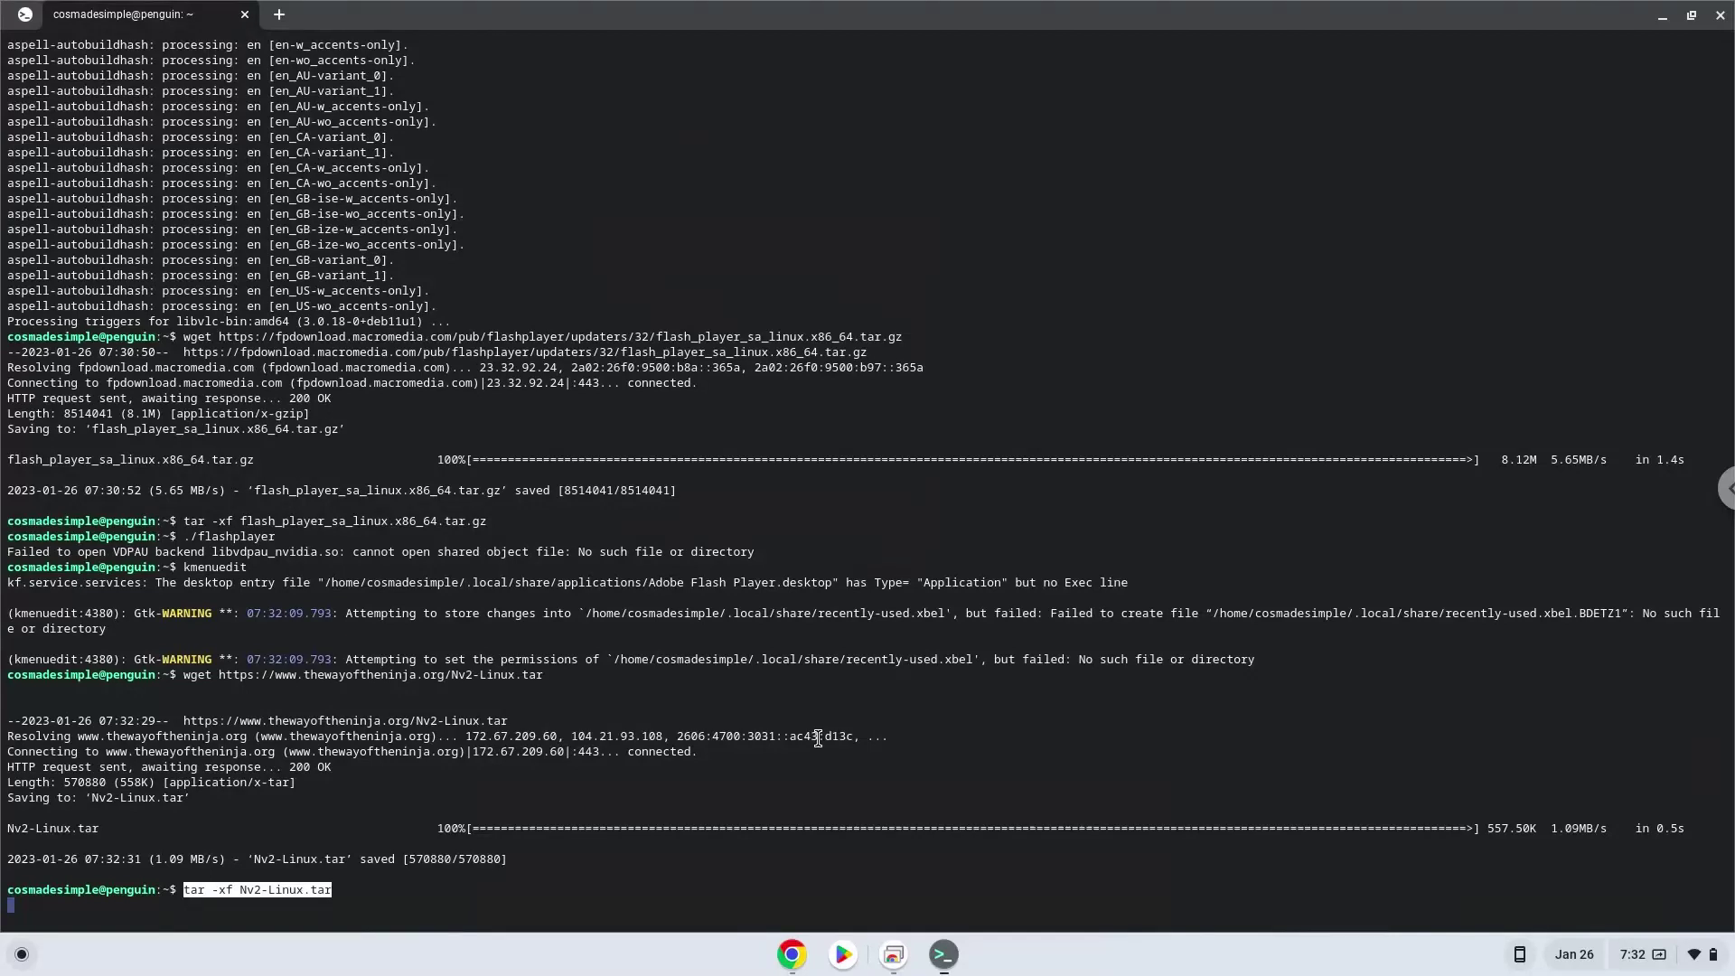
{"action": "key", "text": "Return"}
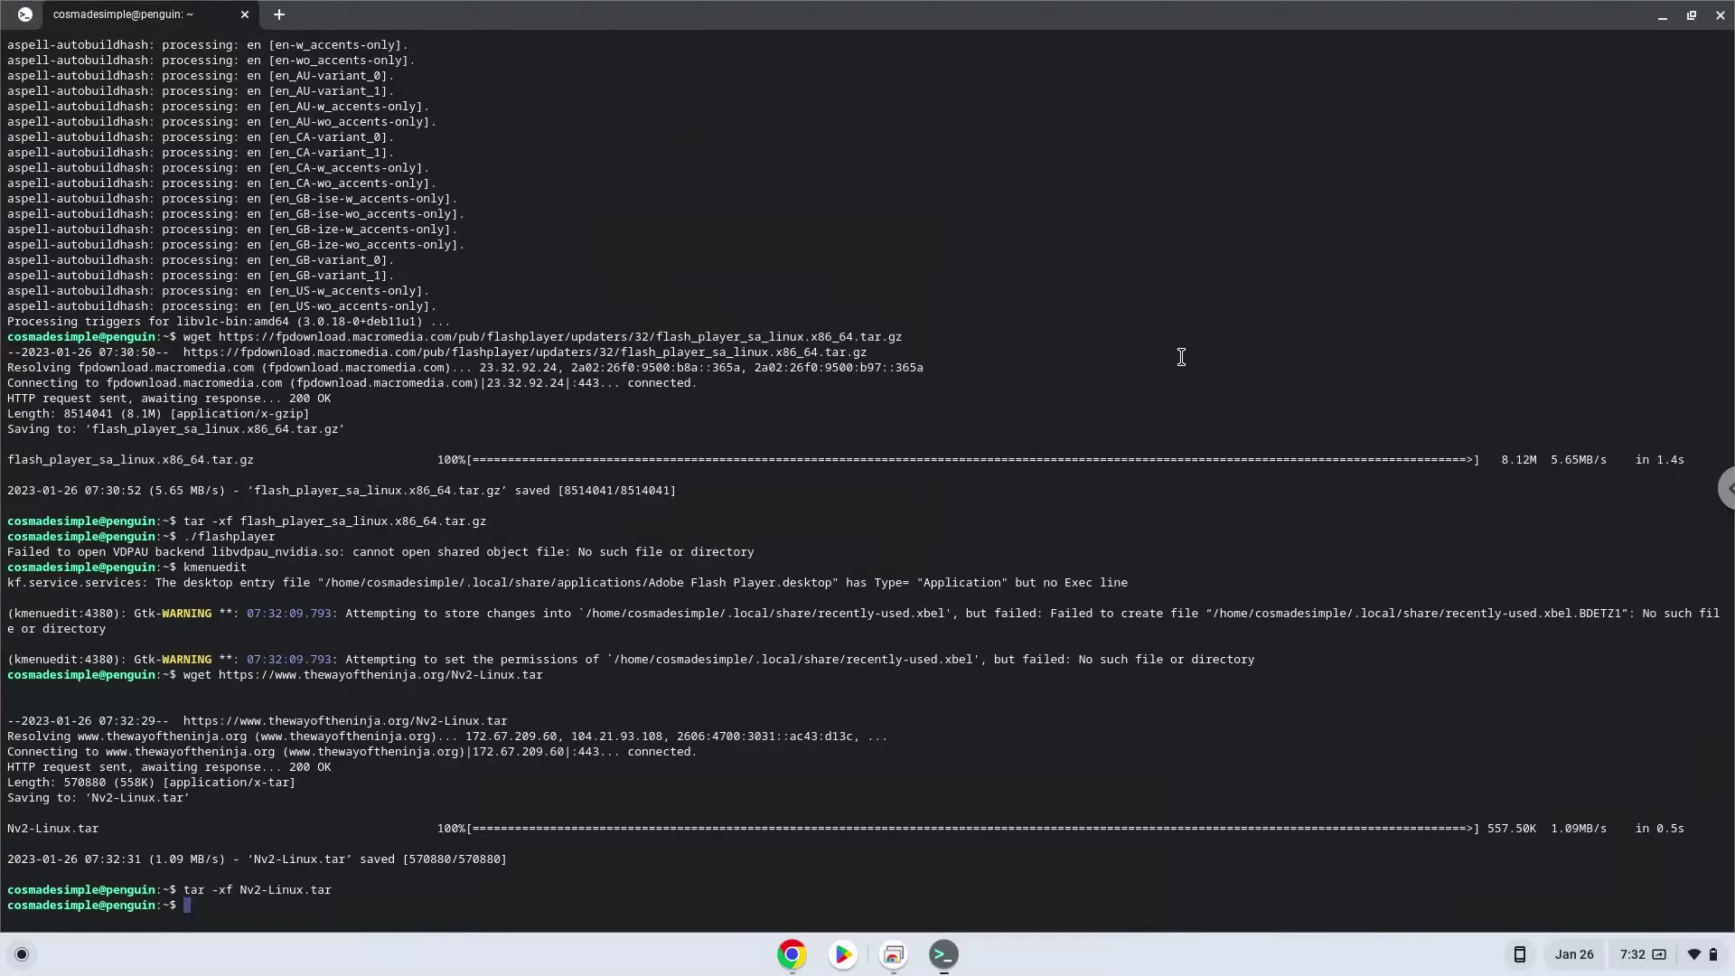
Step: Close the Terminal and the Chrome notes window, then launch Adobe Flash Player from the launcher
{"action": "left_click", "coordinate": [1722, 15]}
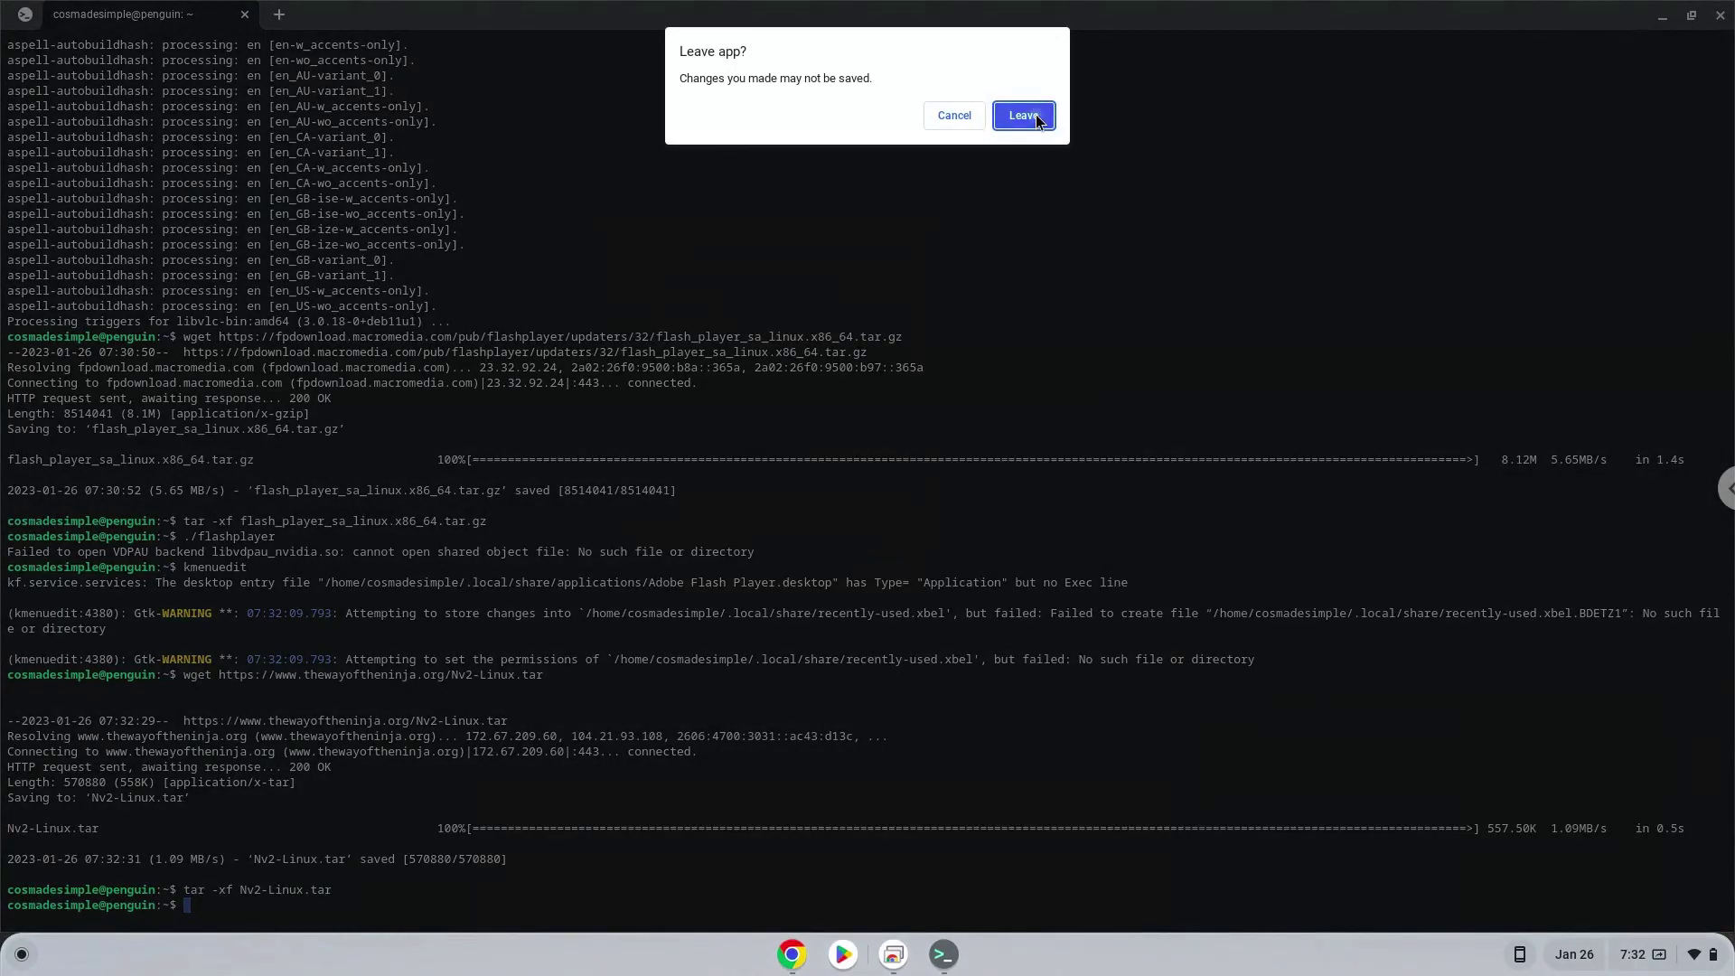
{"action": "left_click", "coordinate": [1024, 116]}
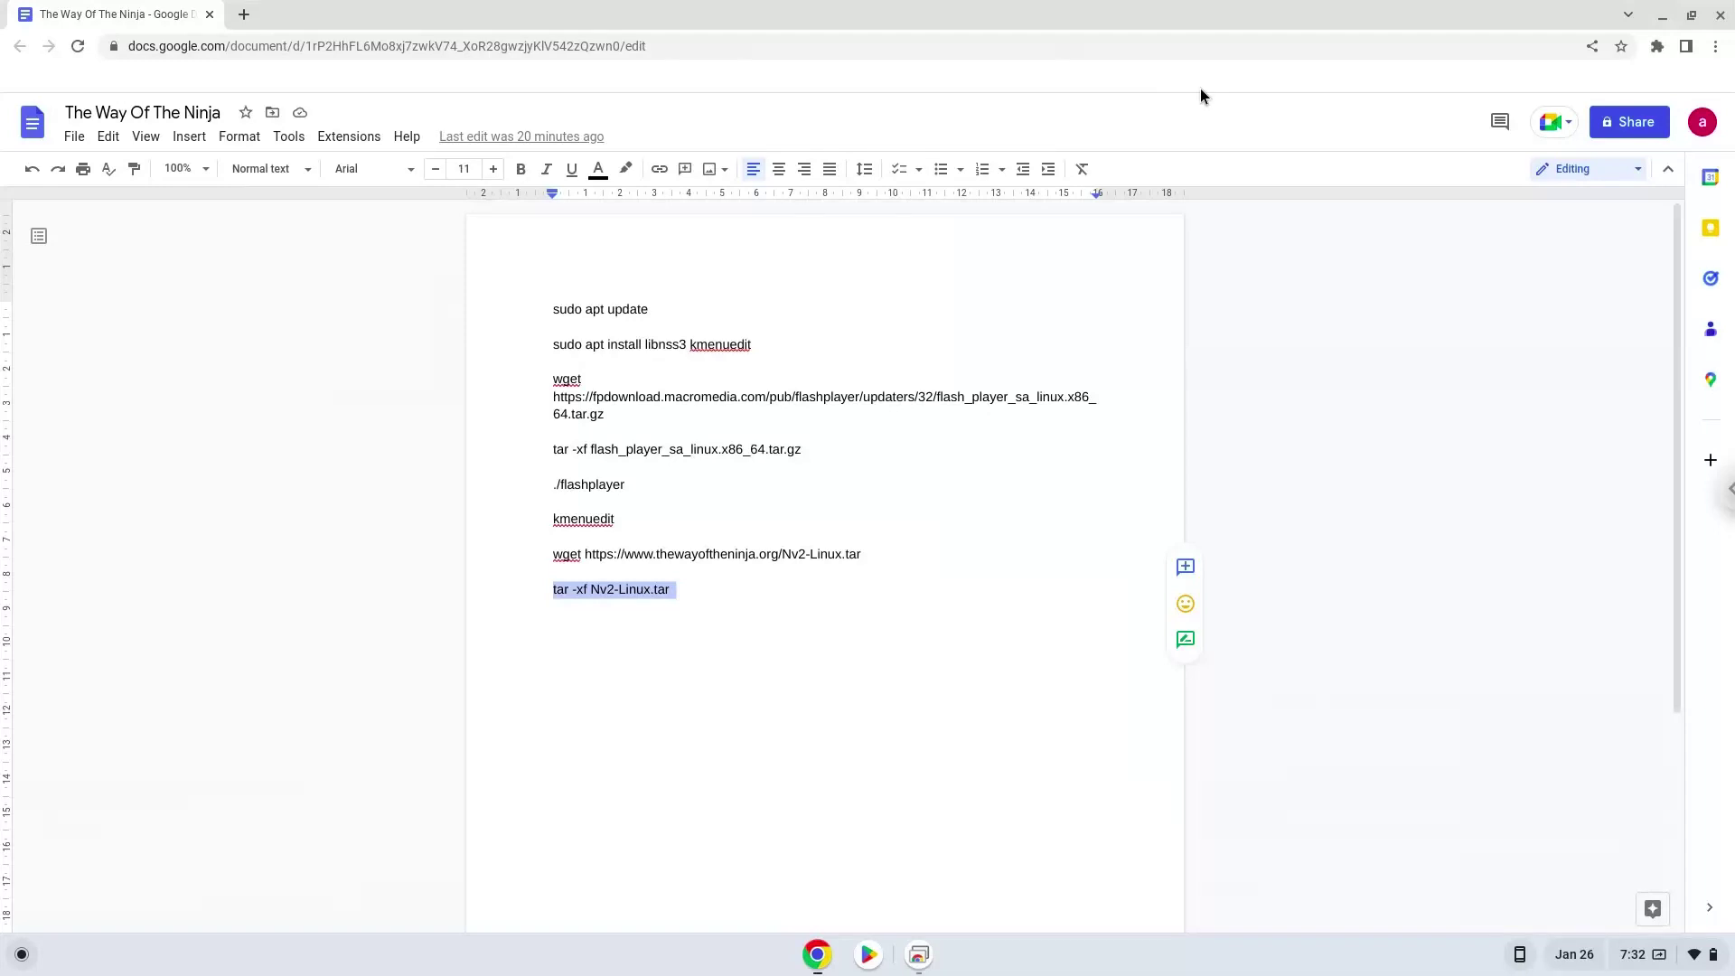
{"action": "left_click", "coordinate": [1721, 16]}
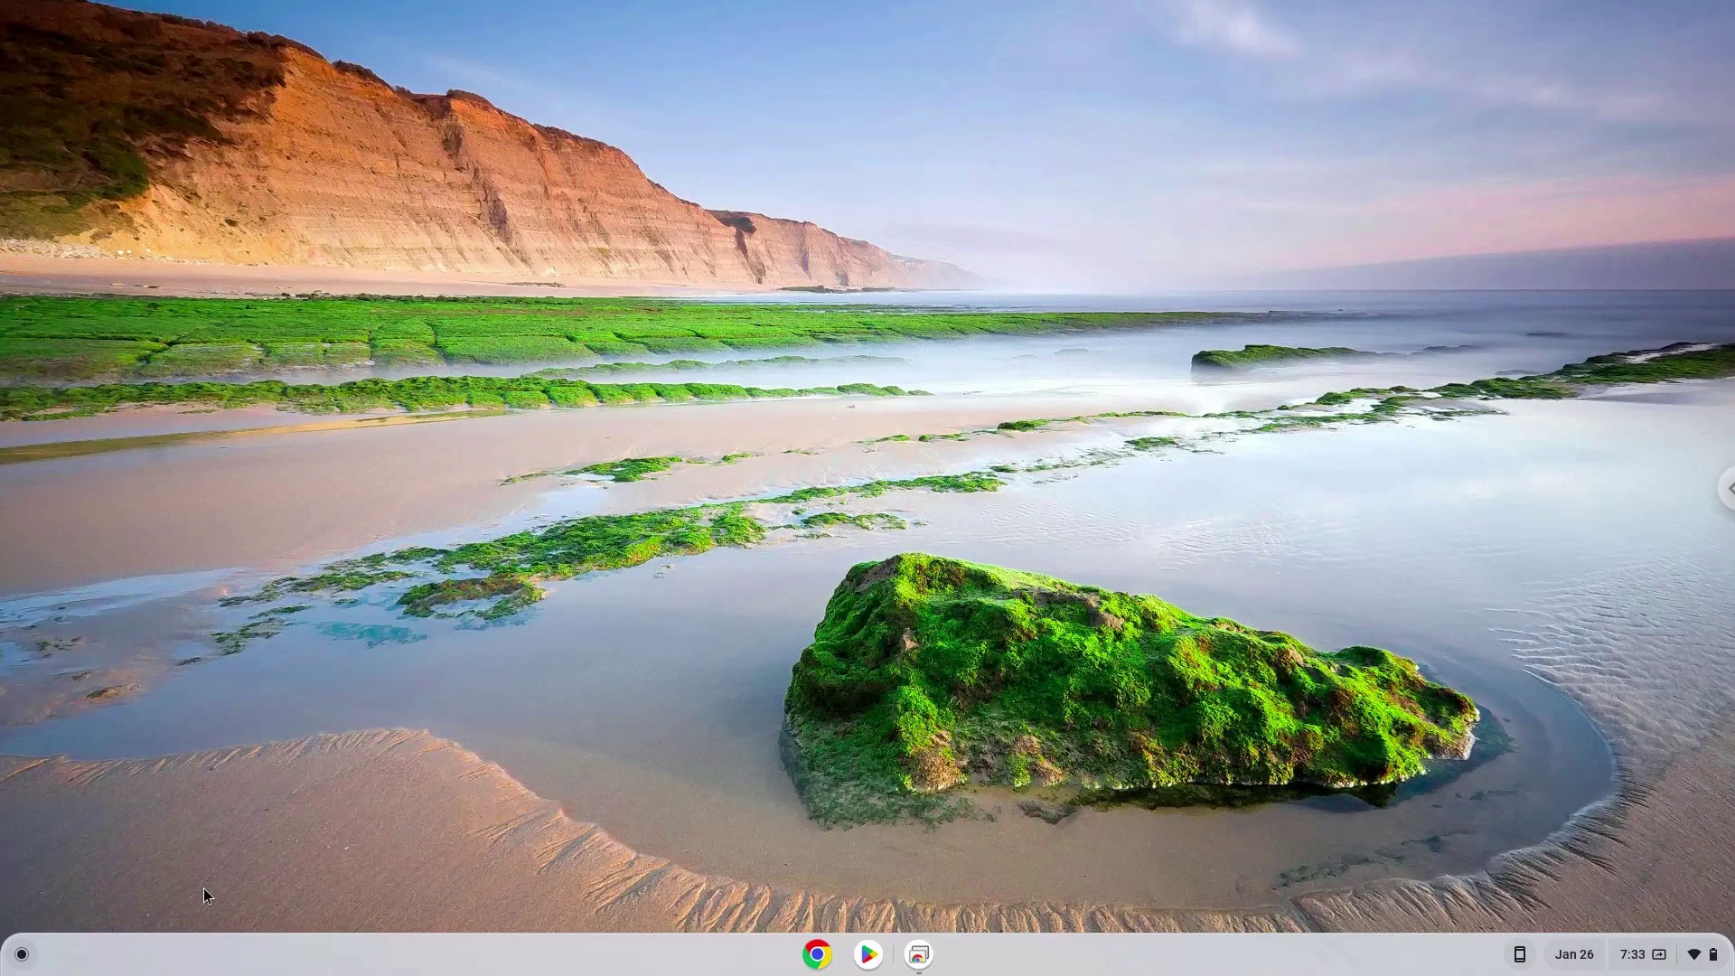
{"action": "left_click", "coordinate": [20, 955]}
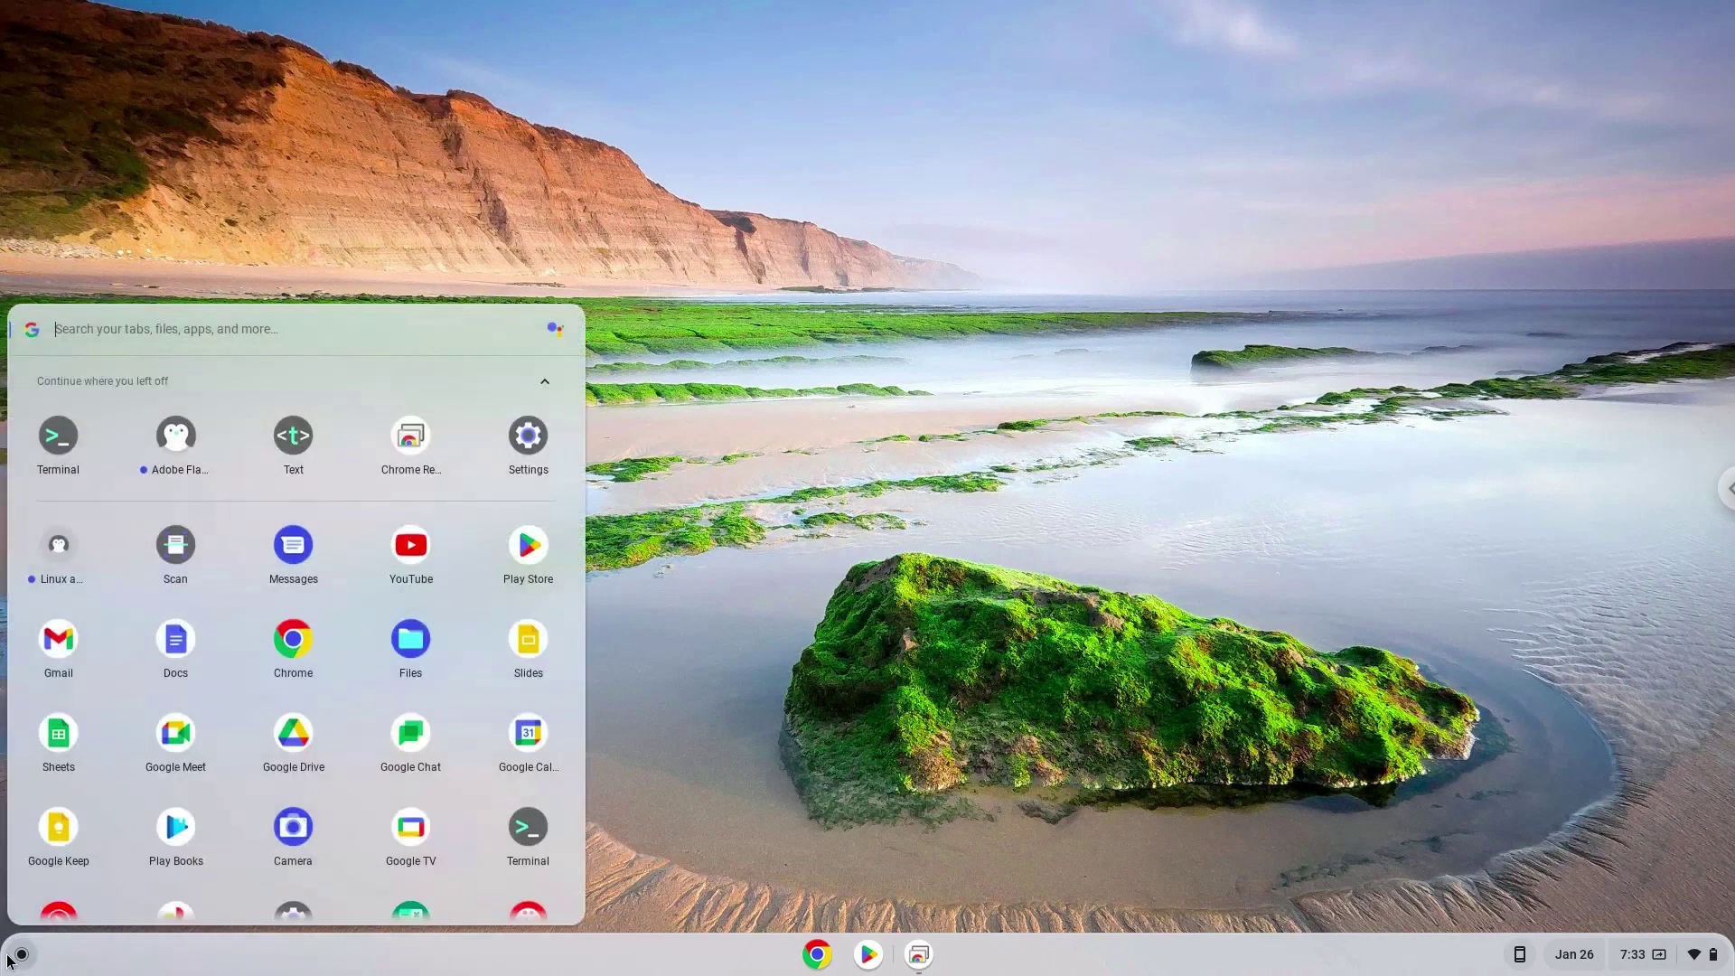
{"action": "left_click", "coordinate": [174, 435]}
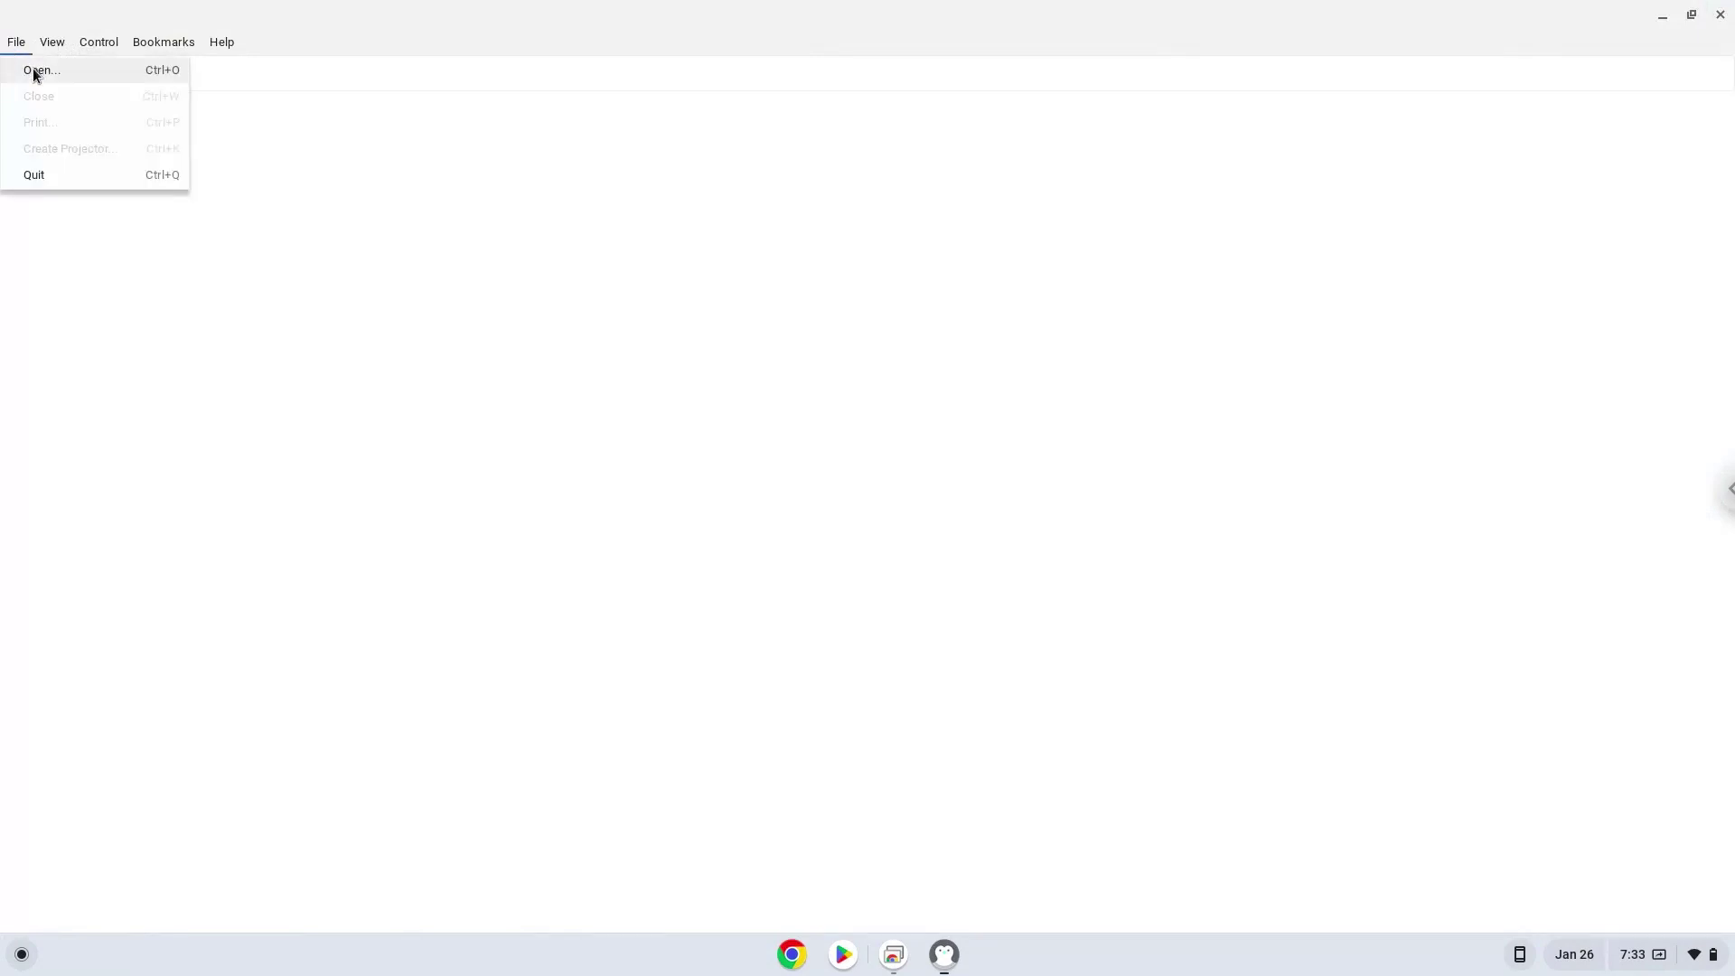
Step: Open Nv2-Linux.swf from the home folder in Flash Player
{"action": "left_click", "coordinate": [34, 72]}
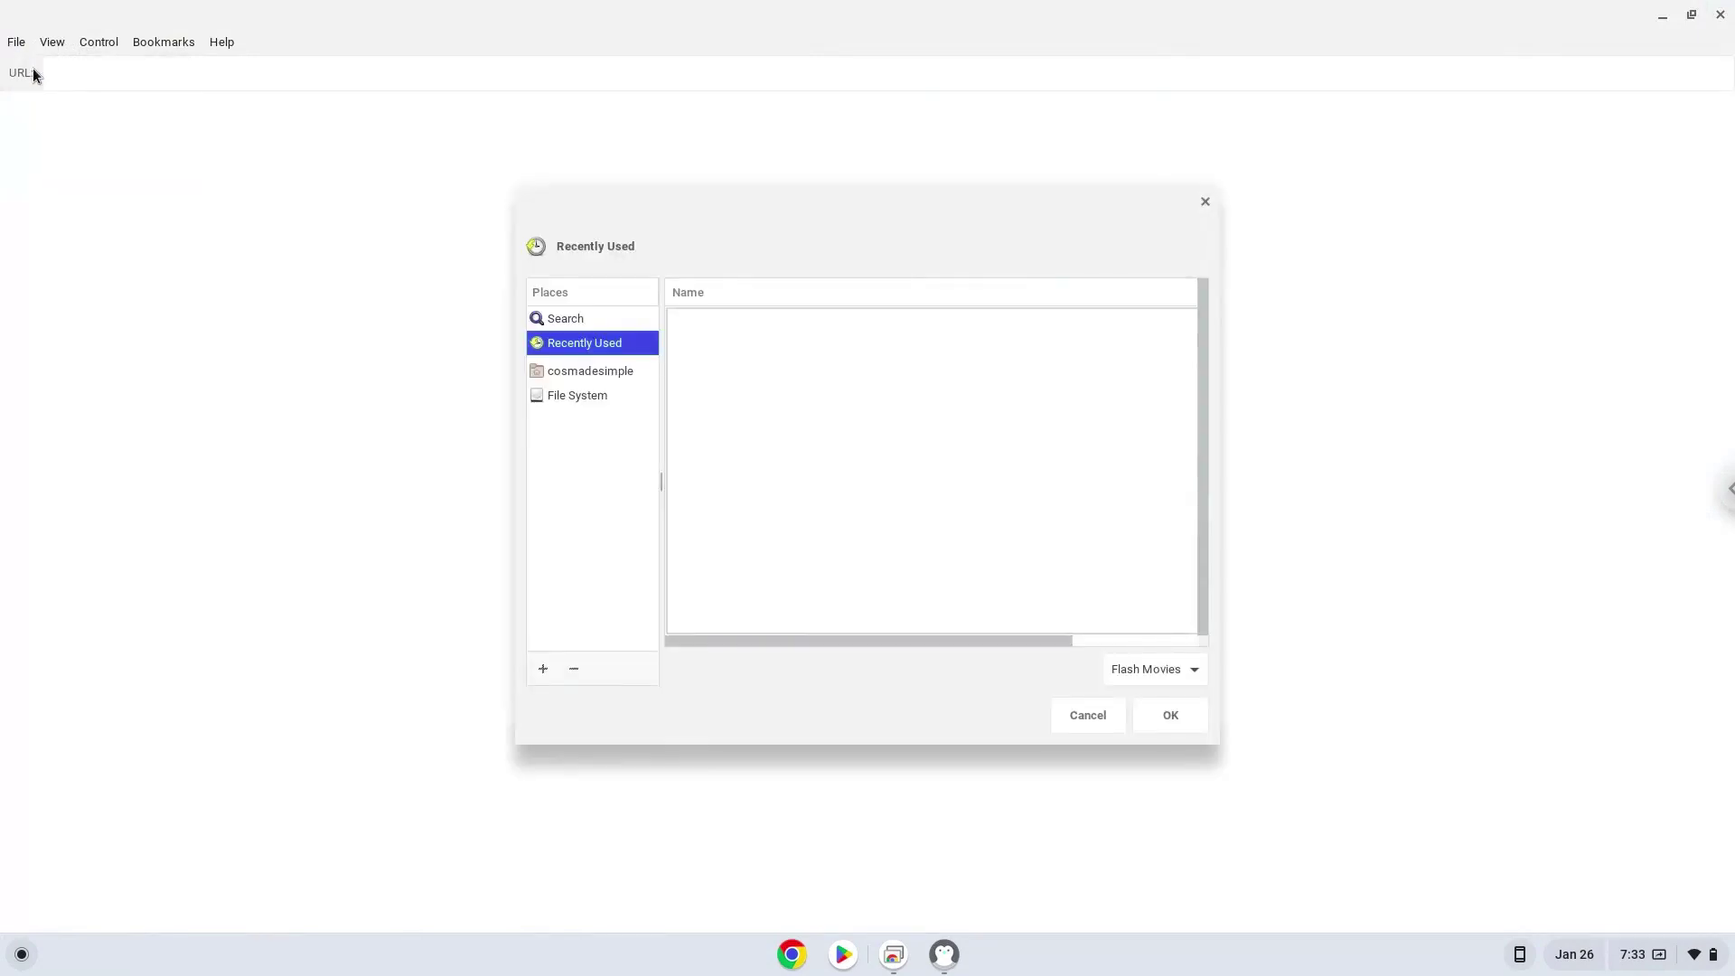
{"action": "left_click", "coordinate": [556, 377]}
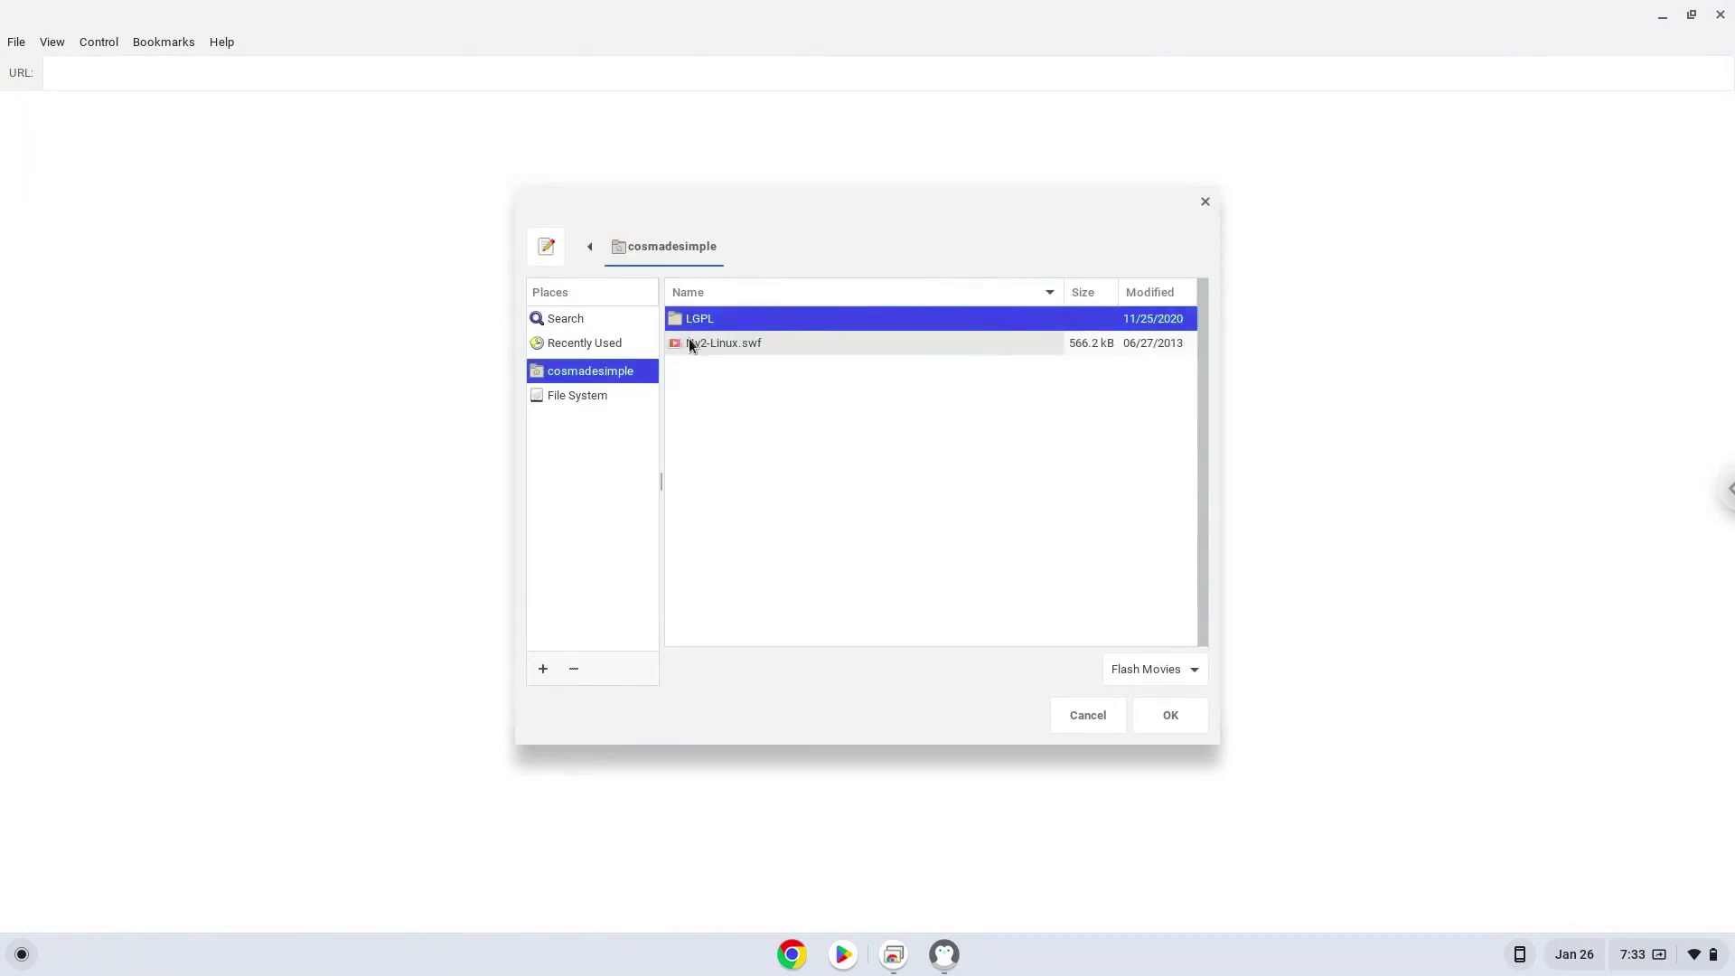
{"action": "double_click", "coordinate": [714, 343]}
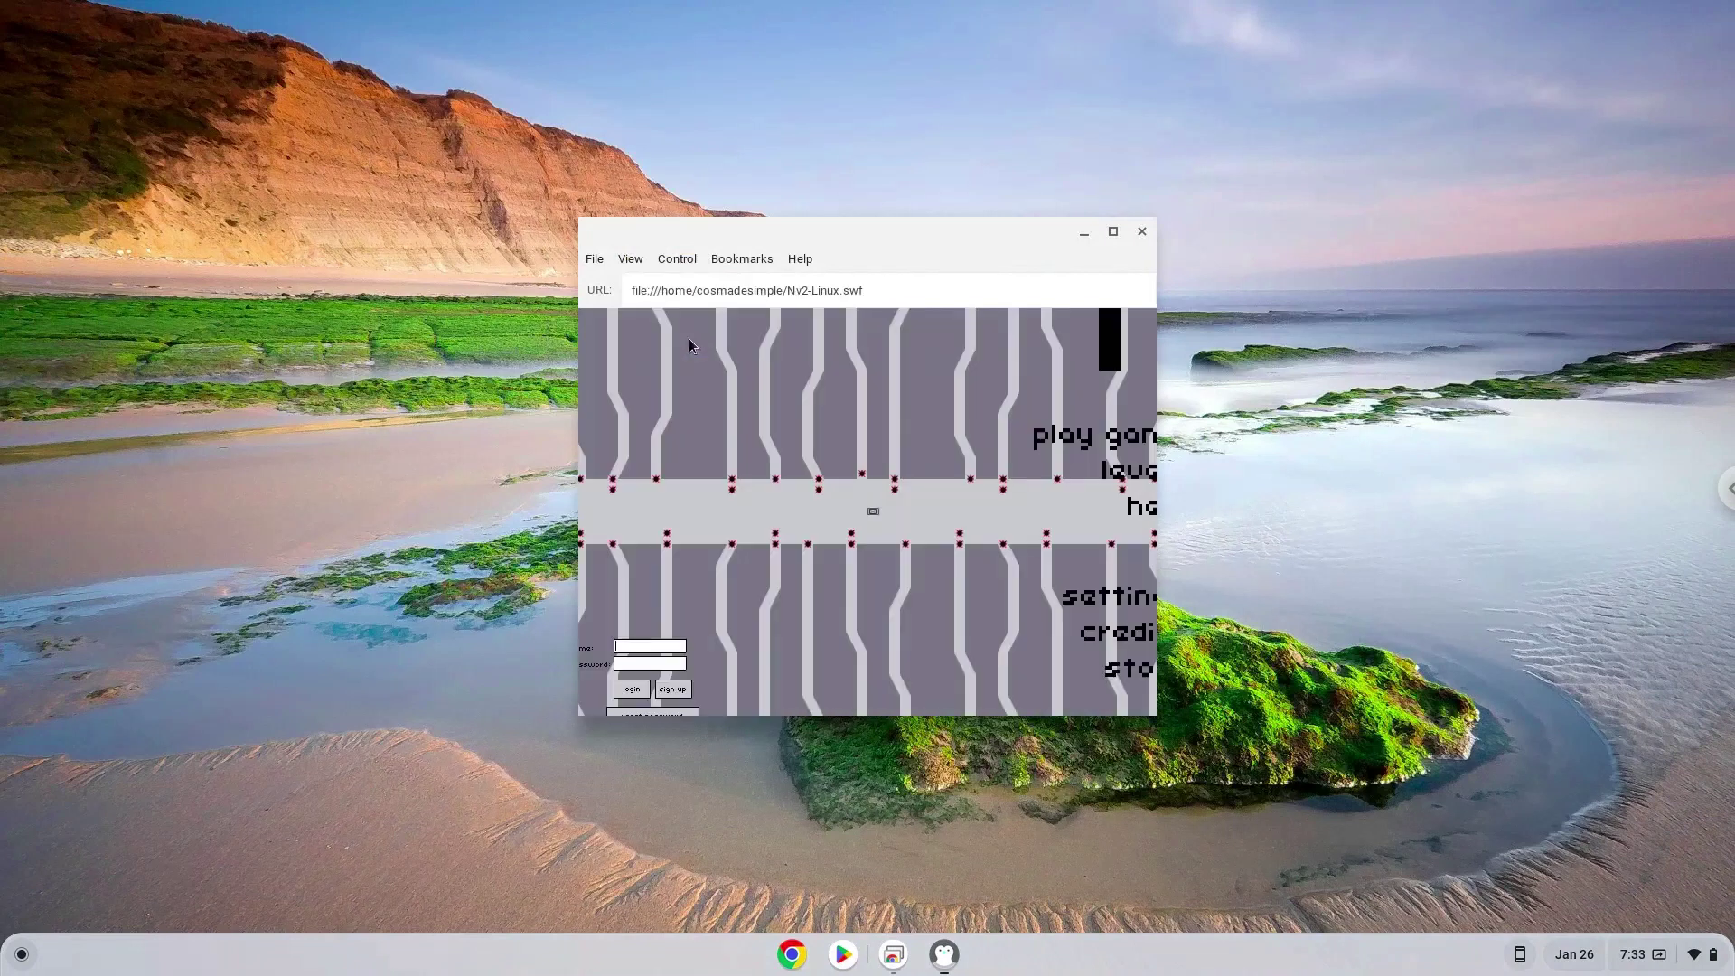
Step: Maximize the player, pick episode 10 under 'play game', and start level 10-0
{"action": "left_click", "coordinate": [1114, 232]}
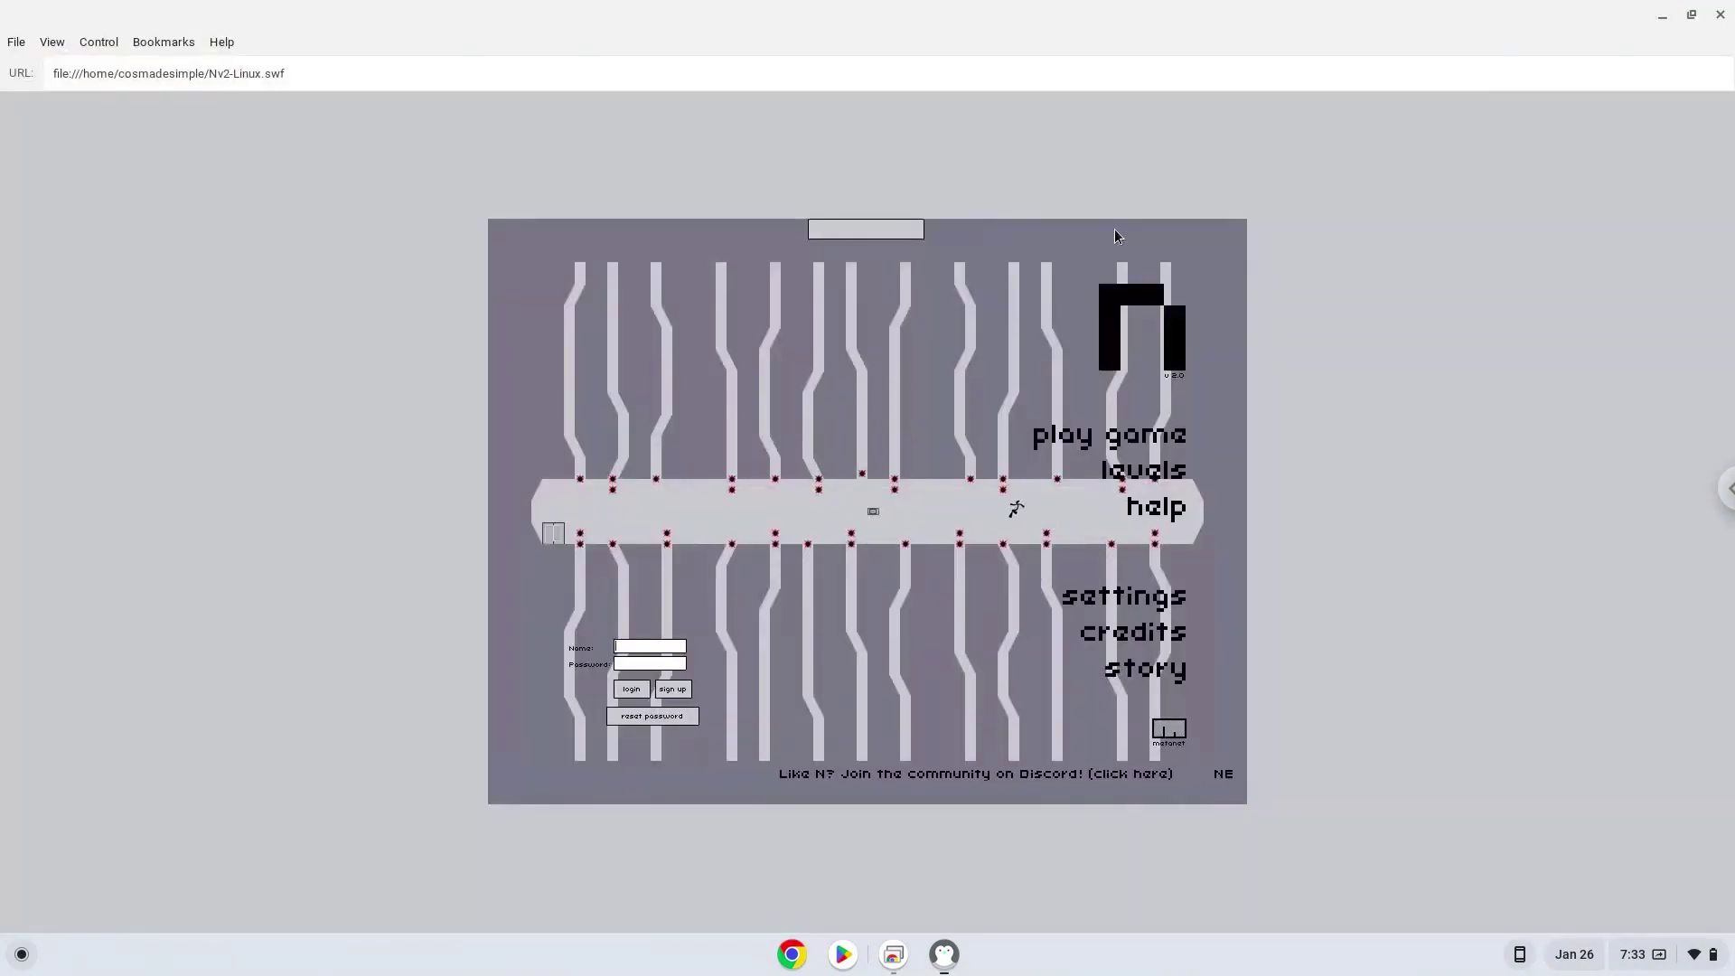
{"action": "left_click", "coordinate": [1137, 438]}
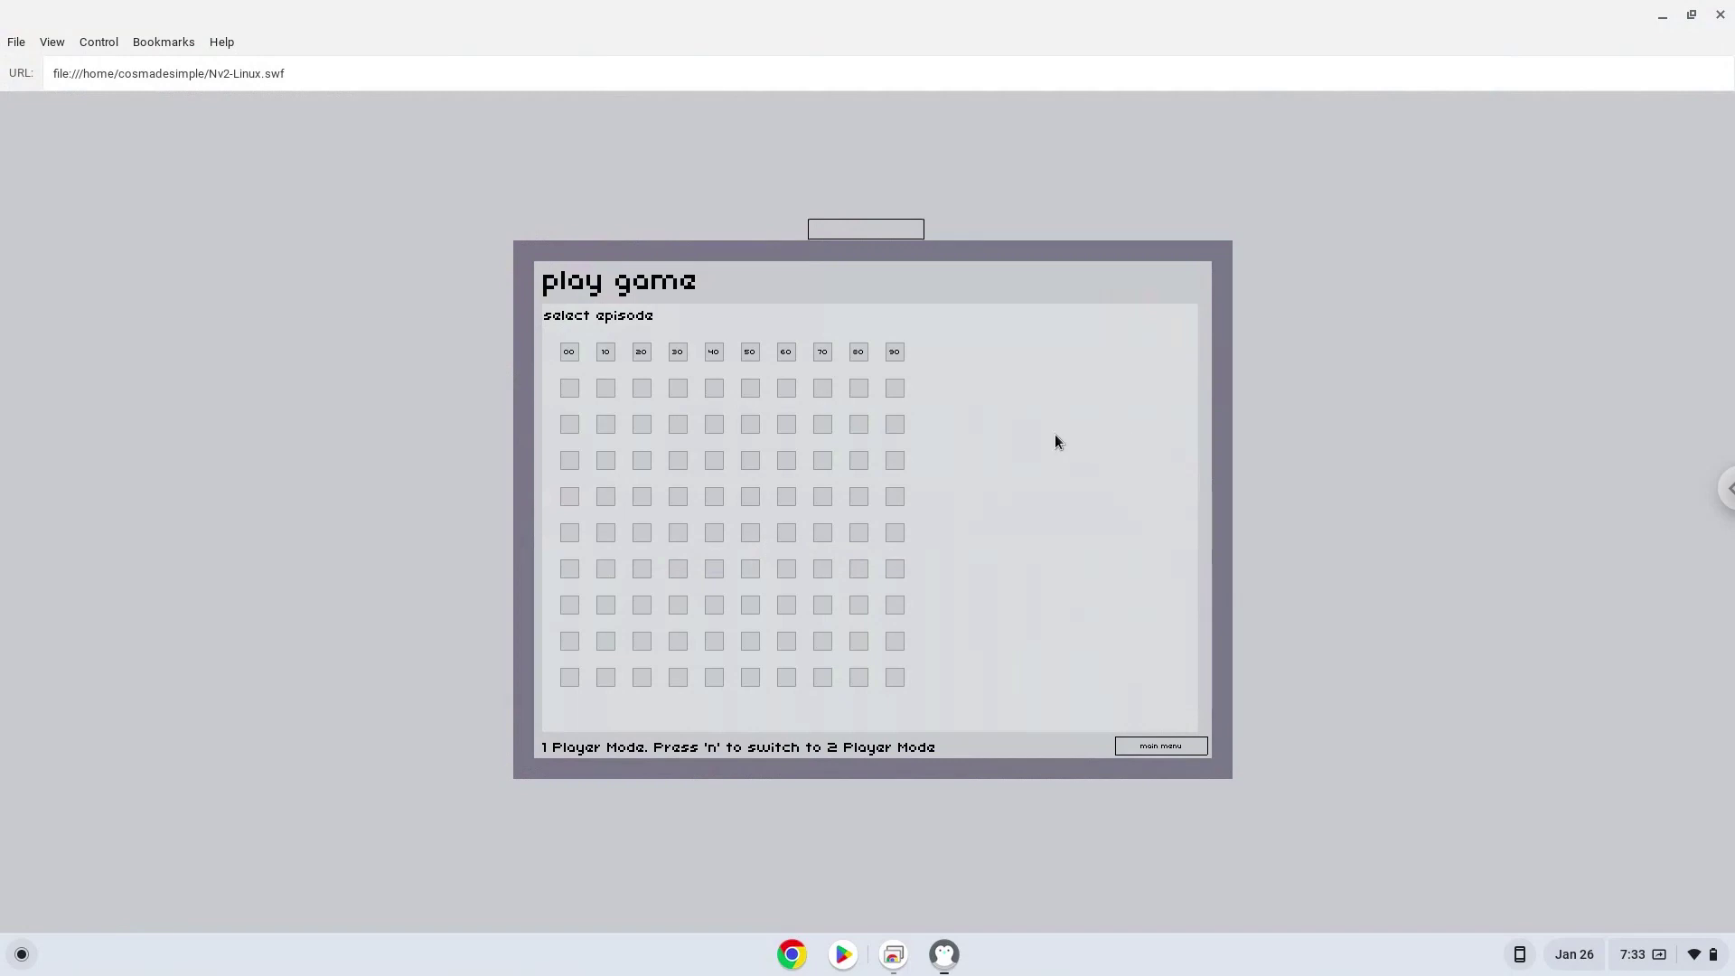
{"action": "left_click", "coordinate": [603, 355]}
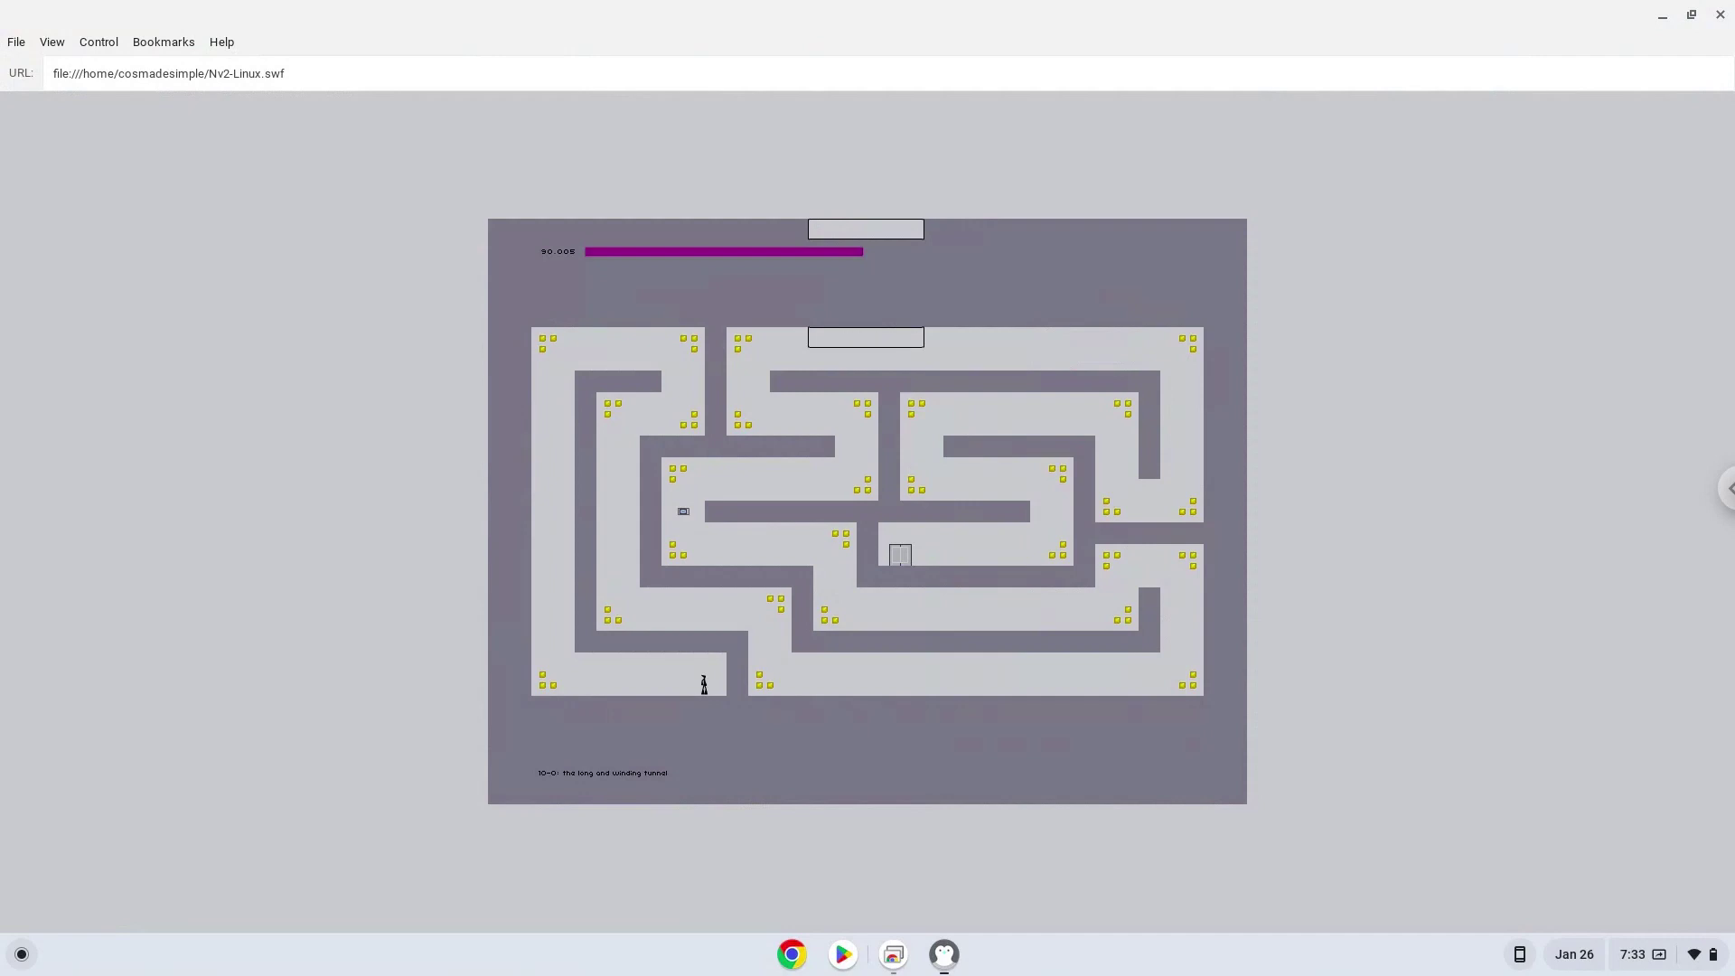
{"action": "key", "text": "Left"}
{"action": "key", "text": "Left"}
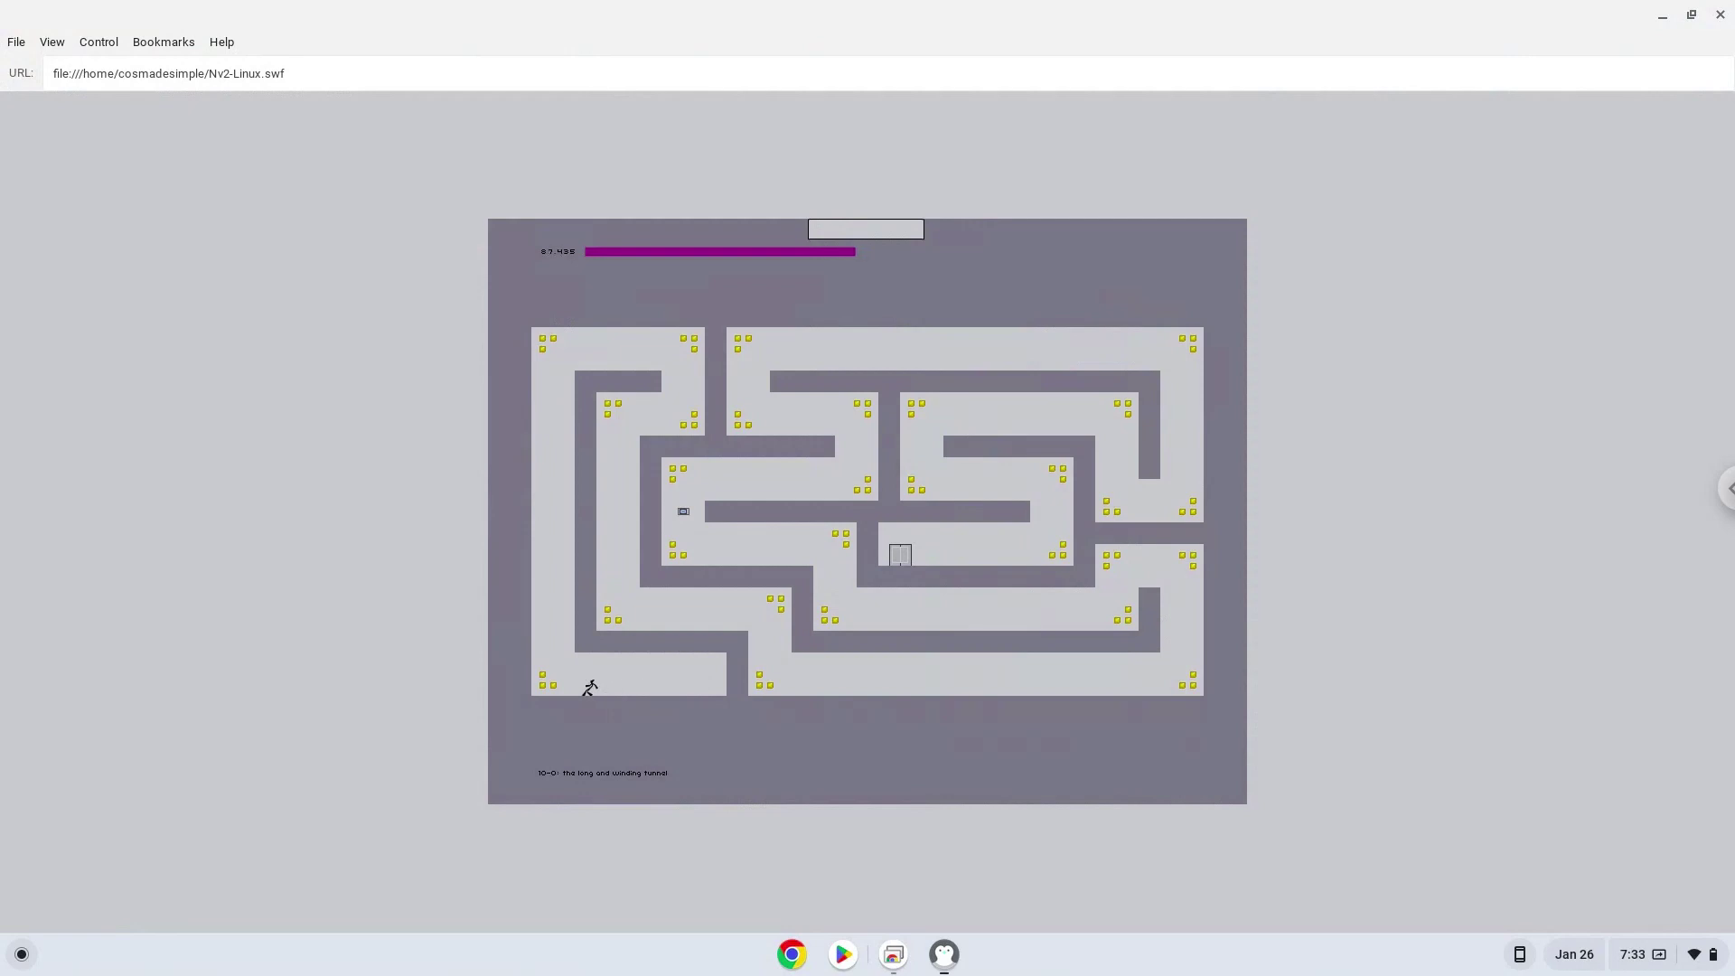